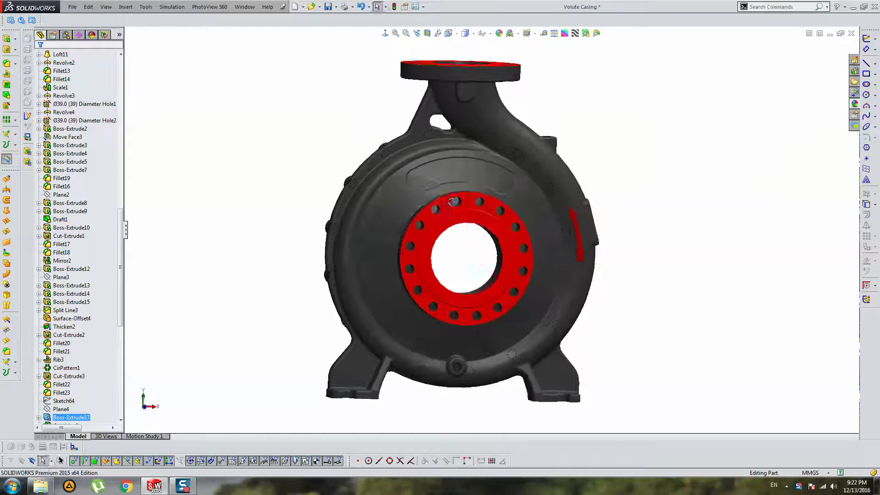
Try setting the sketch angle of the triangular rib beside the discharge neck to 60 degrees.
{"action": "middle_click_drag", "start_coordinate": [467, 173], "coordinate": [479, 129]}
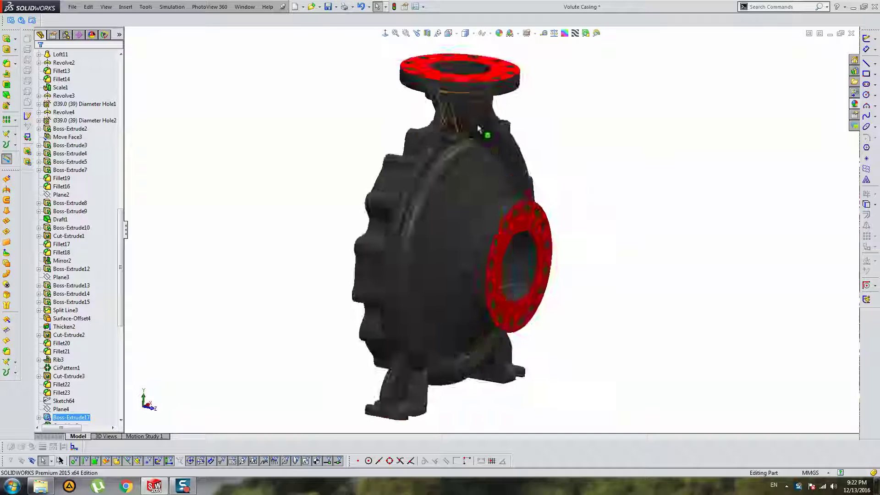
{"action": "scroll", "coordinate": [479, 129], "scroll_direction": "down", "scroll_amount": 3}
{"action": "left_click", "coordinate": [417, 128]}
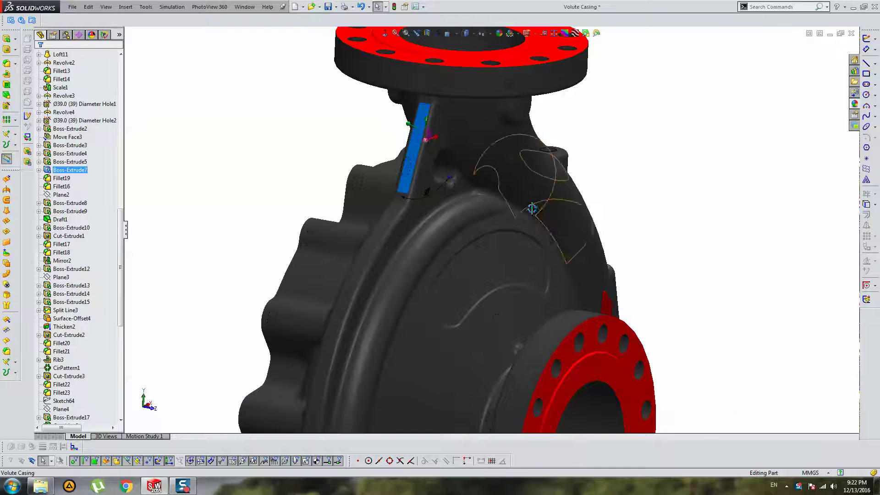
{"action": "middle_click_drag", "start_coordinate": [531, 209], "coordinate": [461, 172]}
{"action": "left_click", "coordinate": [385, 33]}
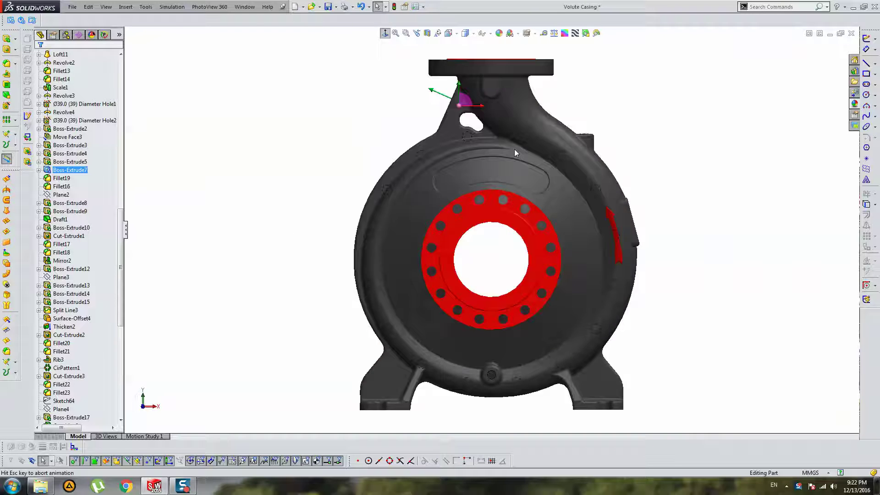
{"action": "scroll", "coordinate": [481, 154], "scroll_direction": "down", "scroll_amount": 3}
{"action": "double_click", "coordinate": [450, 155]}
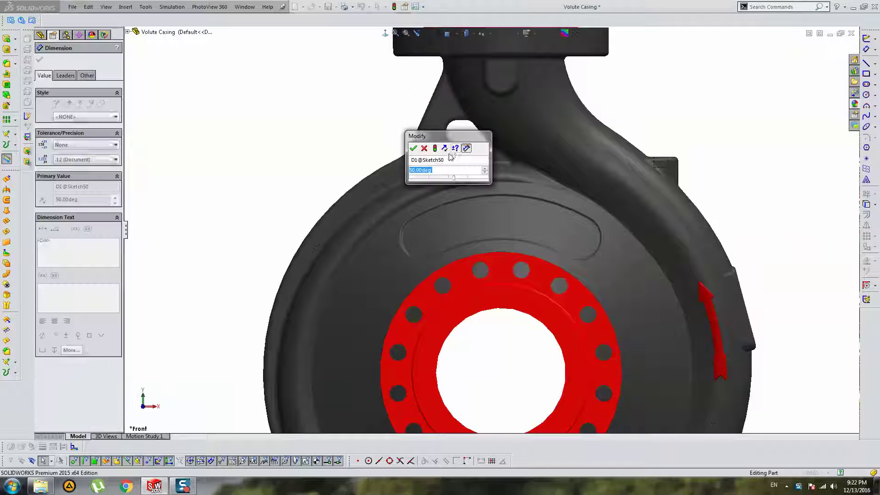
{"action": "type", "text": "60"}
{"action": "key", "text": "Return"}
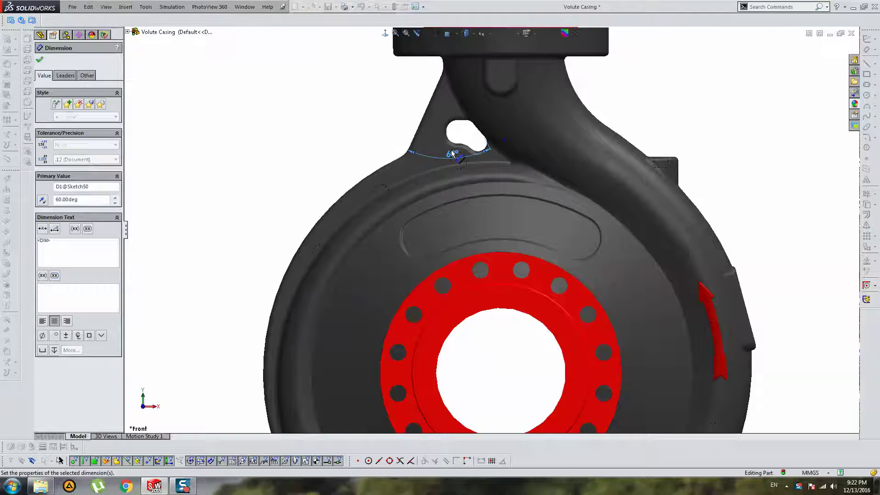
Rebuild the part, continuing past the failed fillet, and undo the rib angle change.
{"action": "key", "text": "ctrl+b"}
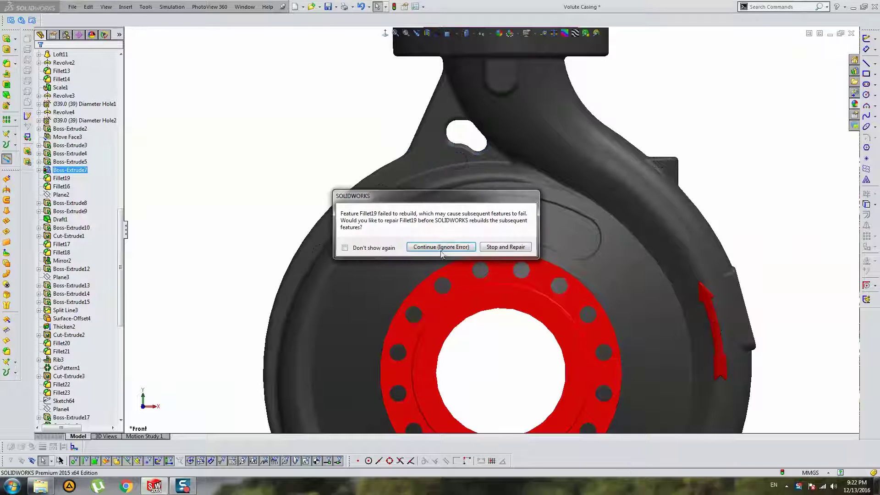
{"action": "left_click", "coordinate": [440, 248]}
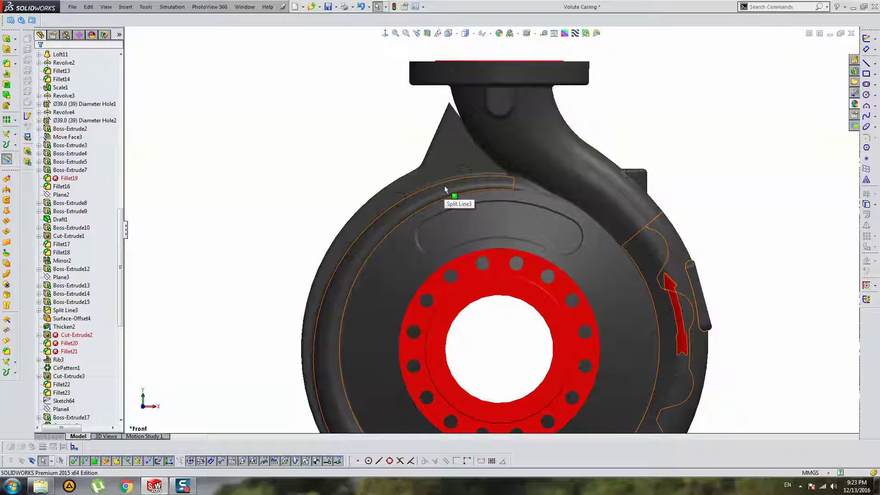
{"action": "key", "text": "ctrl+q"}
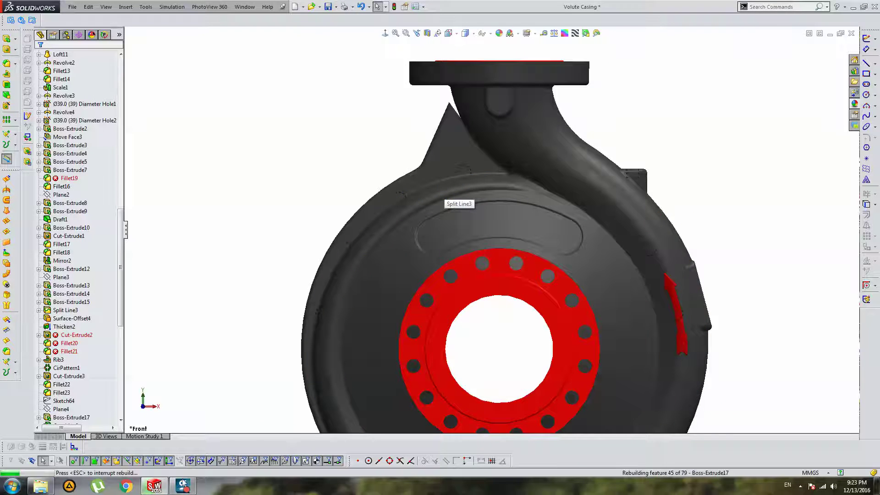
Examine the tapped hole in the drain boss at the casing's base and the tapped hole features in the model history.
{"action": "scroll", "coordinate": [581, 226], "scroll_direction": "up", "scroll_amount": 4}
{"action": "middle_click_drag", "start_coordinate": [581, 226], "coordinate": [506, 209]}
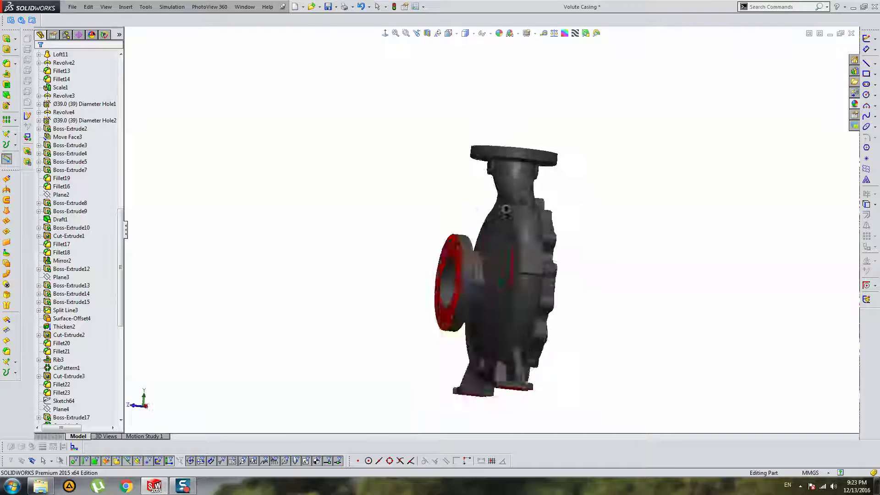
{"action": "scroll", "coordinate": [488, 362], "scroll_direction": "down", "scroll_amount": 7}
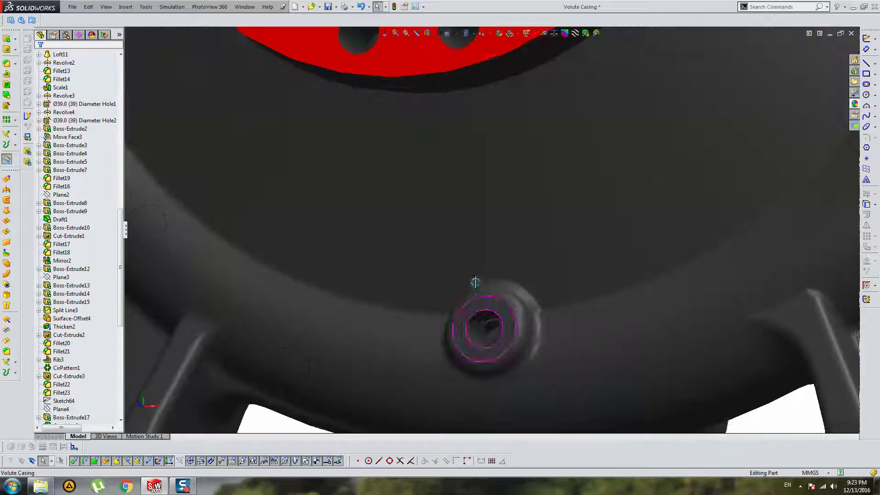
{"action": "left_click", "coordinate": [483, 329]}
{"action": "scroll", "coordinate": [120, 365], "scroll_direction": "down", "scroll_amount": 1}
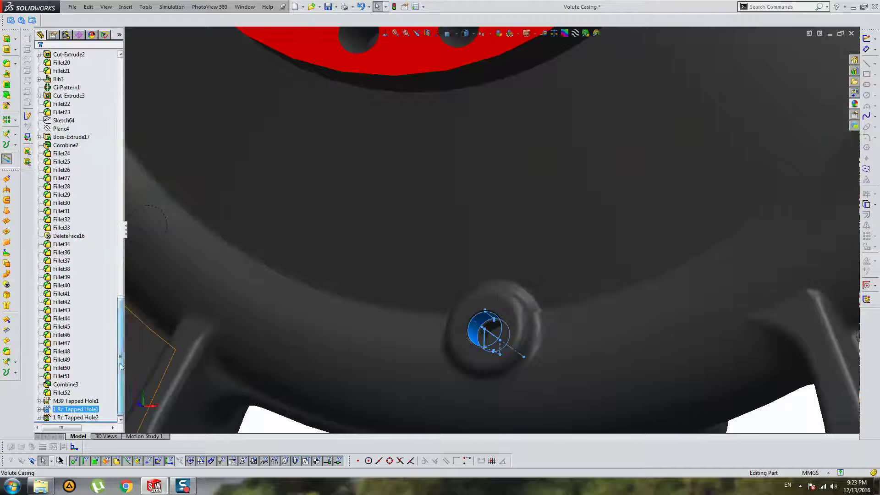
{"action": "left_click", "coordinate": [76, 417]}
{"action": "scroll", "coordinate": [450, 194], "scroll_direction": "up", "scroll_amount": 6}
{"action": "scroll", "coordinate": [480, 249], "scroll_direction": "down", "scroll_amount": 7}
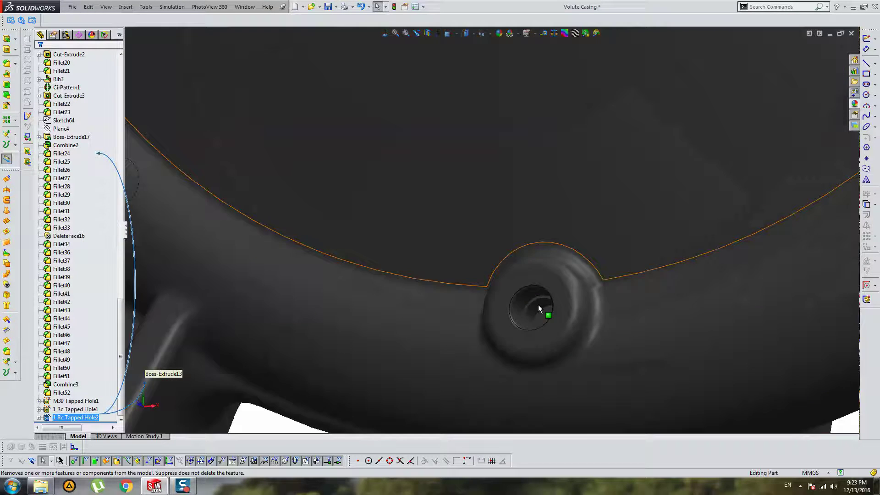
{"action": "scroll", "coordinate": [539, 305], "scroll_direction": "down", "scroll_amount": 2}
{"action": "middle_click_drag", "start_coordinate": [530, 248], "coordinate": [533, 165]}
{"action": "scroll", "coordinate": [498, 120], "scroll_direction": "up", "scroll_amount": 8}
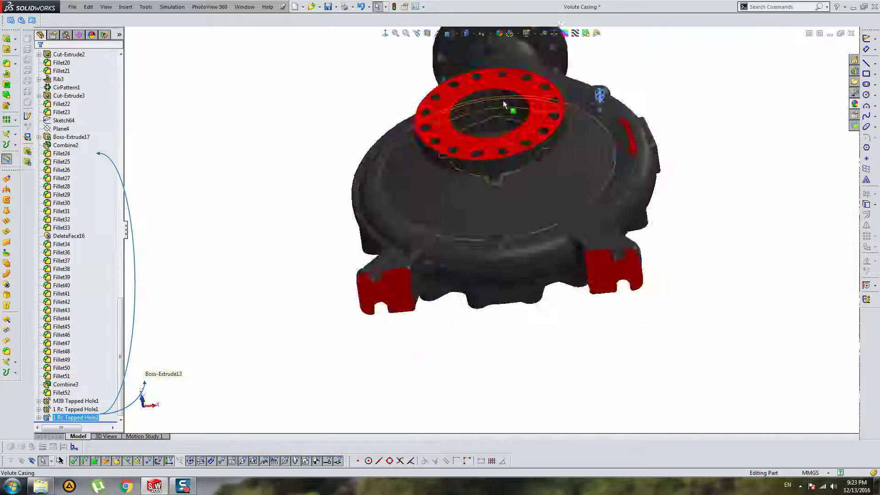
Start a DIN tapered pipe tap hole, size 1, Up To Next with 25 mm thread, on the discharge neck's U-shaped boss face.
{"action": "scroll", "coordinate": [471, 110], "scroll_direction": "down", "scroll_amount": 6}
{"action": "left_click", "coordinate": [475, 105]}
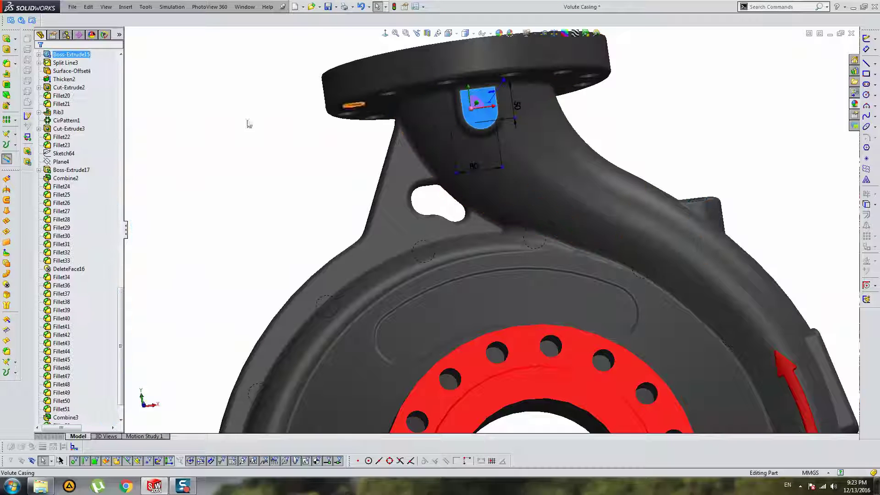
{"action": "left_click", "coordinate": [6, 105]}
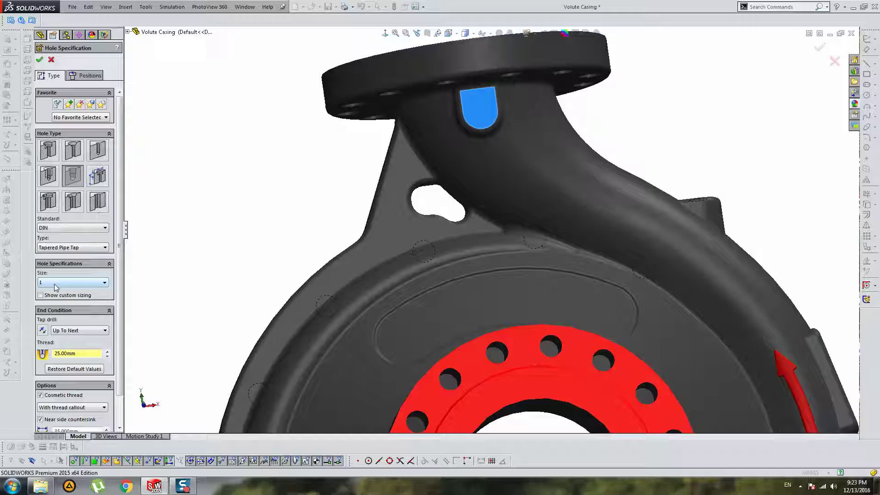
{"action": "scroll", "coordinate": [77, 350], "scroll_direction": "down", "scroll_amount": 2}
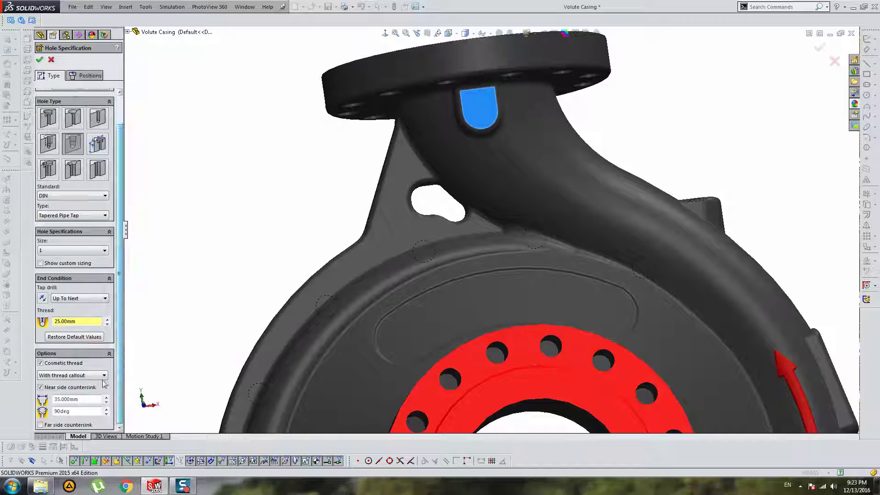
{"action": "left_click", "coordinate": [86, 75]}
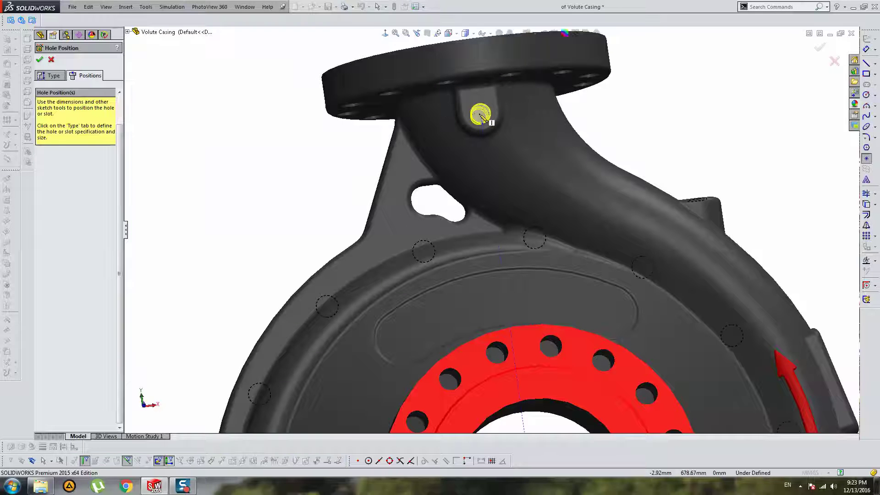
Place the hole point on the U-shaped boss face and display the model shaded with edges.
{"action": "middle_click_drag", "start_coordinate": [528, 137], "coordinate": [504, 138]}
{"action": "scroll", "coordinate": [490, 134], "scroll_direction": "down", "scroll_amount": 4}
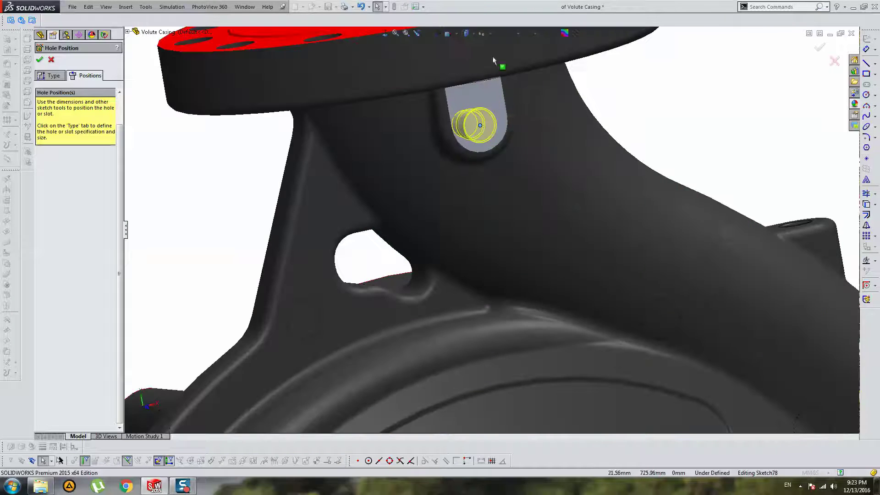
{"action": "left_click", "coordinate": [475, 37]}
{"action": "left_click", "coordinate": [466, 45]}
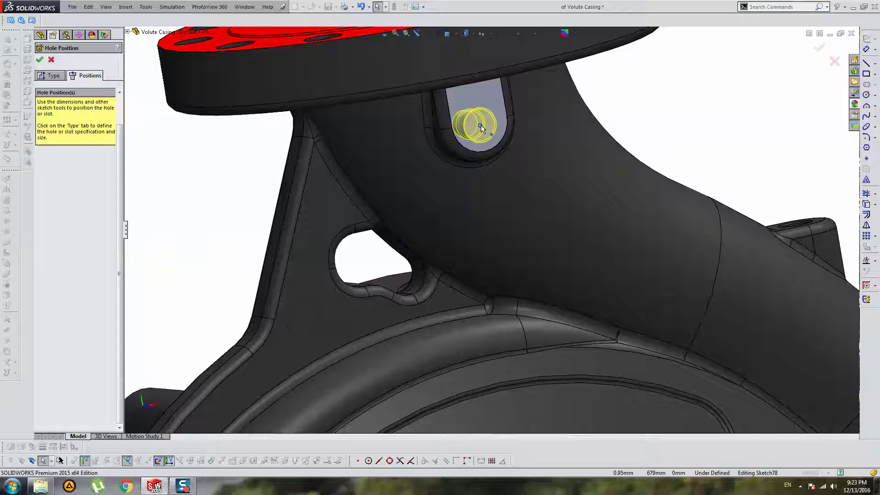
Make the hole point concentric with the boss's rounded lower edge and finish the tapped hole.
{"action": "left_click", "coordinate": [479, 165]}
{"action": "left_click", "coordinate": [471, 151], "text": "ctrl"}
{"action": "key", "text": "Escape"}
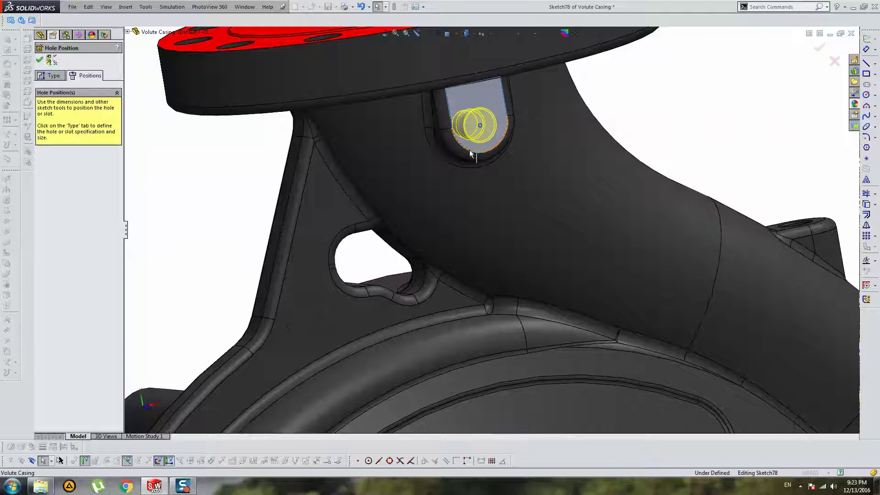
{"action": "left_click", "coordinate": [480, 126], "text": "ctrl"}
{"action": "left_click", "coordinate": [63, 208]}
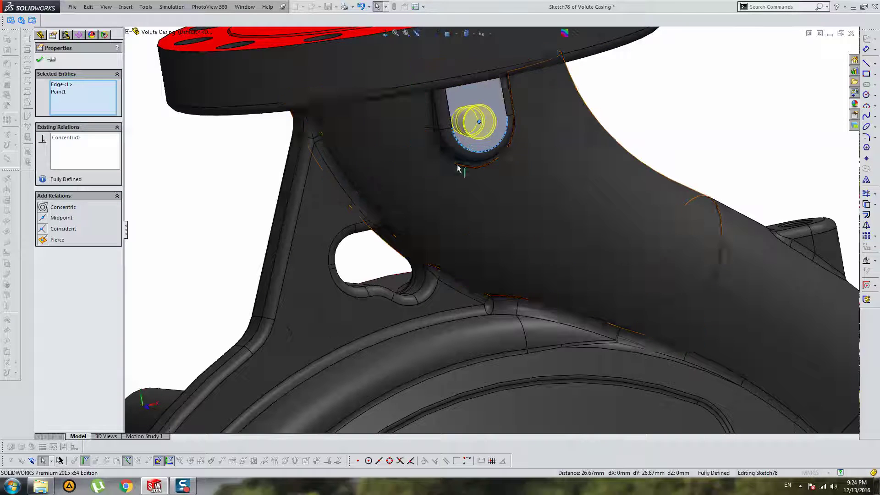
{"action": "middle_click_drag", "start_coordinate": [458, 167], "coordinate": [498, 279]}
{"action": "scroll", "coordinate": [499, 261], "scroll_direction": "up", "scroll_amount": 2}
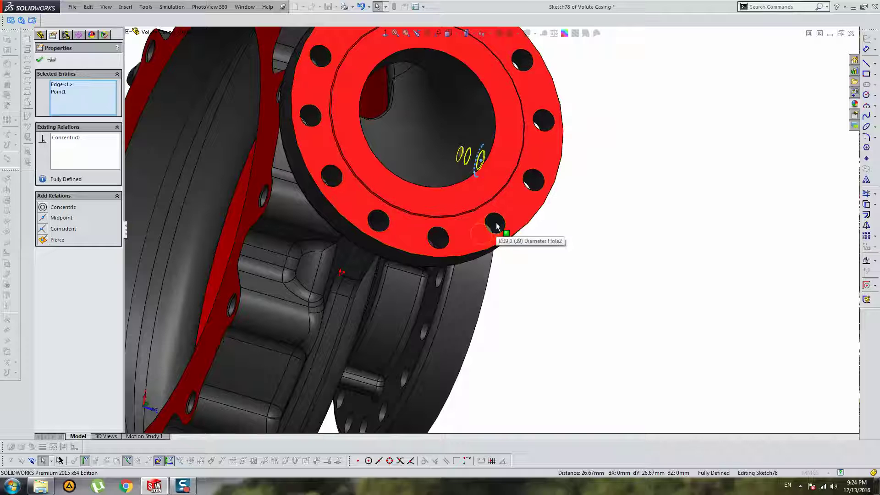
{"action": "left_click", "coordinate": [40, 59]}
{"action": "left_click", "coordinate": [39, 59]}
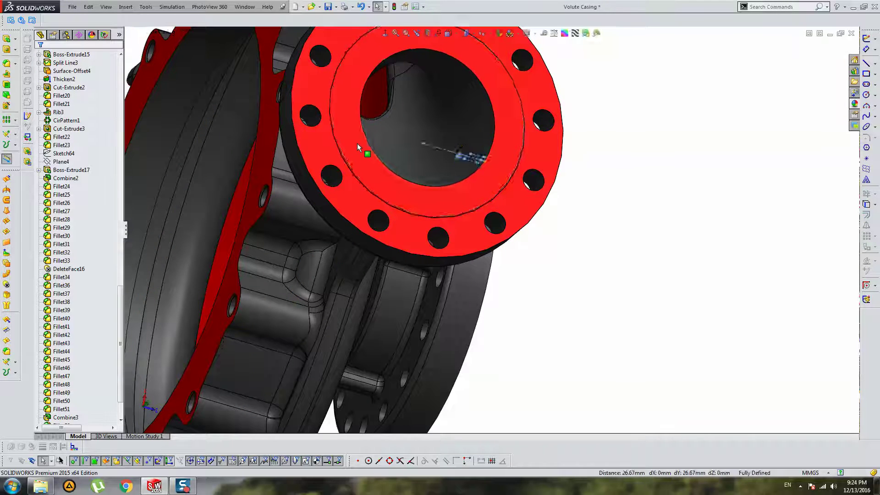
Save the part and orient the casing to the front view.
{"action": "middle_click_drag", "start_coordinate": [357, 143], "coordinate": [625, 185]}
{"action": "scroll", "coordinate": [535, 212], "scroll_direction": "up", "scroll_amount": 4}
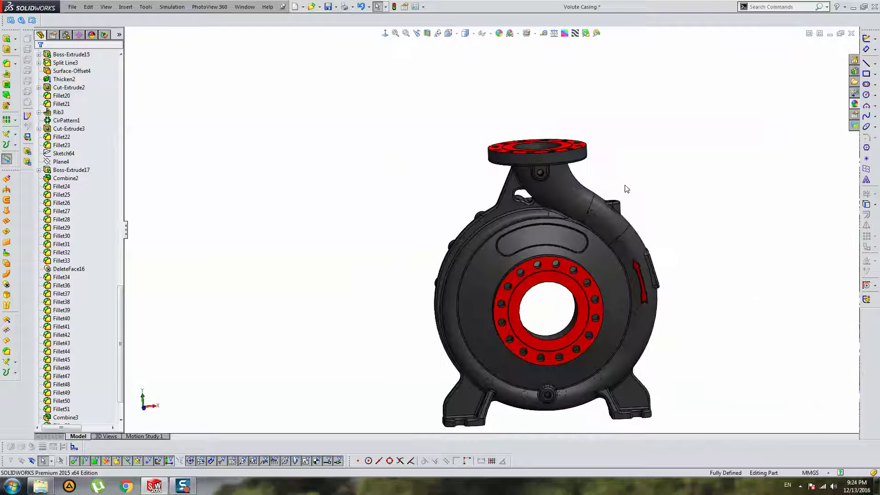
{"action": "left_click", "coordinate": [385, 33]}
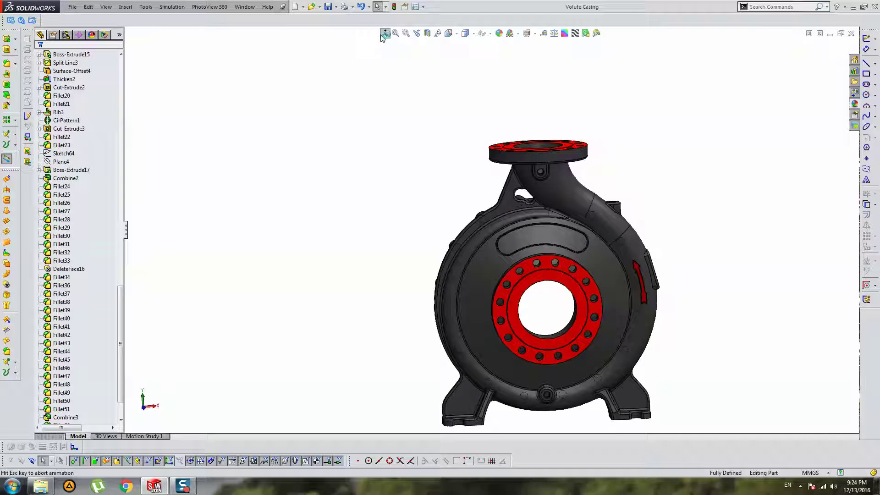
{"action": "middle_click_drag", "start_coordinate": [672, 174], "coordinate": [626, 143], "text": "ctrl"}
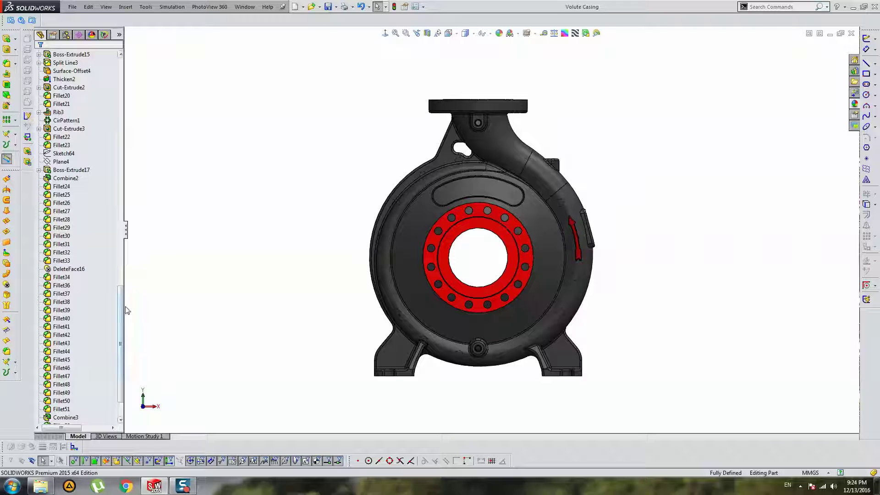
Check the solid bodies list and examine the finished casing from several sides and close up.
{"action": "scroll", "coordinate": [51, 112], "scroll_direction": "up", "scroll_amount": 20}
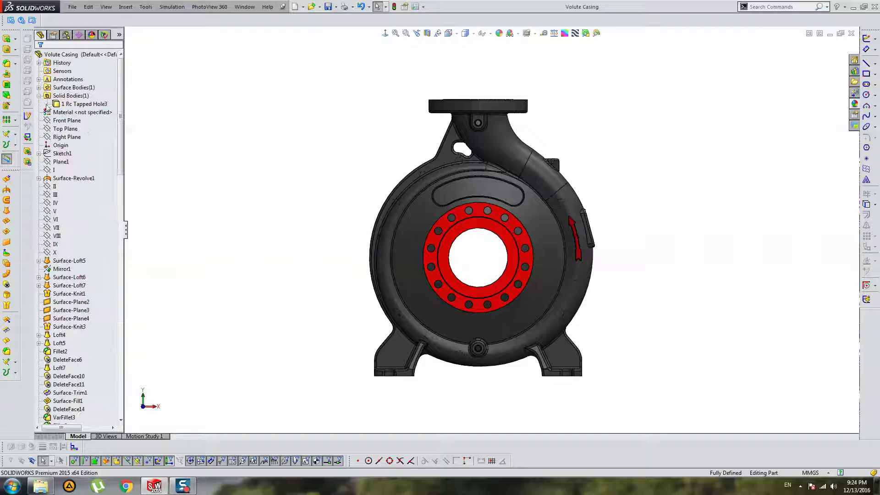
{"action": "left_click", "coordinate": [40, 95]}
{"action": "scroll", "coordinate": [475, 232], "scroll_direction": "up", "scroll_amount": 3}
{"action": "middle_click_drag", "start_coordinate": [526, 265], "coordinate": [564, 244]}
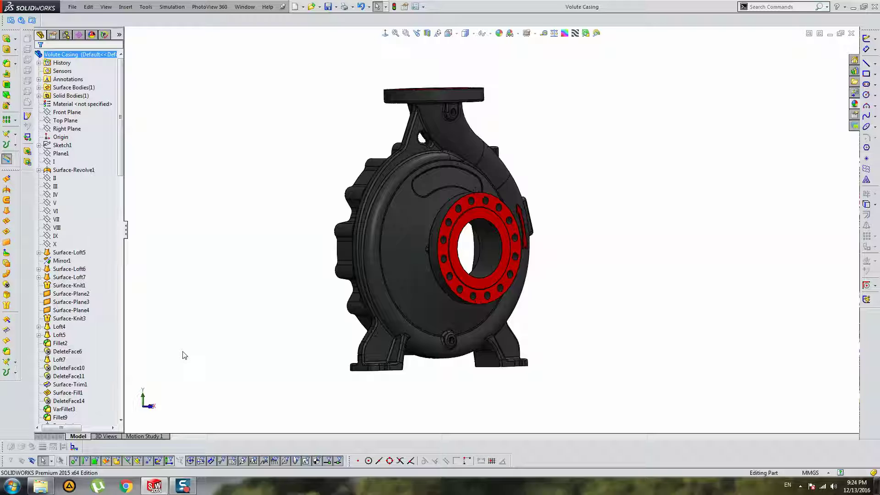
{"action": "middle_click_drag", "start_coordinate": [359, 296], "coordinate": [481, 267]}
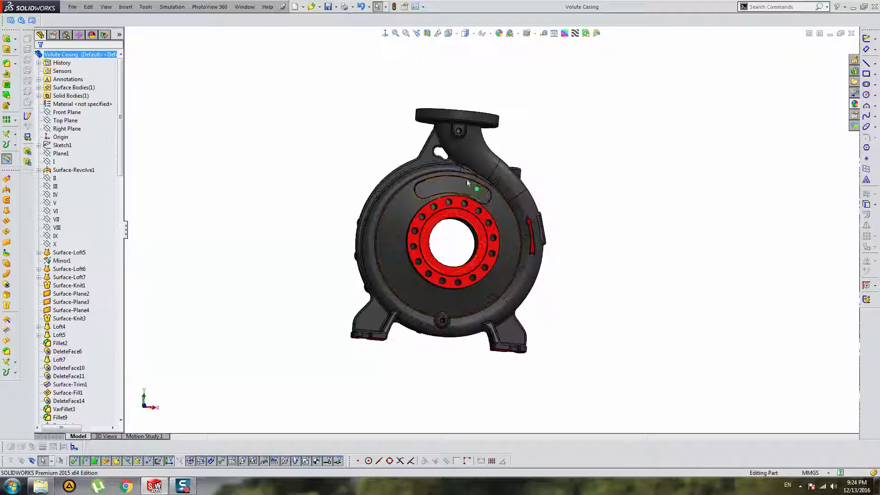
{"action": "left_click", "coordinate": [385, 35]}
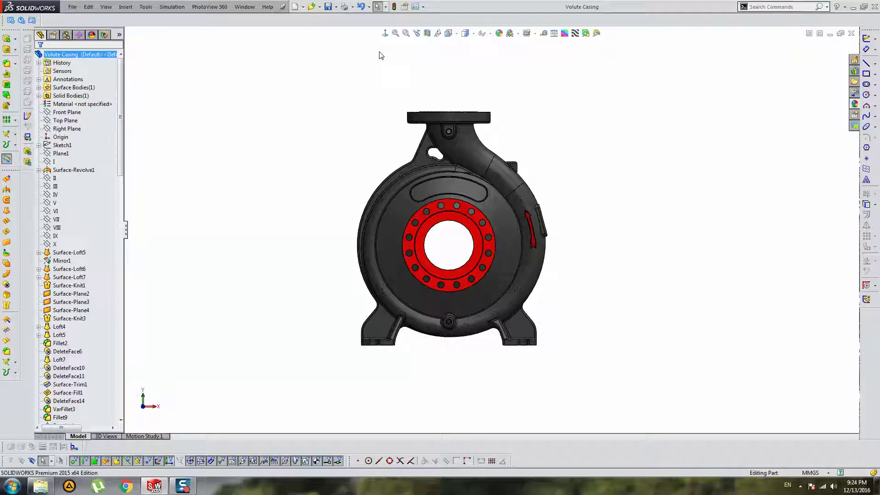
{"action": "middle_click_drag", "start_coordinate": [509, 246], "coordinate": [586, 193]}
{"action": "scroll", "coordinate": [454, 275], "scroll_direction": "down", "scroll_amount": 2}
{"action": "scroll", "coordinate": [585, 192], "scroll_direction": "down", "scroll_amount": 4}
{"action": "middle_click_drag", "start_coordinate": [482, 195], "coordinate": [536, 240]}
{"action": "scroll", "coordinate": [411, 213], "scroll_direction": "up", "scroll_amount": 4}
Orient the casing to the front view and display it shaded without edges.
{"action": "left_click", "coordinate": [384, 34]}
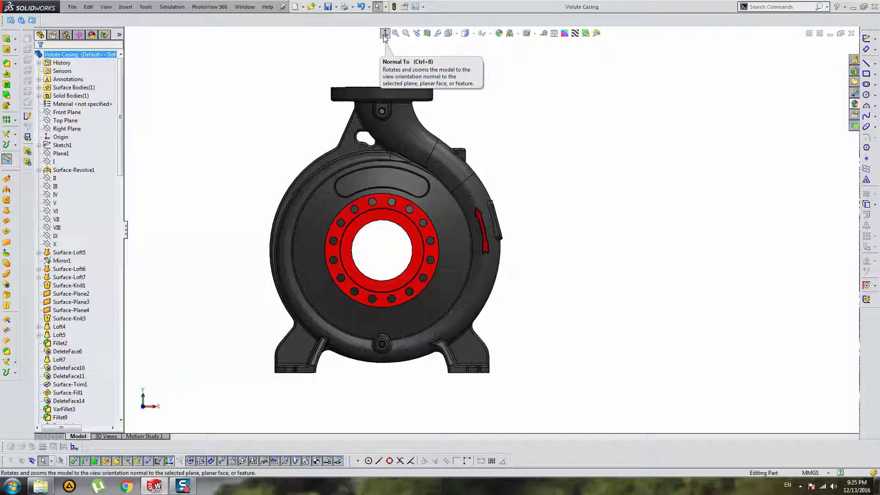
{"action": "left_click", "coordinate": [473, 34]}
{"action": "left_click", "coordinate": [466, 54]}
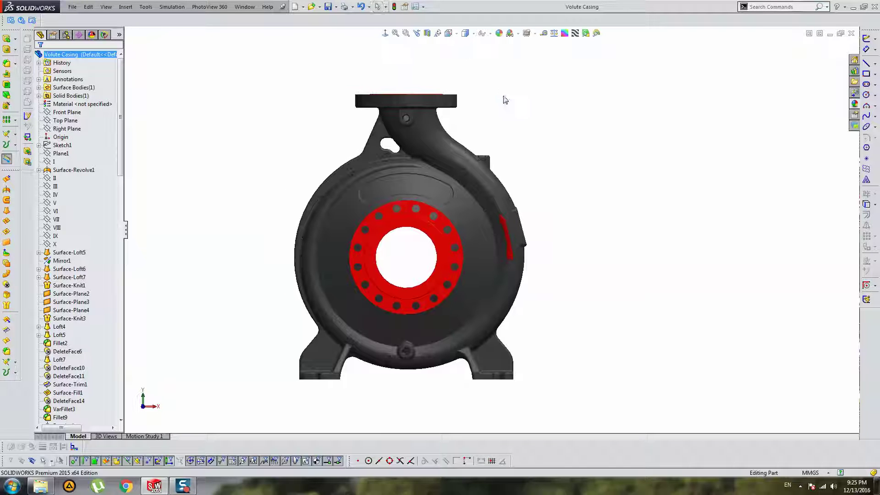
Inspect the shaded casing around the discharge neck, rib opening and suction flange from different angles.
{"action": "scroll", "coordinate": [540, 106], "scroll_direction": "down", "scroll_amount": 3}
{"action": "middle_click_drag", "start_coordinate": [360, 167], "coordinate": [417, 158]}
{"action": "scroll", "coordinate": [417, 158], "scroll_direction": "down", "scroll_amount": 3}
{"action": "scroll", "coordinate": [419, 145], "scroll_direction": "up", "scroll_amount": 3}
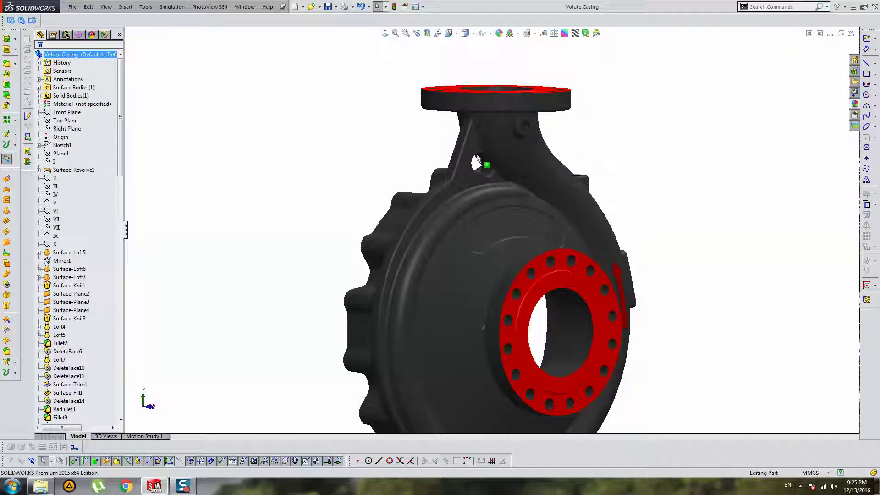
{"action": "middle_click_drag", "start_coordinate": [527, 178], "coordinate": [521, 146], "text": "ctrl"}
{"action": "scroll", "coordinate": [521, 146], "scroll_direction": "up", "scroll_amount": 2}
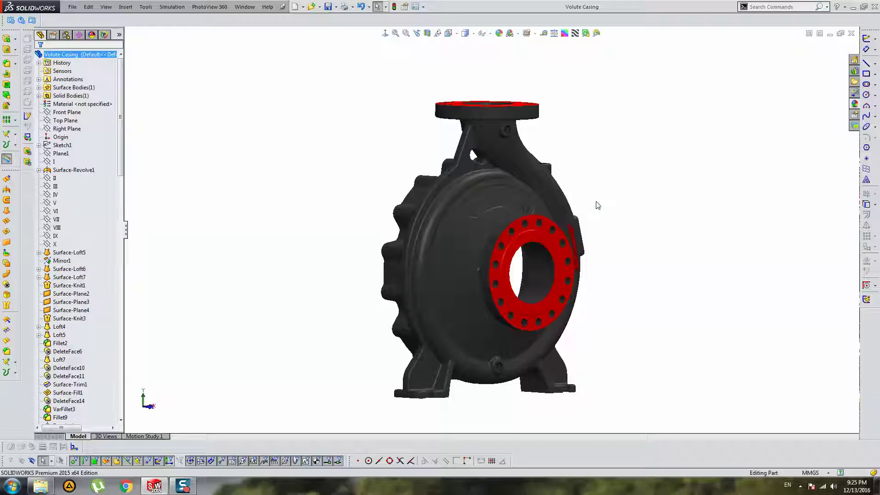
{"action": "middle_click_drag", "start_coordinate": [561, 144], "coordinate": [498, 213]}
{"action": "scroll", "coordinate": [502, 145], "scroll_direction": "down", "scroll_amount": 2}
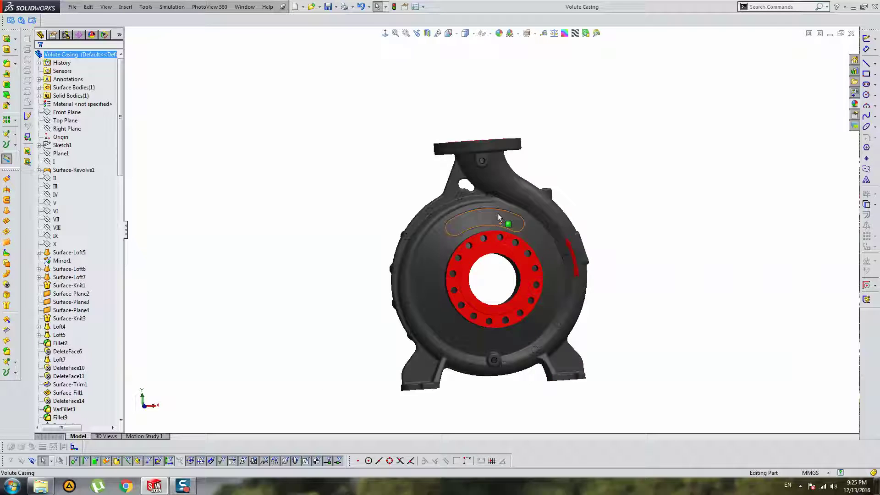
Send the volute casing model to KeyShot for rendering.
{"action": "scroll", "coordinate": [498, 213], "scroll_direction": "up", "scroll_amount": 1}
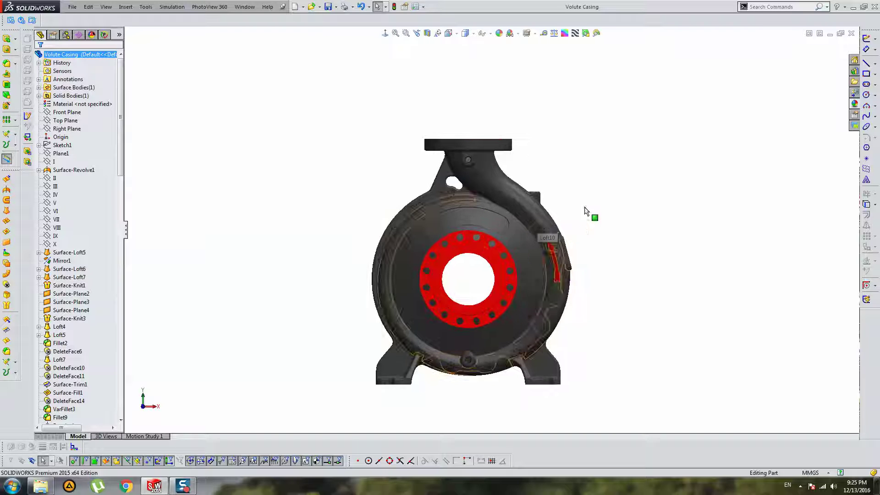
{"action": "scroll", "coordinate": [584, 184], "scroll_direction": "down", "scroll_amount": 2}
{"action": "middle_click_drag", "start_coordinate": [585, 179], "coordinate": [627, 158], "text": "ctrl"}
{"action": "scroll", "coordinate": [598, 158], "scroll_direction": "down", "scroll_amount": 1}
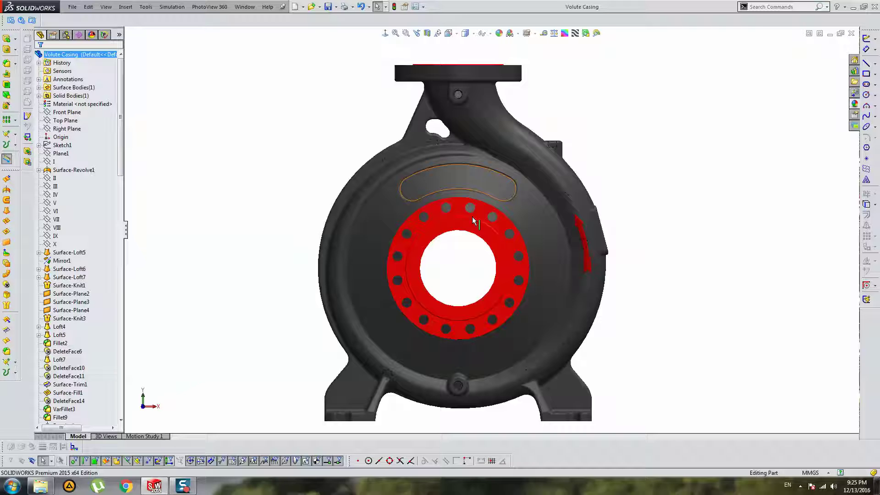
{"action": "left_click", "coordinate": [10, 20]}
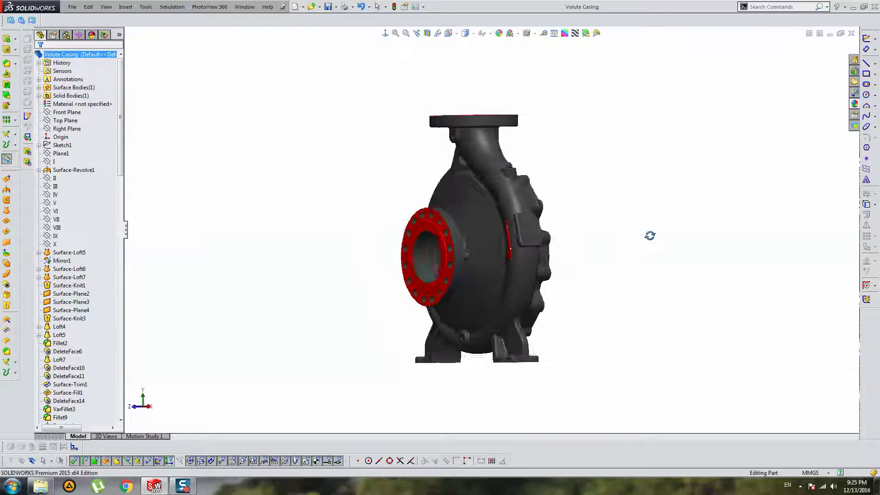
{"action": "middle_click_drag", "start_coordinate": [649, 235], "coordinate": [436, 239]}
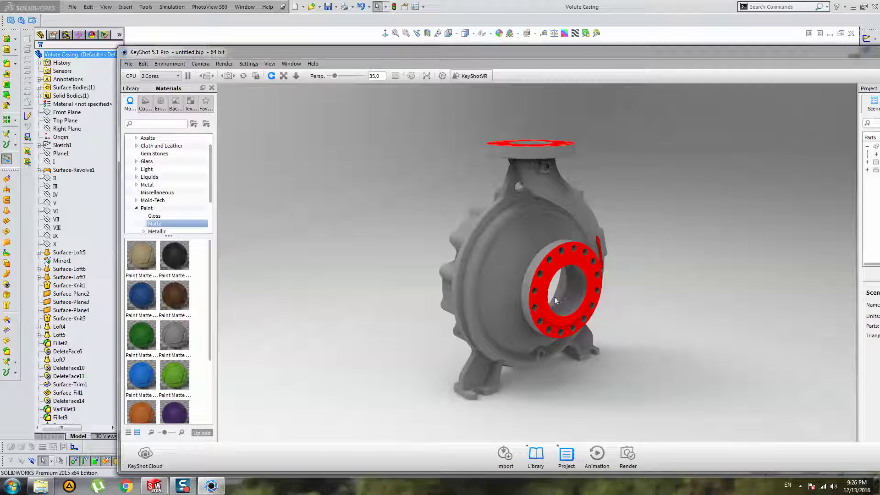
Maximize the KeyShot window and turn the casing so the suction flange and red arrow face forward.
{"action": "middle_click_drag", "start_coordinate": [589, 282], "coordinate": [567, 267]}
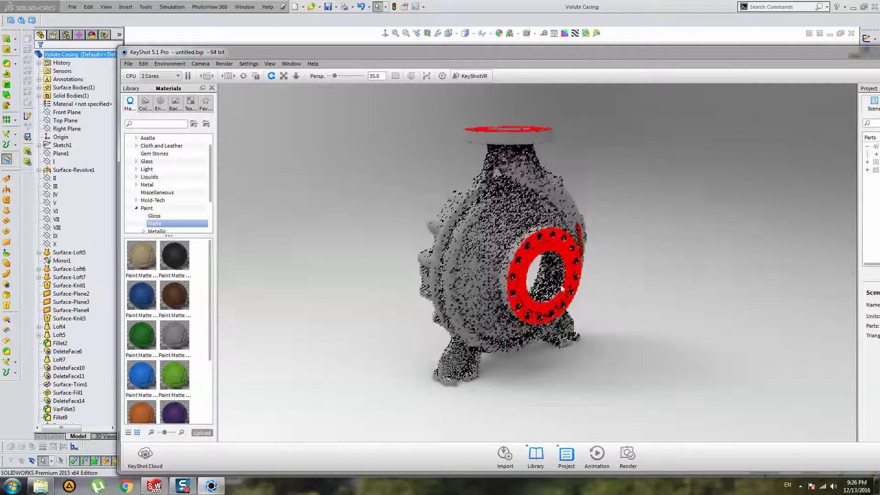
{"action": "double_click", "coordinate": [589, 55]}
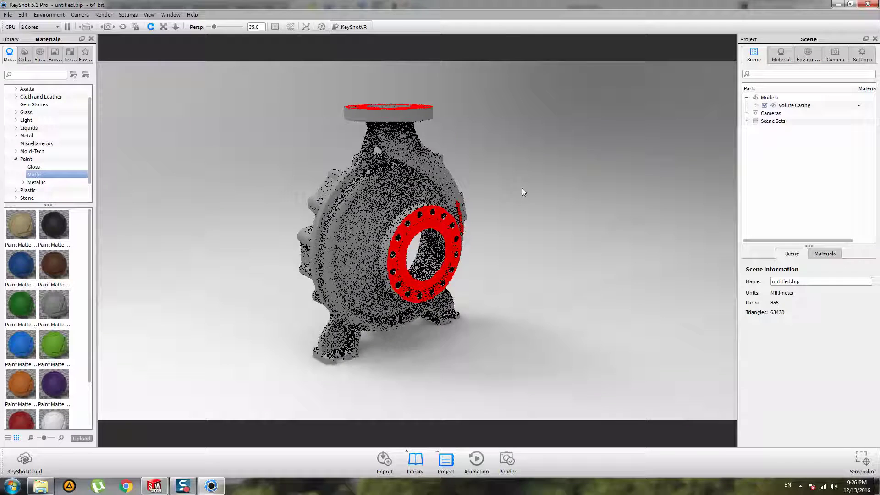
{"action": "left_click_drag", "start_coordinate": [522, 191], "coordinate": [518, 248]}
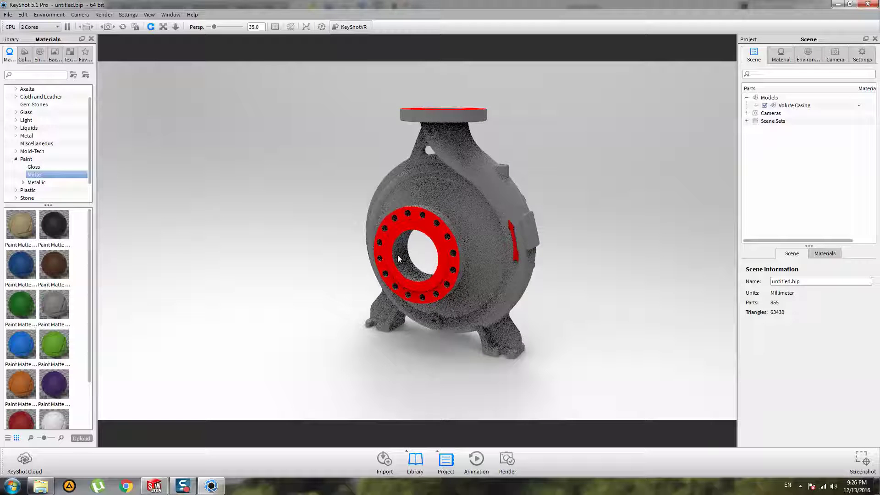
Apply the Steel Milled material from the textured steel metals to the red machined flange faces.
{"action": "left_click", "coordinate": [16, 159]}
{"action": "left_click", "coordinate": [16, 136]}
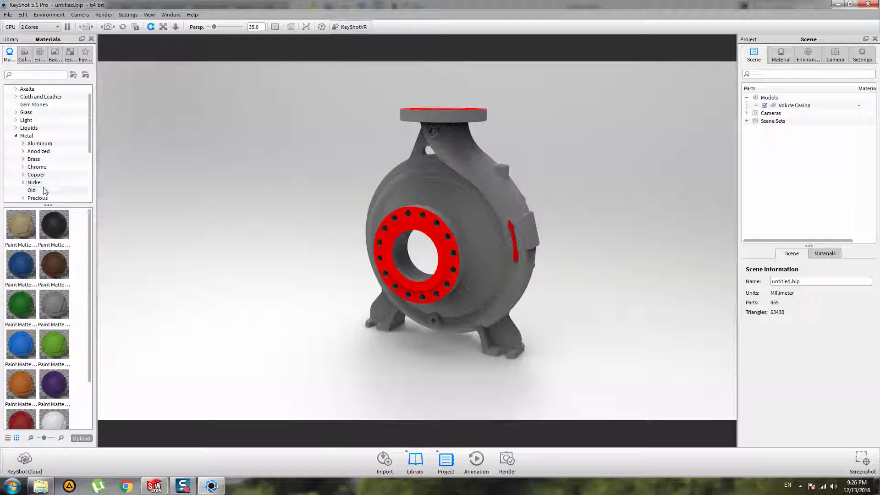
{"action": "scroll", "coordinate": [45, 191], "scroll_direction": "down", "scroll_amount": 2}
{"action": "left_click", "coordinate": [24, 166]}
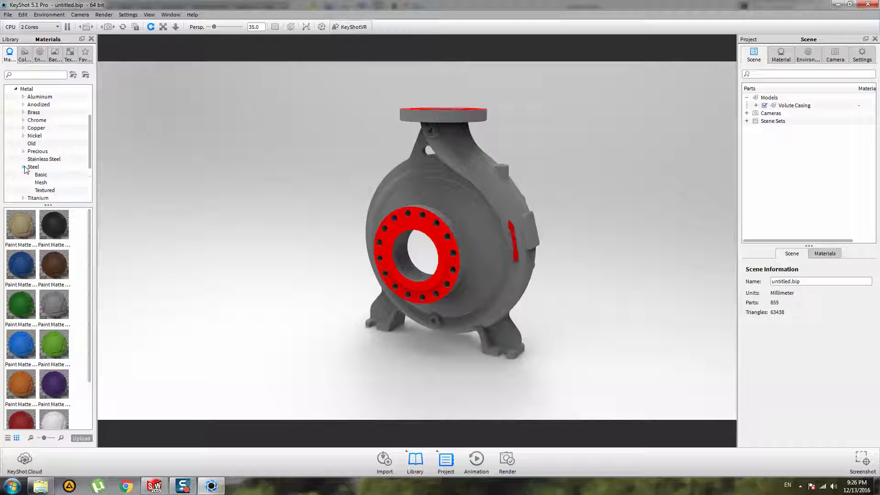
{"action": "left_click", "coordinate": [37, 159]}
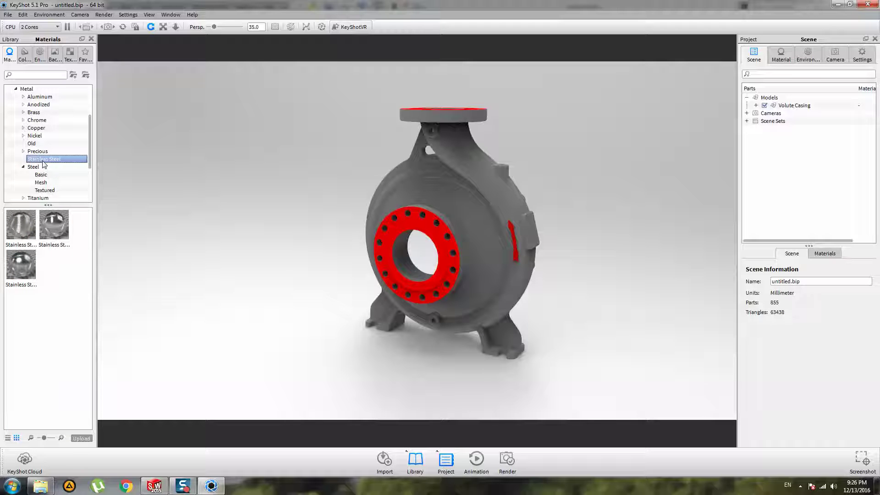
{"action": "scroll", "coordinate": [46, 160], "scroll_direction": "up", "scroll_amount": 2}
{"action": "scroll", "coordinate": [48, 159], "scroll_direction": "down", "scroll_amount": 1}
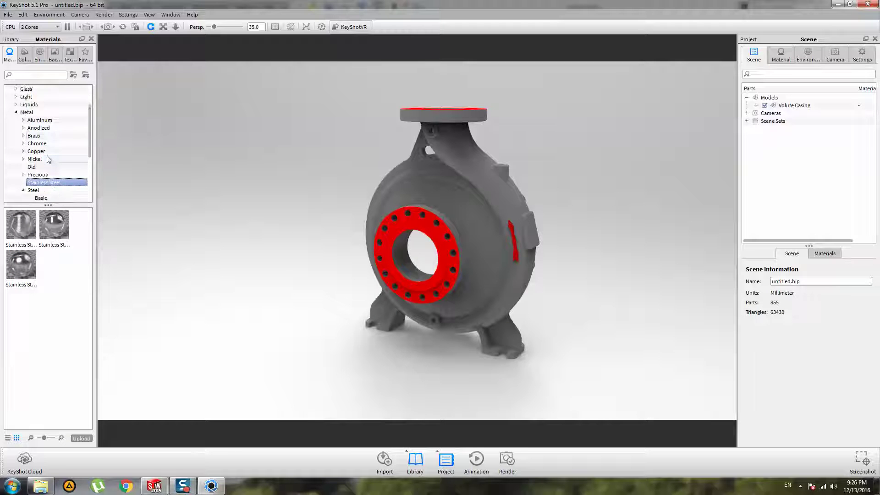
{"action": "scroll", "coordinate": [49, 159], "scroll_direction": "down", "scroll_amount": 1}
{"action": "left_click", "coordinate": [35, 167]}
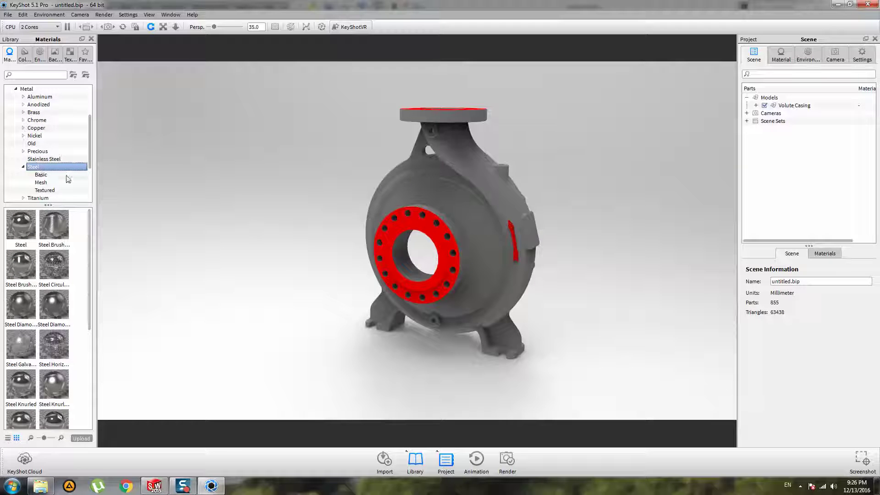
{"action": "left_click", "coordinate": [41, 175]}
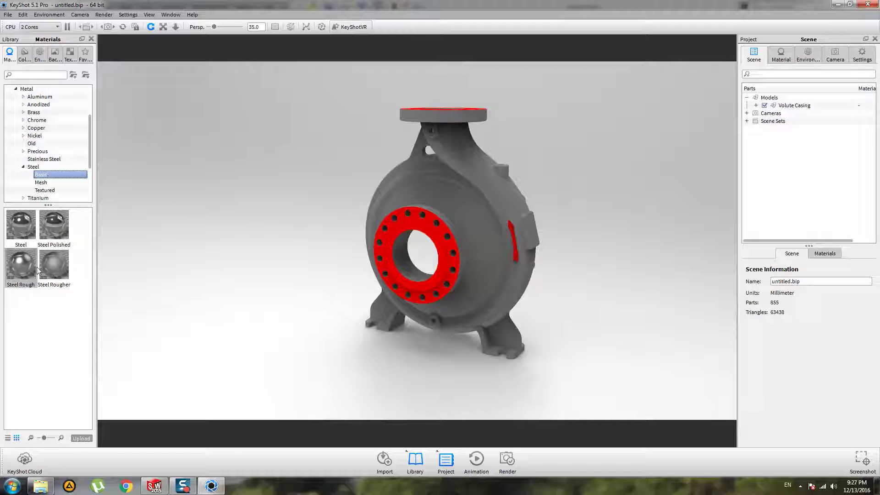
{"action": "left_click", "coordinate": [43, 182]}
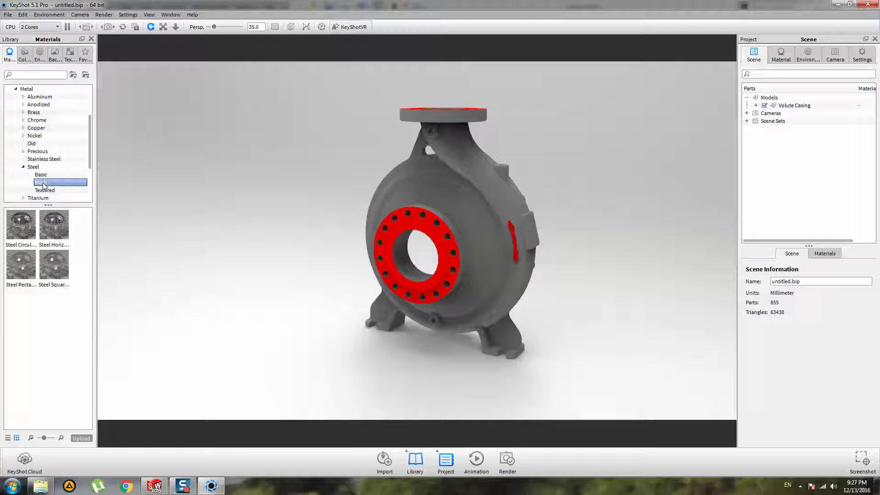
{"action": "left_click", "coordinate": [45, 191]}
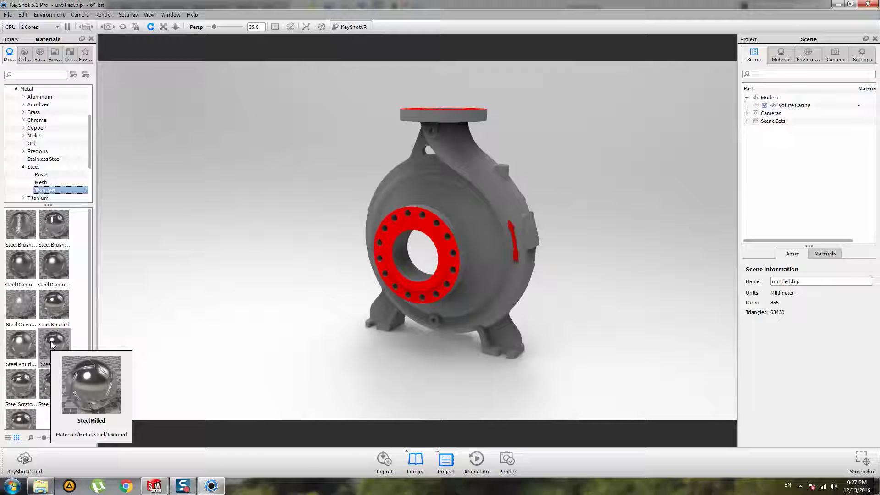
{"action": "left_click_drag", "start_coordinate": [50, 341], "coordinate": [415, 221]}
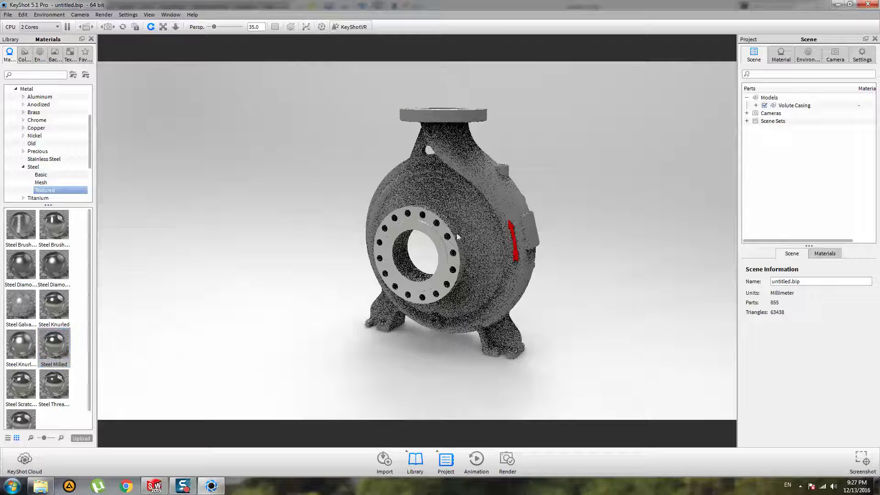
Open the Steel Milled material for editing and set its roughness to 0.282.
{"action": "left_click", "coordinate": [784, 58]}
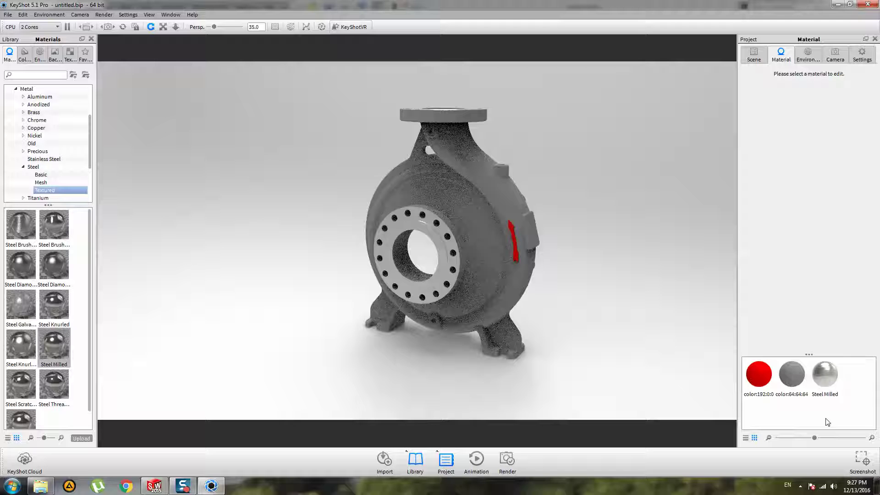
{"action": "left_click", "coordinate": [823, 382]}
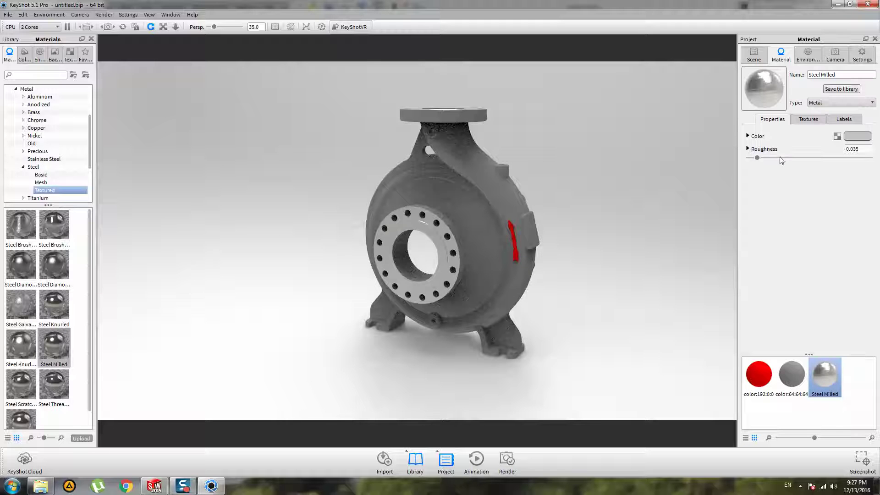
{"action": "left_click_drag", "start_coordinate": [758, 157], "coordinate": [811, 161]}
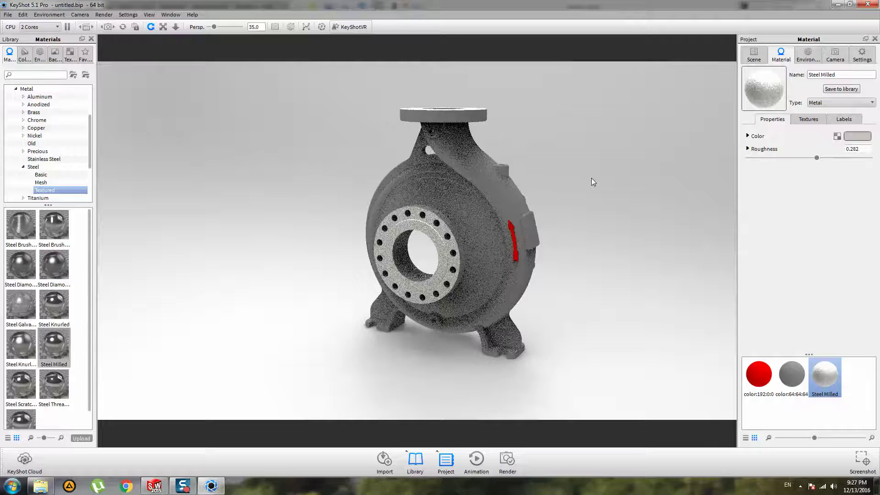
{"action": "left_click_drag", "start_coordinate": [537, 180], "coordinate": [551, 343]}
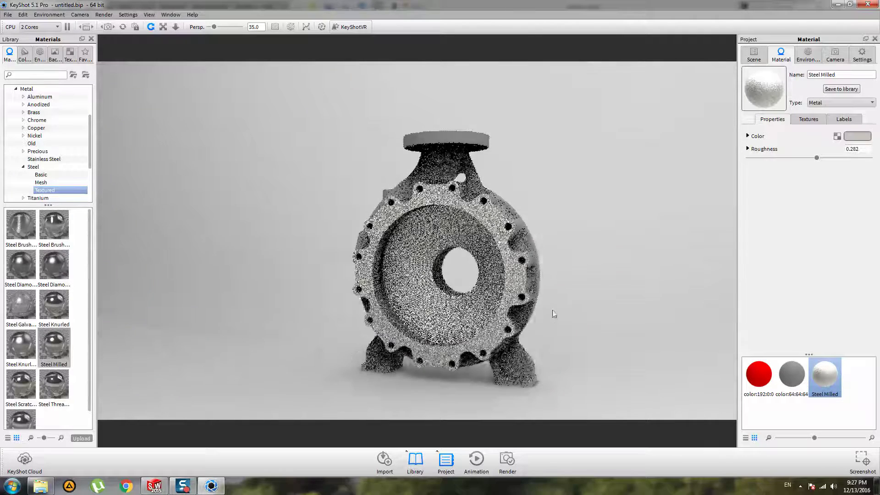
{"action": "middle_click_drag", "start_coordinate": [553, 310], "coordinate": [517, 268]}
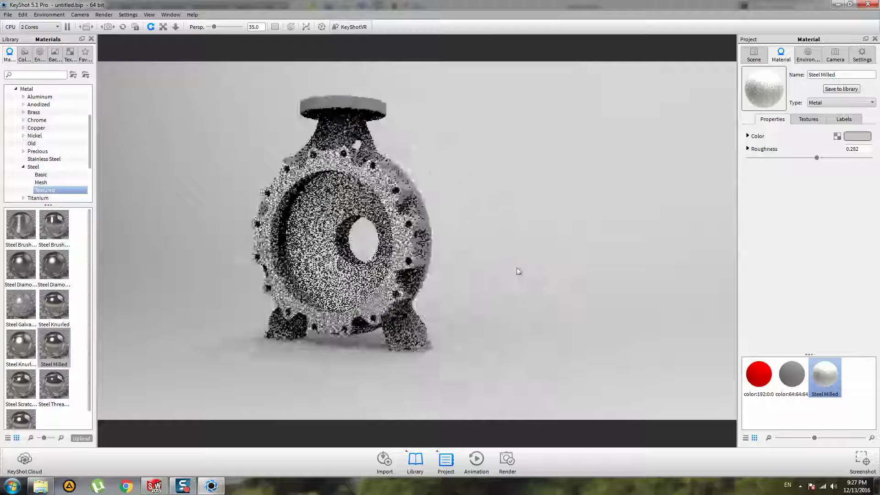
{"action": "left_click_drag", "start_coordinate": [518, 272], "coordinate": [183, 259]}
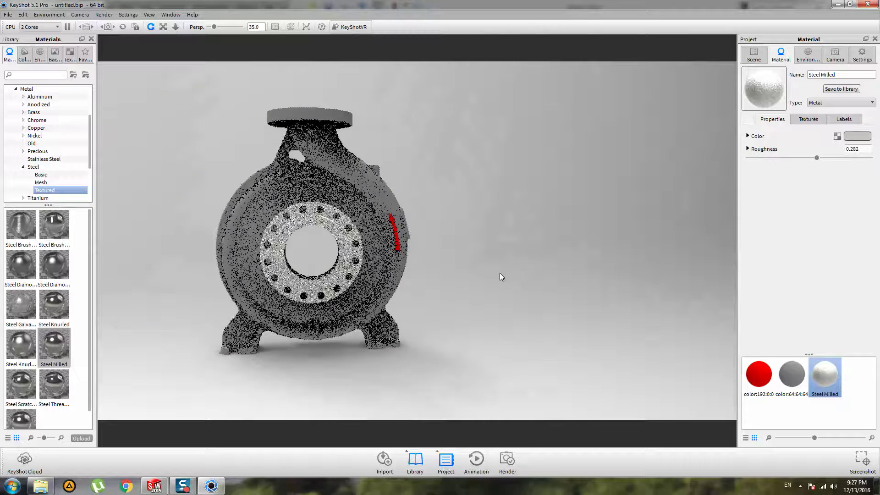
{"action": "left_click_drag", "start_coordinate": [500, 275], "coordinate": [551, 275]}
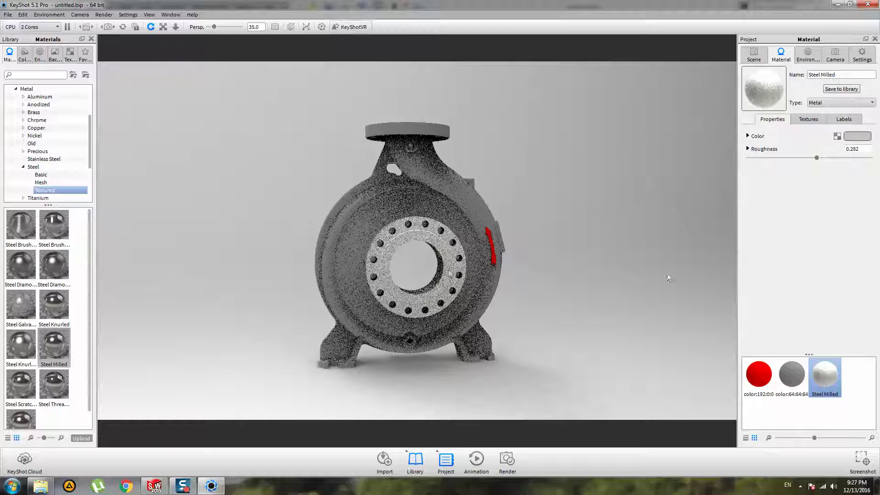
Browse the Metal and Plastic categories of the material library for a finish for the casing body.
{"action": "left_click", "coordinate": [23, 167]}
{"action": "scroll", "coordinate": [28, 151], "scroll_direction": "up", "scroll_amount": 2}
{"action": "left_click", "coordinate": [26, 136]}
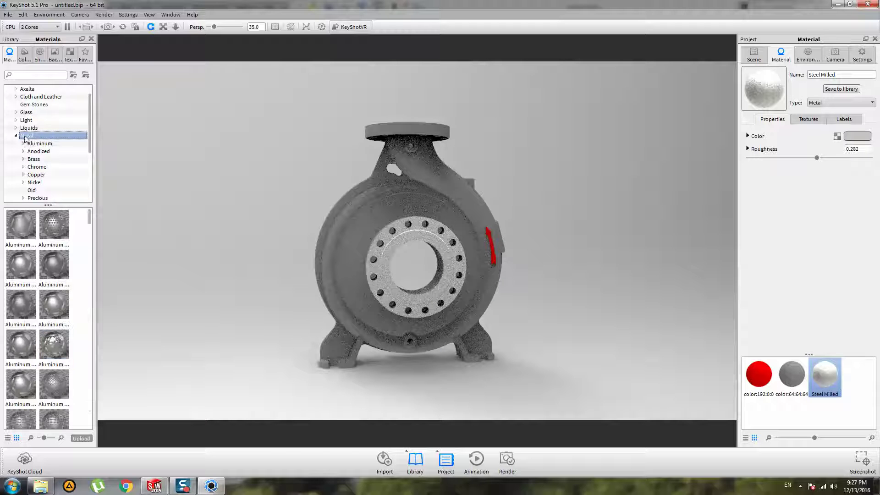
{"action": "scroll", "coordinate": [45, 156], "scroll_direction": "down", "scroll_amount": 4}
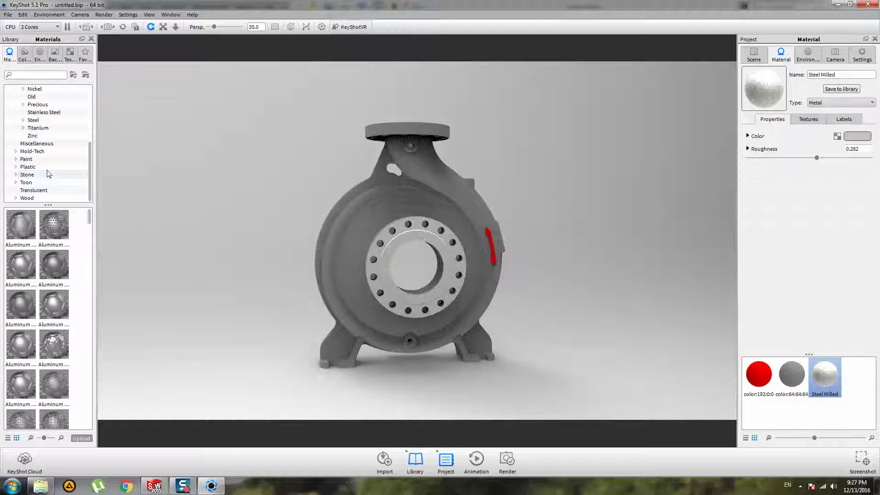
{"action": "left_click", "coordinate": [16, 152]}
{"action": "left_click", "coordinate": [16, 152]}
{"action": "left_click", "coordinate": [16, 166]}
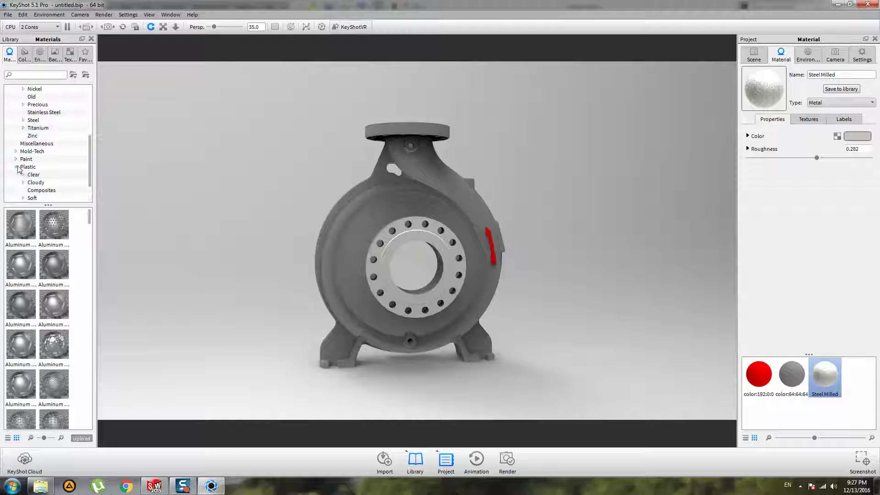
{"action": "left_click", "coordinate": [34, 175]}
{"action": "left_click", "coordinate": [16, 167]}
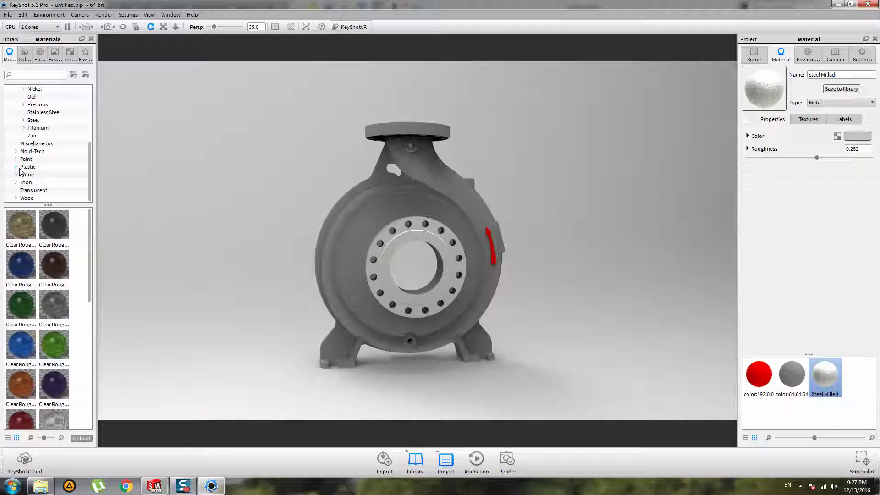
Compare the Mold-Tech textures and apply the Worm material Mold-Tech-14200 to the grey casing body.
{"action": "left_click", "coordinate": [22, 152]}
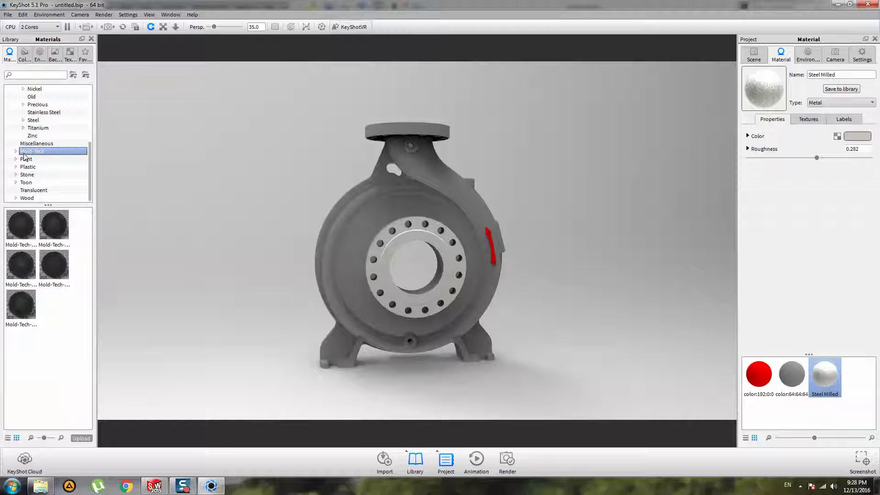
{"action": "left_click", "coordinate": [16, 151]}
{"action": "left_click", "coordinate": [34, 159]}
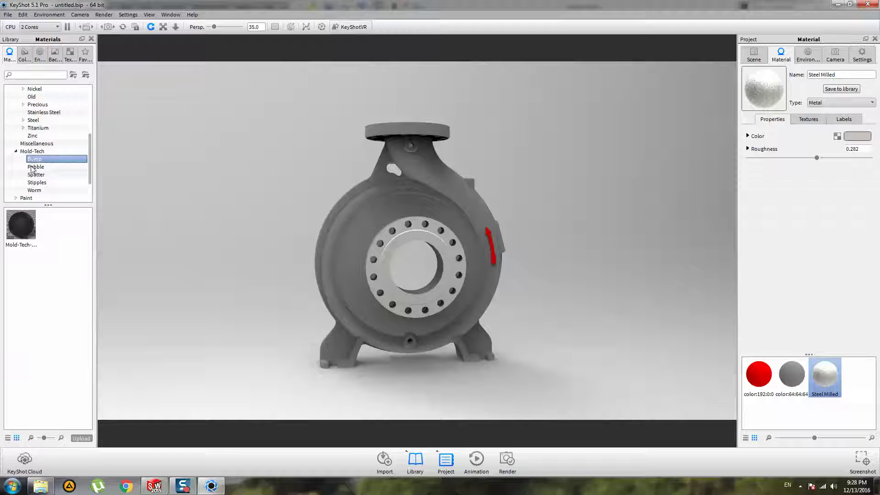
{"action": "left_click", "coordinate": [35, 167]}
{"action": "left_click", "coordinate": [38, 176]}
{"action": "left_click", "coordinate": [38, 184]}
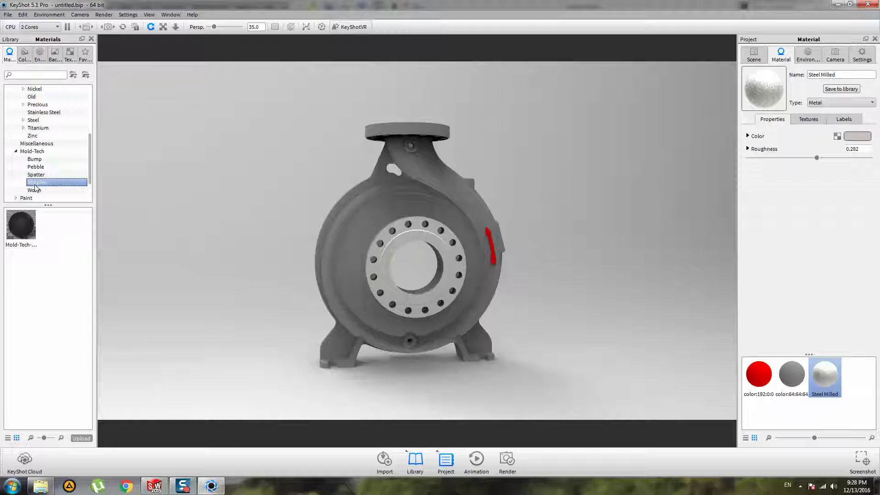
{"action": "left_click", "coordinate": [38, 191]}
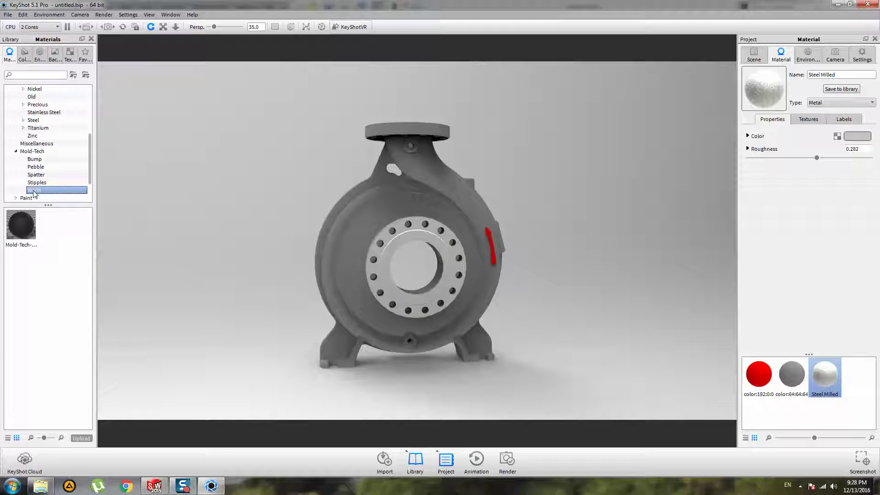
{"action": "left_click_drag", "start_coordinate": [36, 193], "coordinate": [379, 214]}
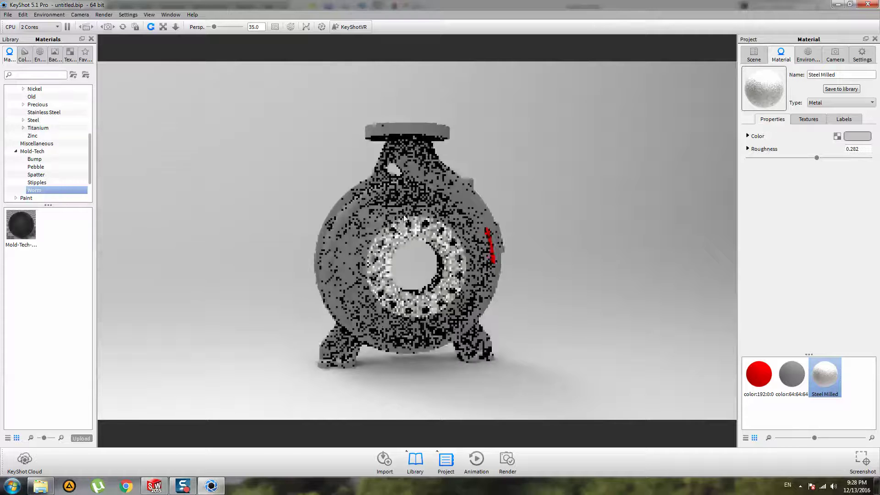
{"action": "left_click_drag", "start_coordinate": [21, 224], "coordinate": [417, 271]}
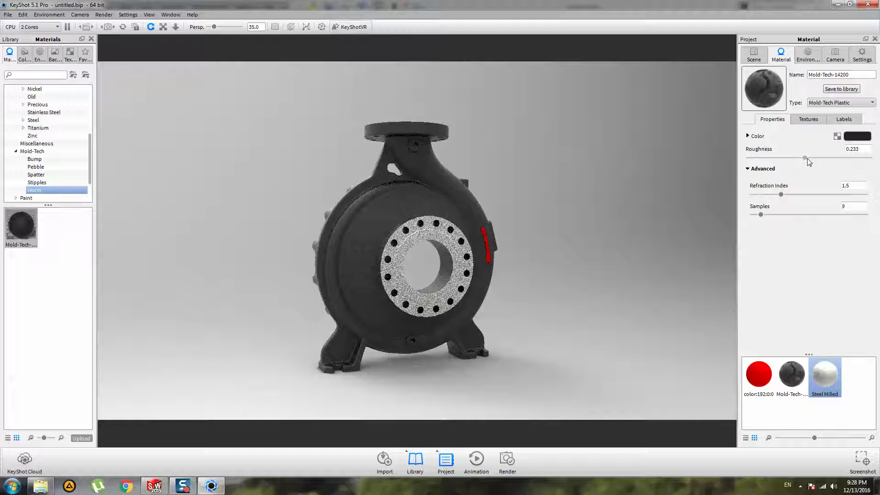
Set the casing body's Mold-Tech-14200 roughness to 0.363.
{"action": "left_click_drag", "start_coordinate": [811, 158], "coordinate": [836, 158]}
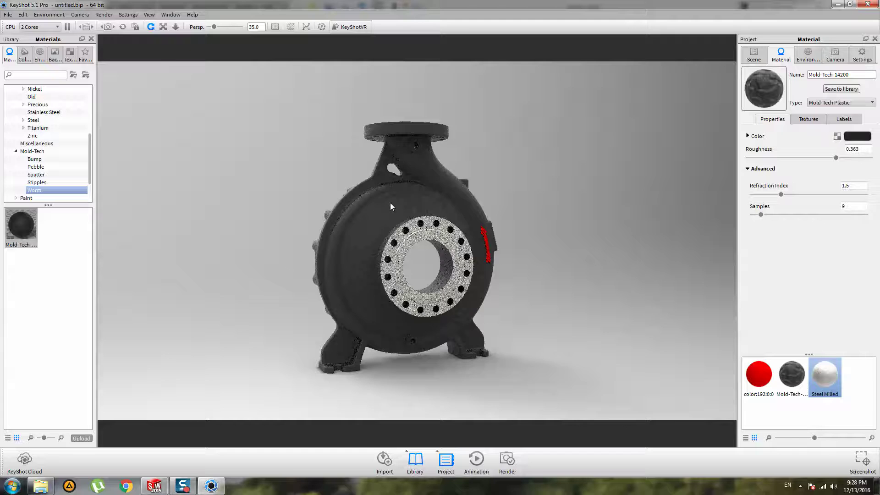
{"action": "scroll", "coordinate": [390, 204], "scroll_direction": "up", "scroll_amount": 5}
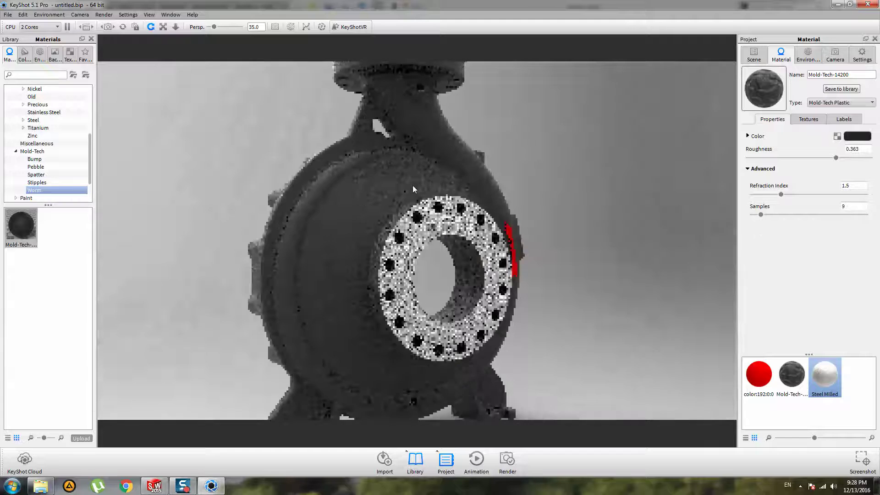
{"action": "scroll", "coordinate": [354, 226], "scroll_direction": "down", "scroll_amount": 5}
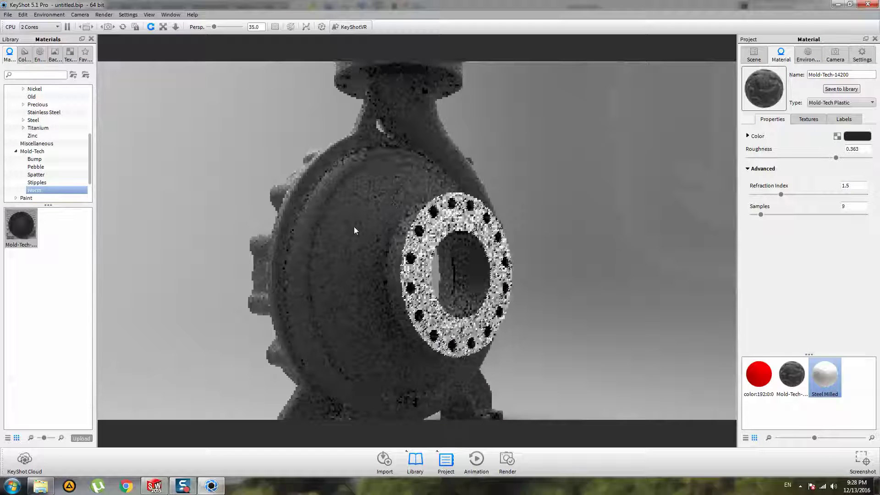
Raise the samples of the casing body's Mold-Tech-14200 material to 26.
{"action": "scroll", "coordinate": [353, 226], "scroll_direction": "up", "scroll_amount": 7}
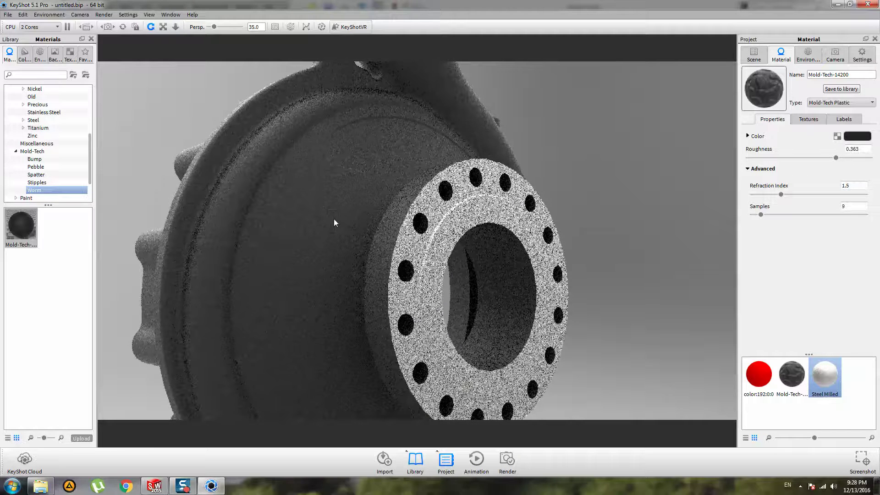
{"action": "scroll", "coordinate": [334, 220], "scroll_direction": "up", "scroll_amount": 3}
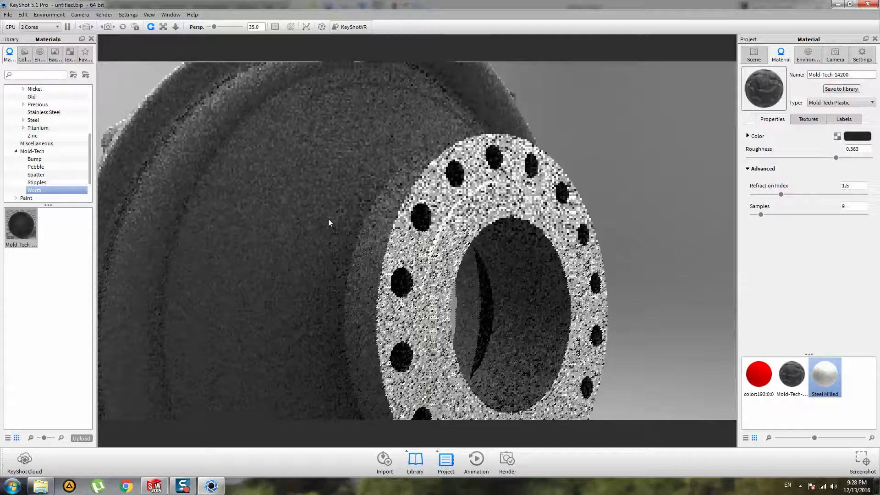
{"action": "left_click", "coordinate": [409, 196]}
{"action": "left_click_drag", "start_coordinate": [410, 196], "coordinate": [578, 200]}
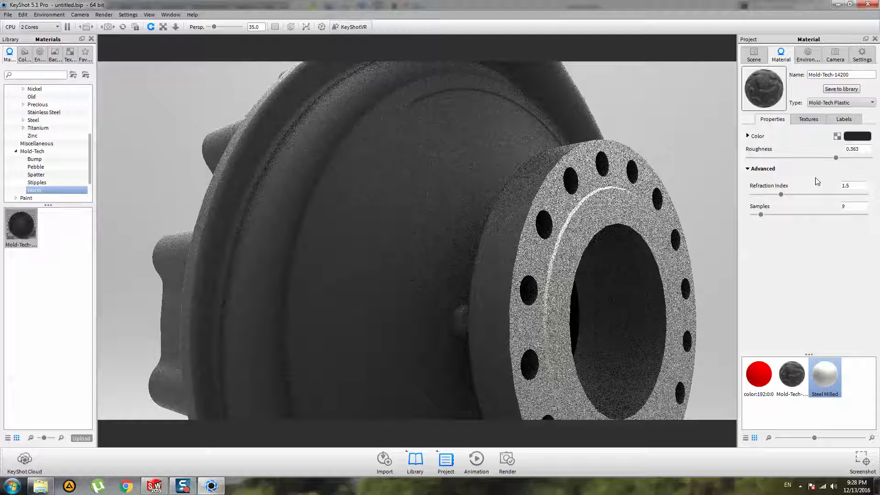
{"action": "left_click", "coordinate": [778, 215]}
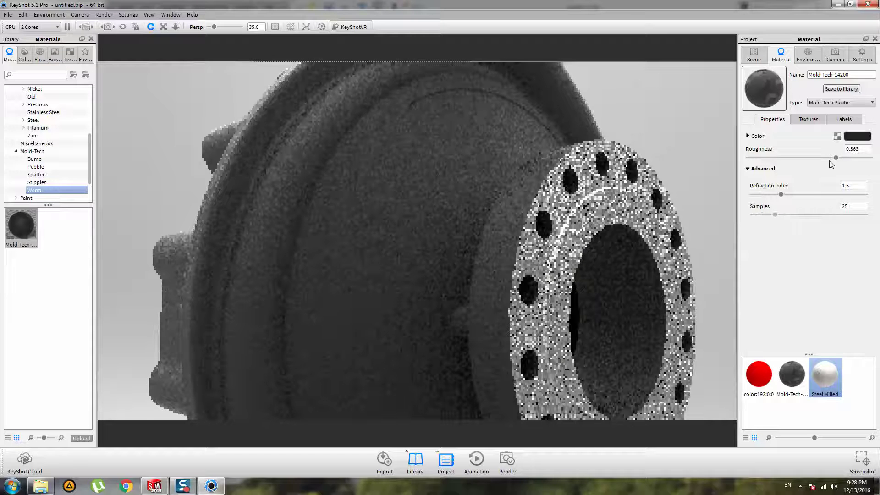
{"action": "left_click", "coordinate": [778, 215]}
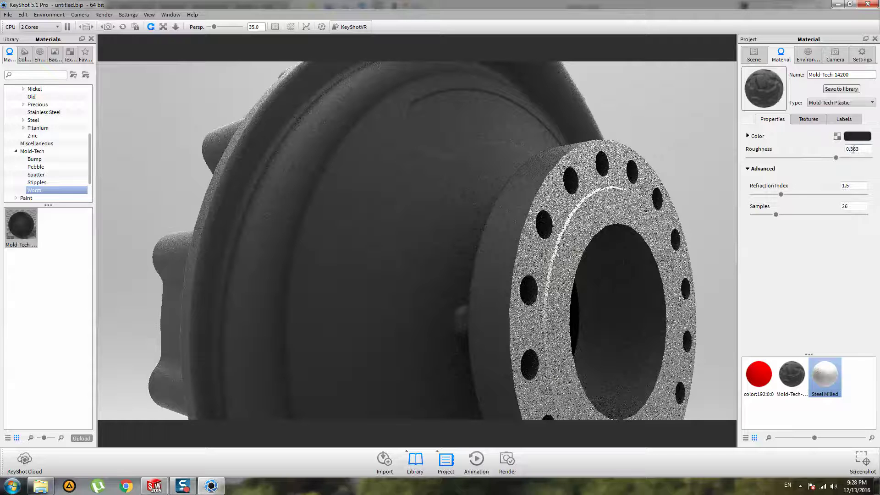
Compare roughness values of 0 and 1 on the casing body's Mold-Tech-14200 material and keep 1.
{"action": "type", "text": "0"}
{"action": "key", "text": "Return"}
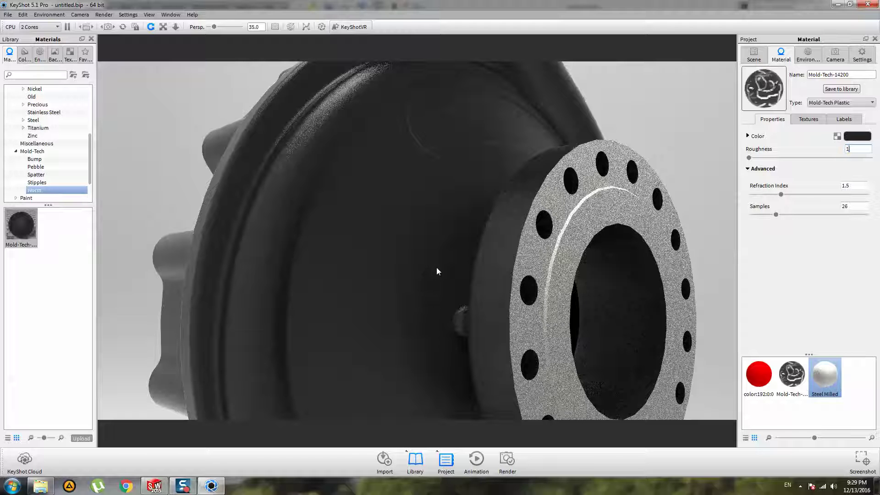
{"action": "key", "text": "Return"}
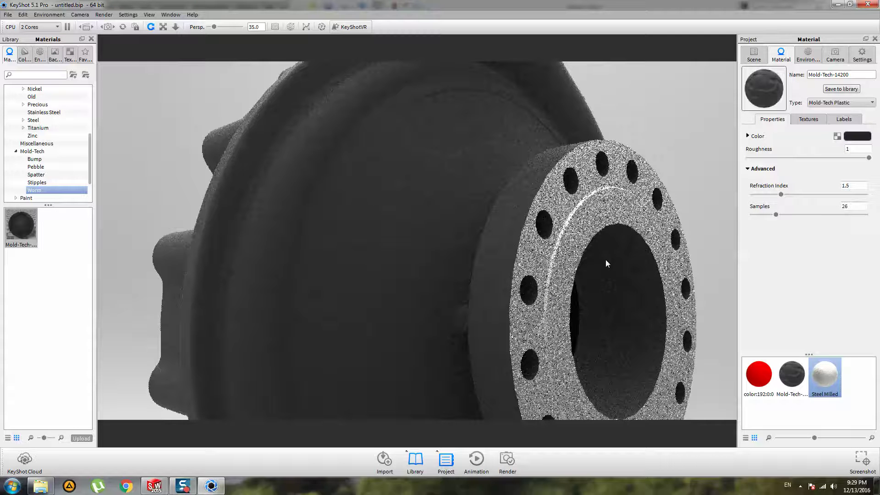
{"action": "scroll", "coordinate": [596, 258], "scroll_direction": "up", "scroll_amount": 3}
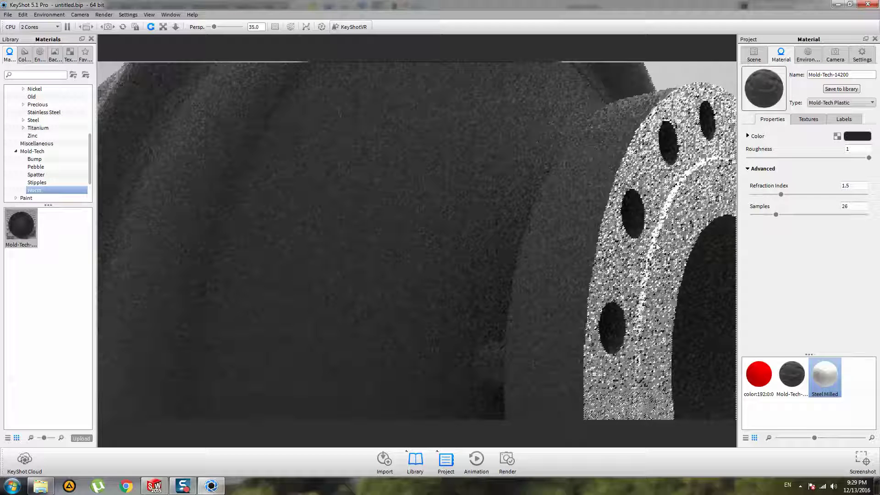
{"action": "scroll", "coordinate": [656, 247], "scroll_direction": "down", "scroll_amount": 3}
Open the colour of the casing body's Mold-Tech-14200 material and change it to a muted red.
{"action": "left_click", "coordinate": [857, 136]}
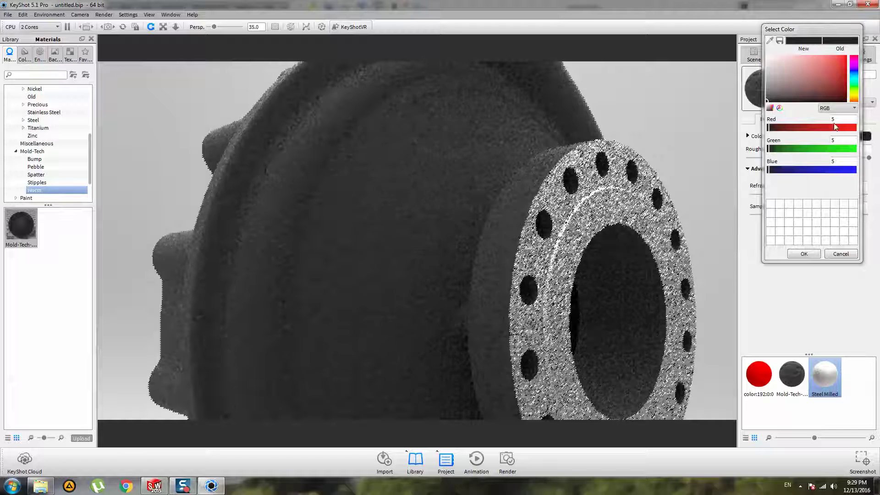
{"action": "left_click", "coordinate": [854, 75]}
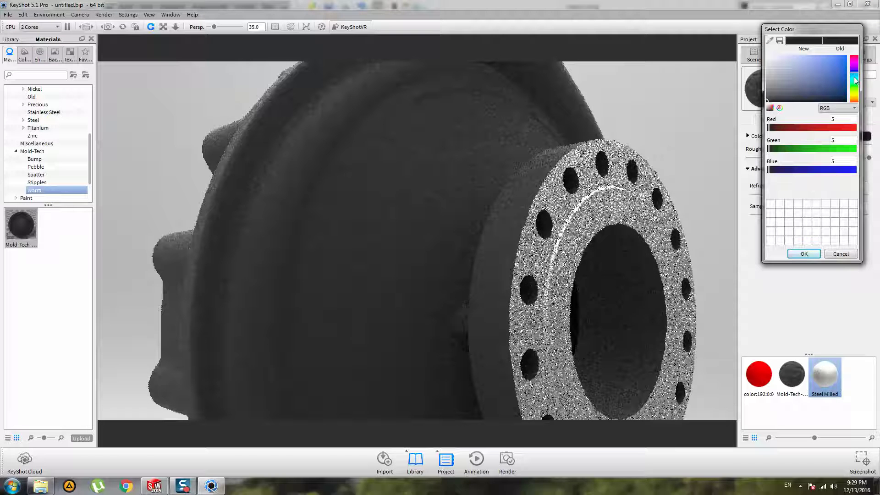
{"action": "left_click", "coordinate": [856, 80]}
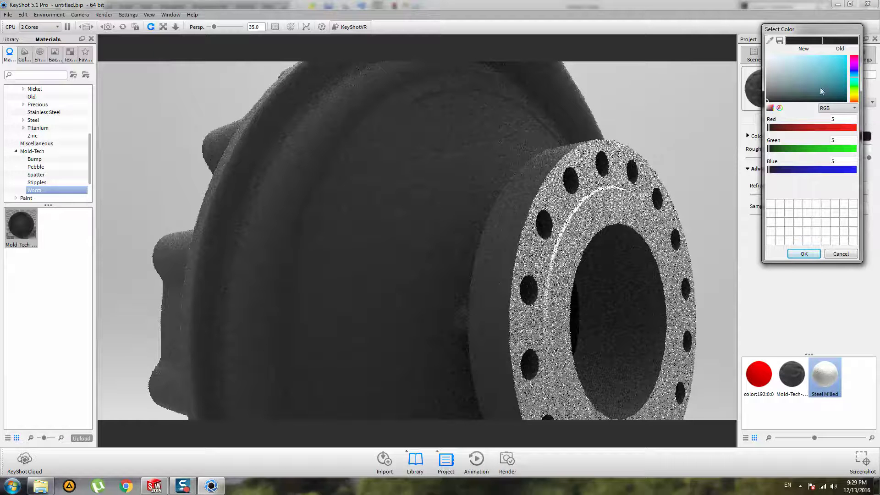
{"action": "left_click_drag", "start_coordinate": [775, 127], "coordinate": [806, 128]}
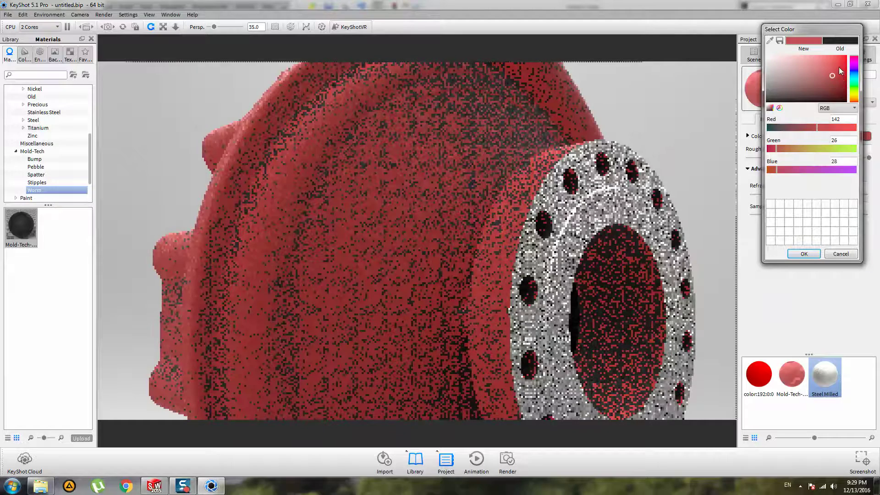
Try teal, purple, blue and green hues for the casing body's colour.
{"action": "left_click", "coordinate": [854, 83]}
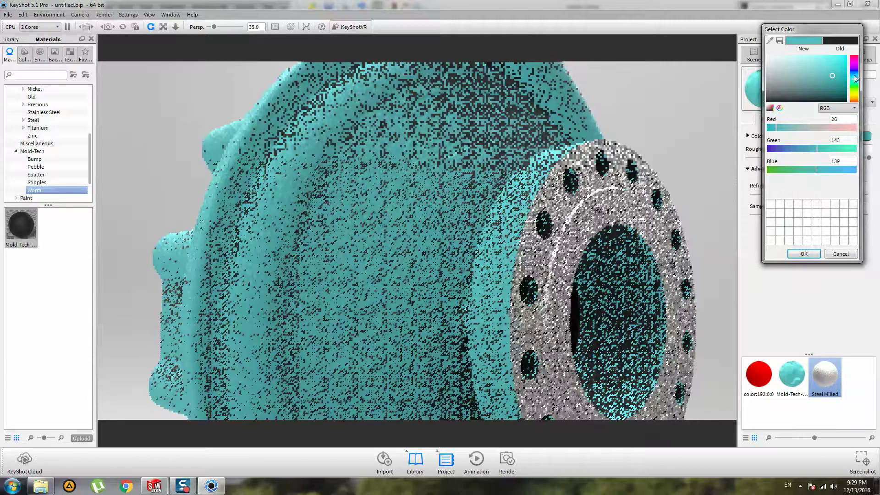
{"action": "left_click", "coordinate": [855, 74]}
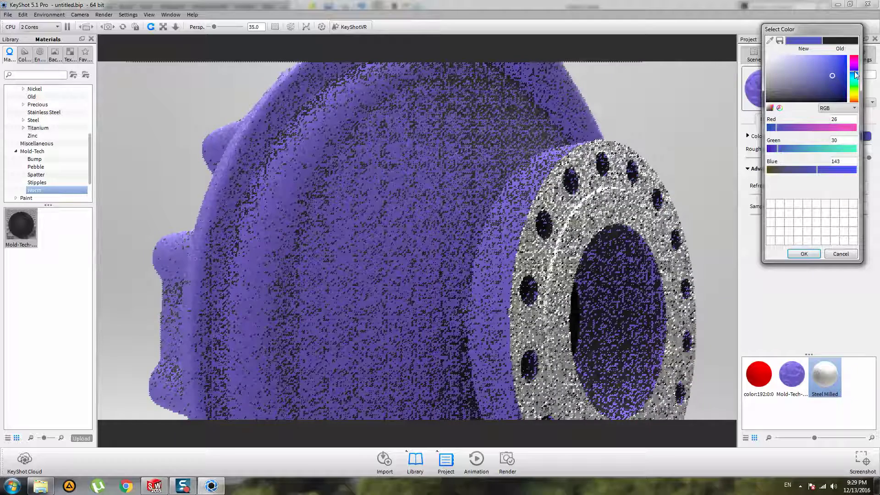
{"action": "left_click", "coordinate": [855, 81]}
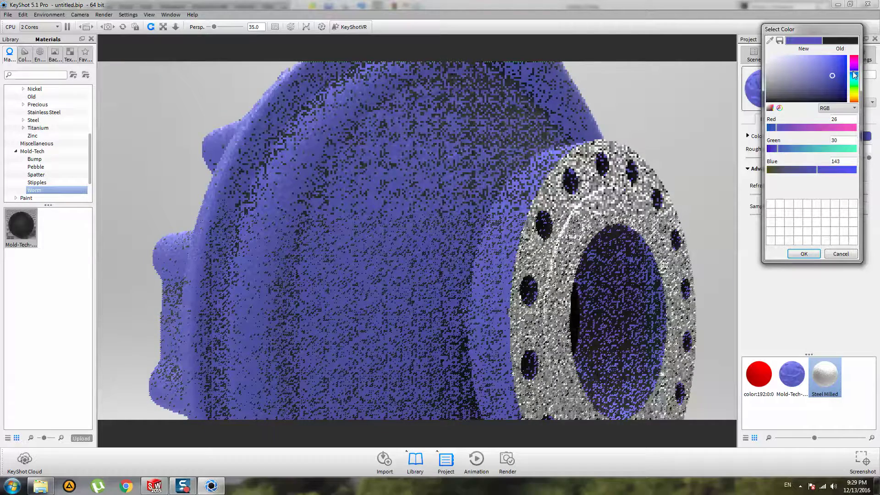
{"action": "left_click", "coordinate": [855, 79]}
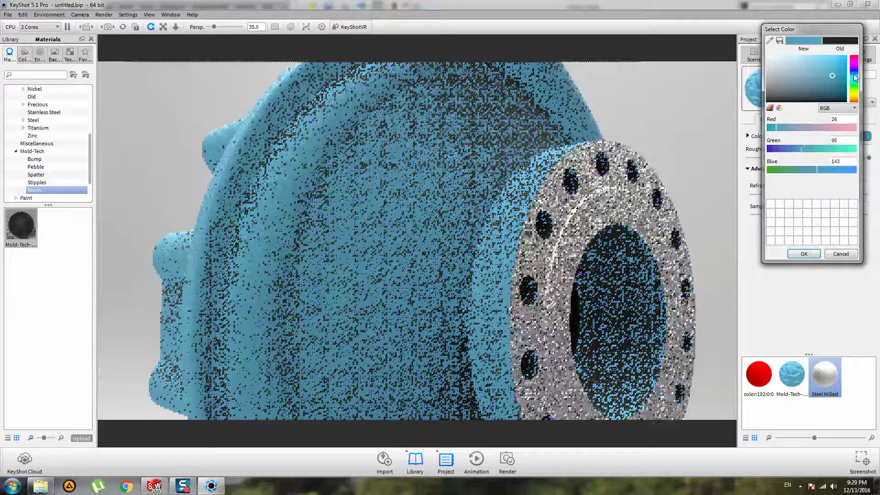
{"action": "left_click", "coordinate": [855, 78]}
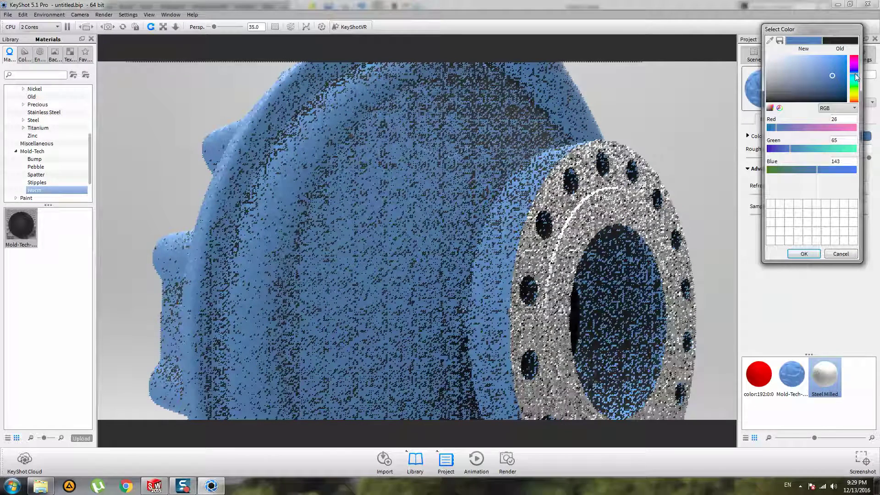
{"action": "left_click", "coordinate": [855, 105]}
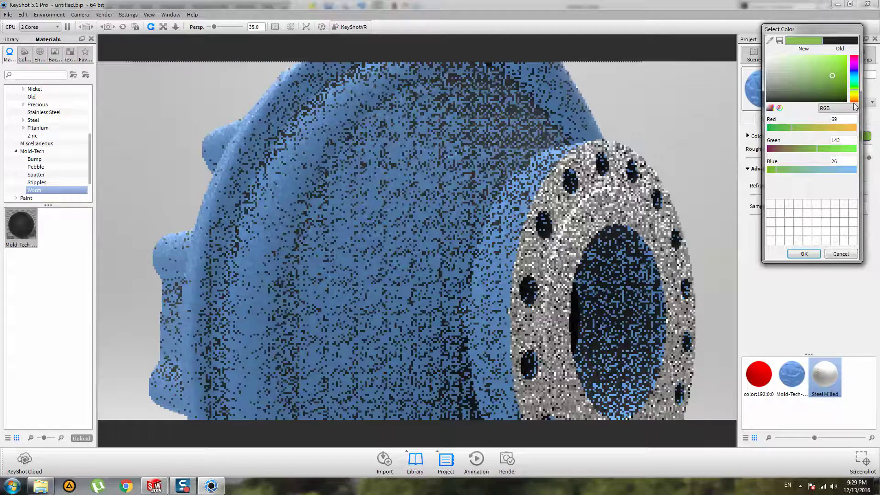
Set the casing body's material colour to a bright red with RGB values 220, 1, 1 and accept it.
{"action": "left_click", "coordinate": [855, 106]}
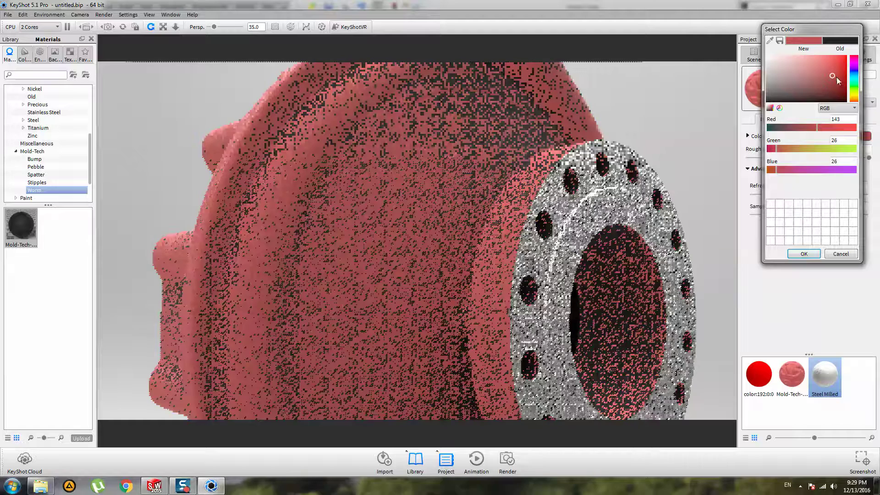
{"action": "left_click", "coordinate": [834, 75]}
{"action": "left_click", "coordinate": [848, 56]}
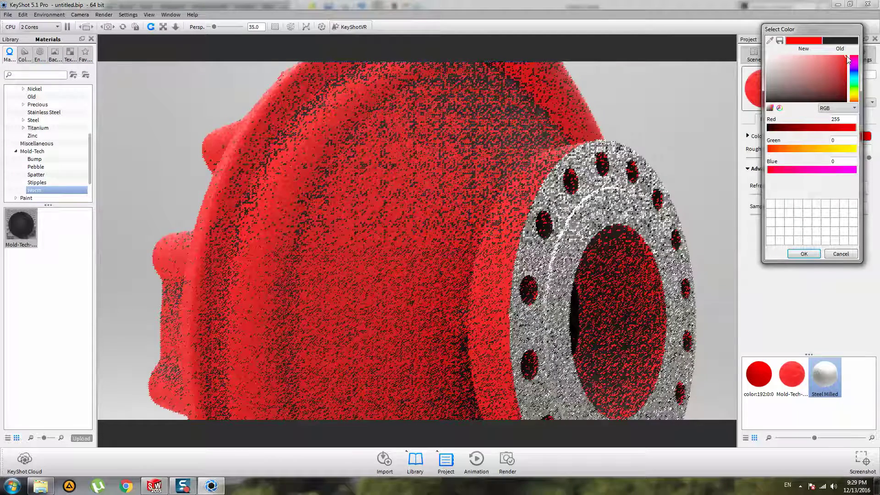
{"action": "left_click_drag", "start_coordinate": [847, 65], "coordinate": [847, 66]}
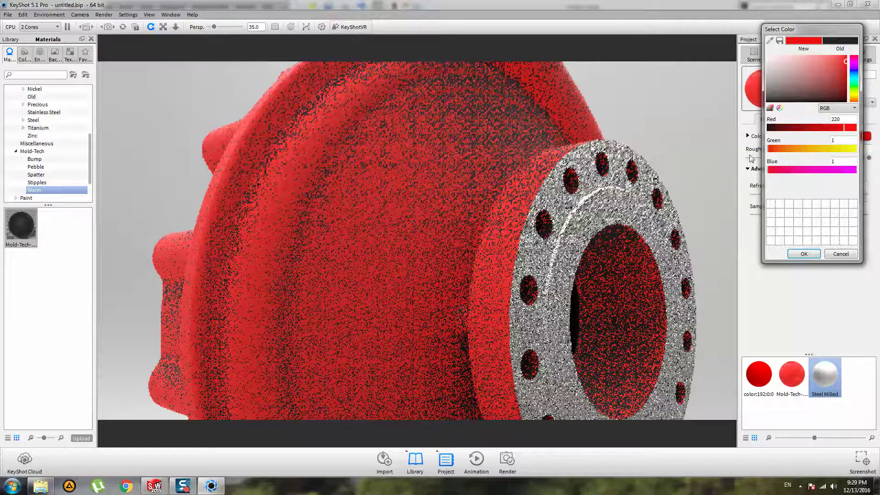
{"action": "left_click", "coordinate": [804, 253]}
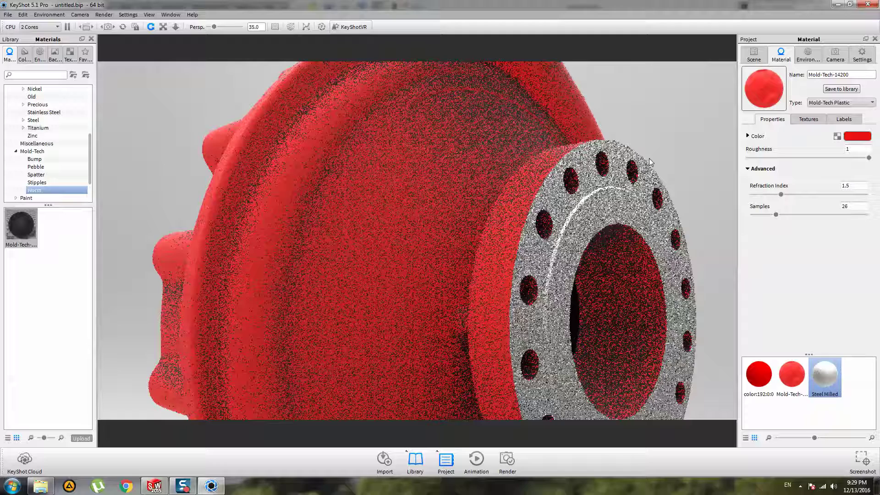
Find the Matte category of the Paint materials in the material library.
{"action": "scroll", "coordinate": [595, 157], "scroll_direction": "up", "scroll_amount": 5}
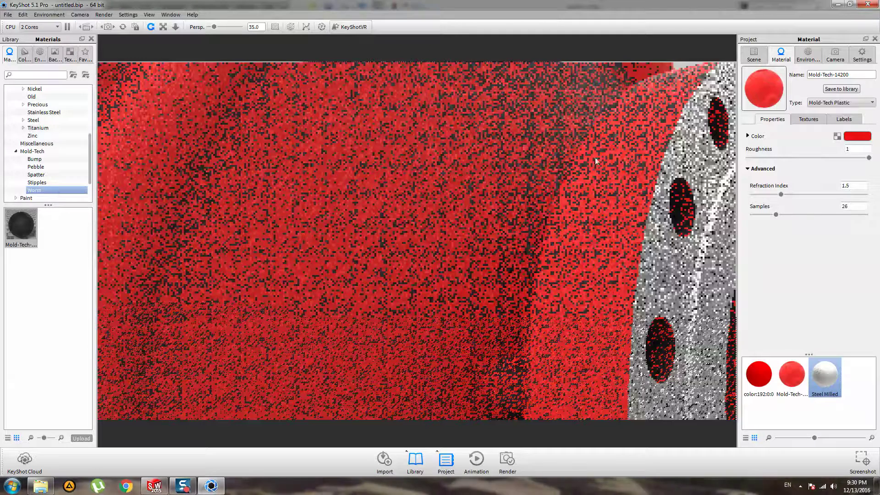
{"action": "scroll", "coordinate": [595, 158], "scroll_direction": "down", "scroll_amount": 5}
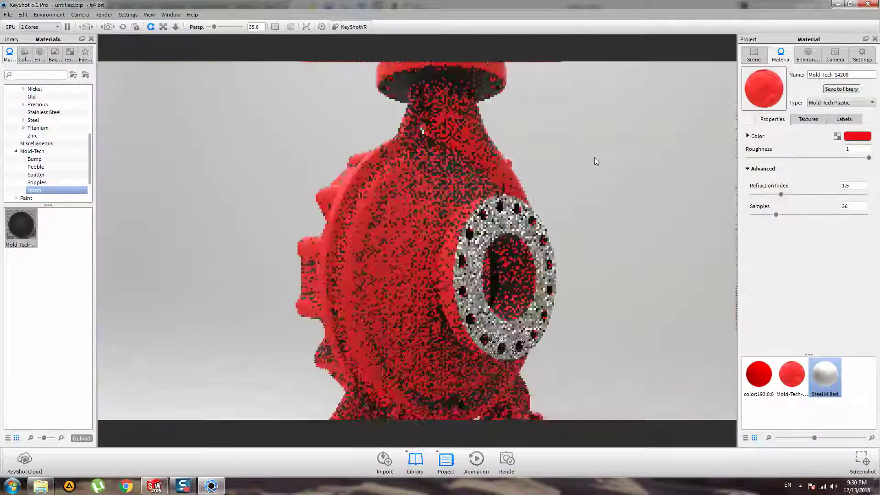
{"action": "left_click_drag", "start_coordinate": [543, 206], "coordinate": [436, 210]}
{"action": "scroll", "coordinate": [523, 269], "scroll_direction": "up", "scroll_amount": 3}
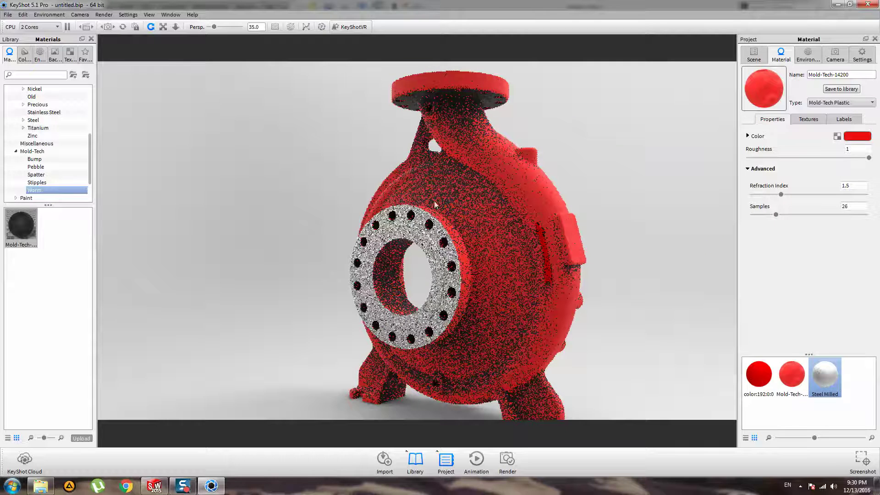
{"action": "left_click", "coordinate": [16, 151]}
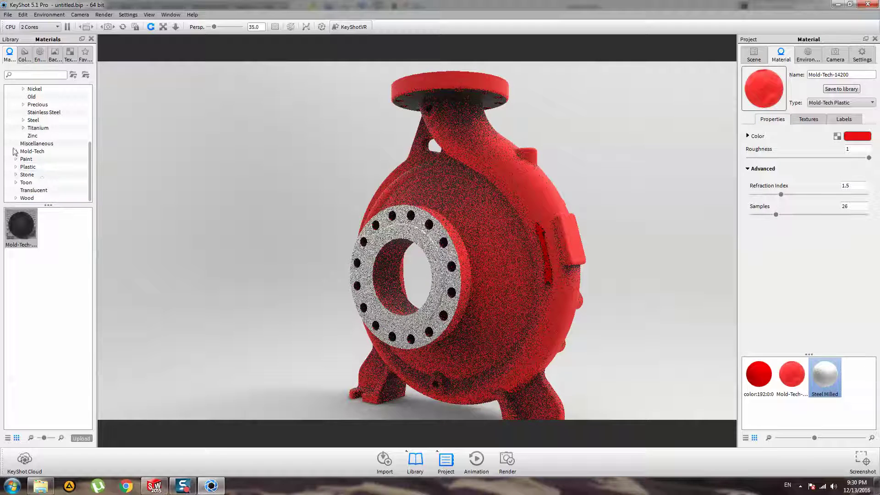
{"action": "left_click", "coordinate": [23, 89]}
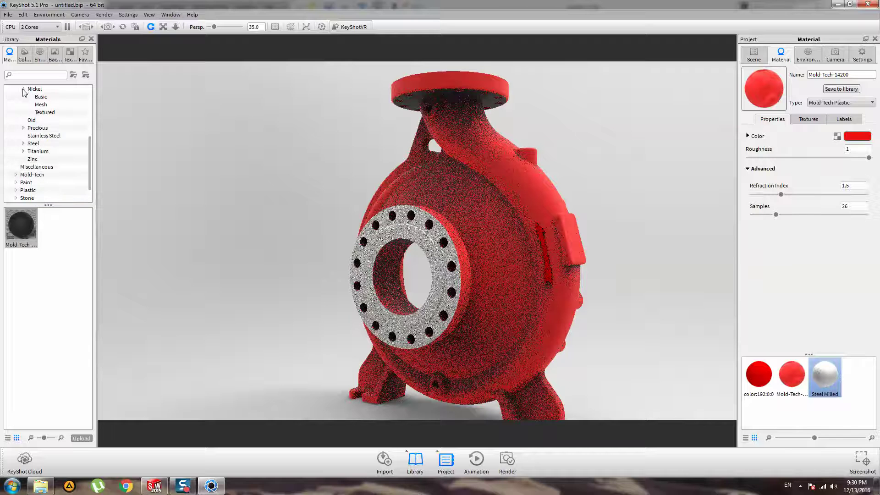
{"action": "left_click_drag", "start_coordinate": [90, 145], "coordinate": [89, 149]}
{"action": "scroll", "coordinate": [91, 152], "scroll_direction": "down", "scroll_amount": 1}
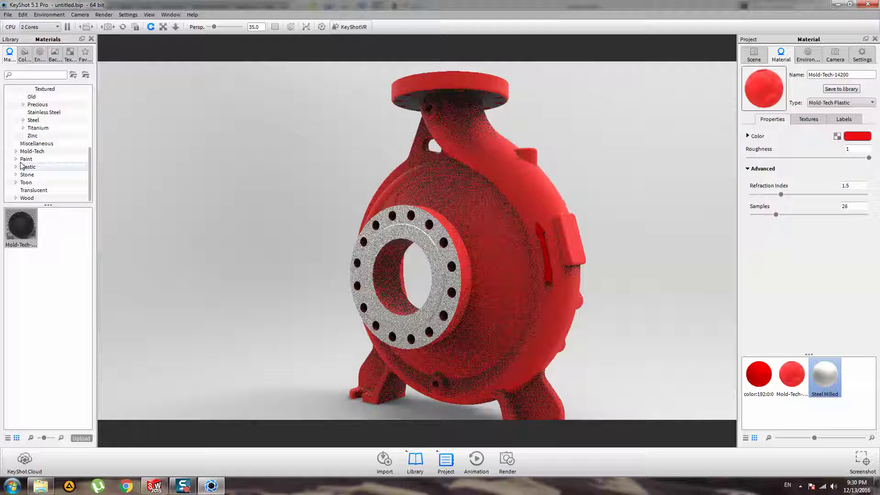
{"action": "double_click", "coordinate": [27, 159]}
{"action": "left_click", "coordinate": [33, 176]}
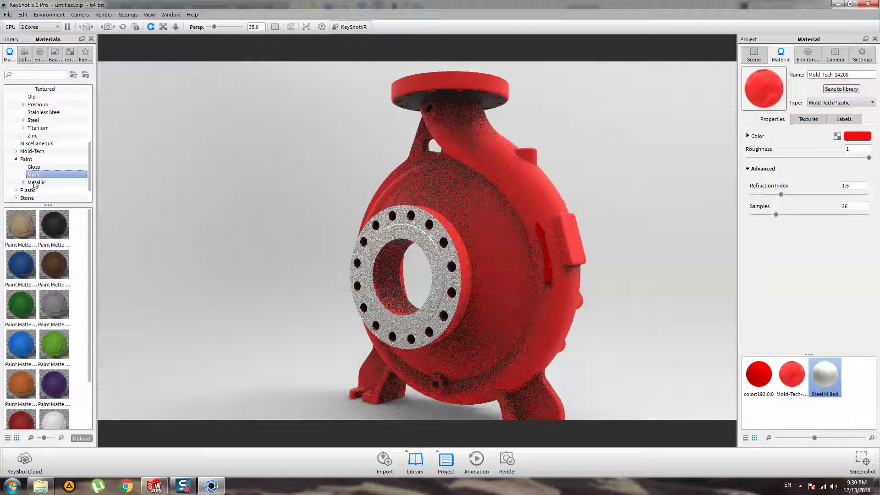
Apply the Paint Matte Yellow material to the raised direction arrow on the side of the casing.
{"action": "scroll", "coordinate": [41, 339], "scroll_direction": "down", "scroll_amount": 3}
{"action": "mouse_move", "coordinate": [21, 406]}
{"action": "left_mouse_down"}
{"action": "mouse_move", "coordinate": [18, 415]}
{"action": "mouse_move", "coordinate": [516, 309]}
{"action": "mouse_move", "coordinate": [545, 239]}
{"action": "mouse_move", "coordinate": [273, 378]}
{"action": "mouse_move", "coordinate": [27, 422]}
{"action": "left_mouse_up"}
{"action": "mouse_move", "coordinate": [21, 215]}
{"action": "left_mouse_down"}
{"action": "mouse_move", "coordinate": [28, 224]}
{"action": "mouse_move", "coordinate": [534, 279]}
{"action": "mouse_move", "coordinate": [544, 249]}
{"action": "mouse_move", "coordinate": [11, 252]}
{"action": "mouse_move", "coordinate": [9, 218]}
{"action": "mouse_move", "coordinate": [140, 233]}
{"action": "mouse_move", "coordinate": [541, 238]}
{"action": "mouse_move", "coordinate": [9, 243]}
{"action": "mouse_move", "coordinate": [58, 226]}
{"action": "left_mouse_up"}
{"action": "scroll", "coordinate": [91, 335], "scroll_direction": "up", "scroll_amount": 4}
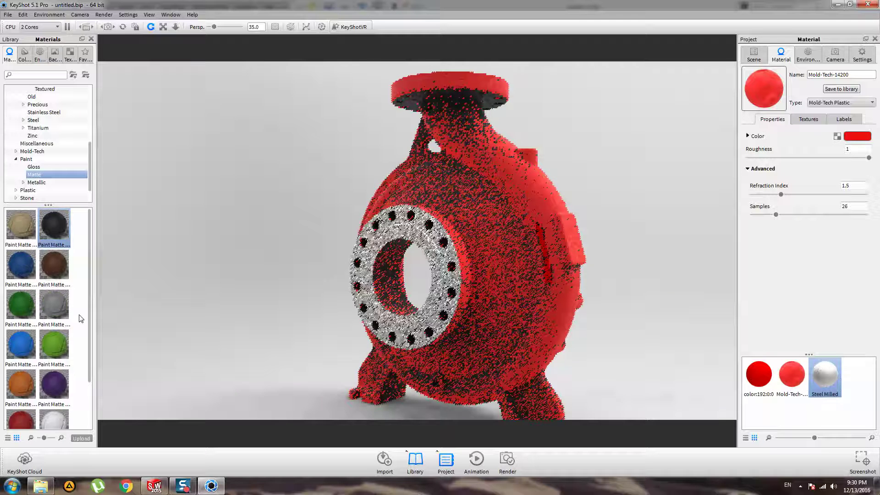
{"action": "scroll", "coordinate": [56, 321], "scroll_direction": "down", "scroll_amount": 2}
{"action": "mouse_move", "coordinate": [57, 372]}
{"action": "left_mouse_down"}
{"action": "mouse_move", "coordinate": [562, 240]}
{"action": "mouse_move", "coordinate": [60, 387]}
{"action": "mouse_move", "coordinate": [498, 298]}
{"action": "mouse_move", "coordinate": [544, 249]}
{"action": "left_mouse_up"}
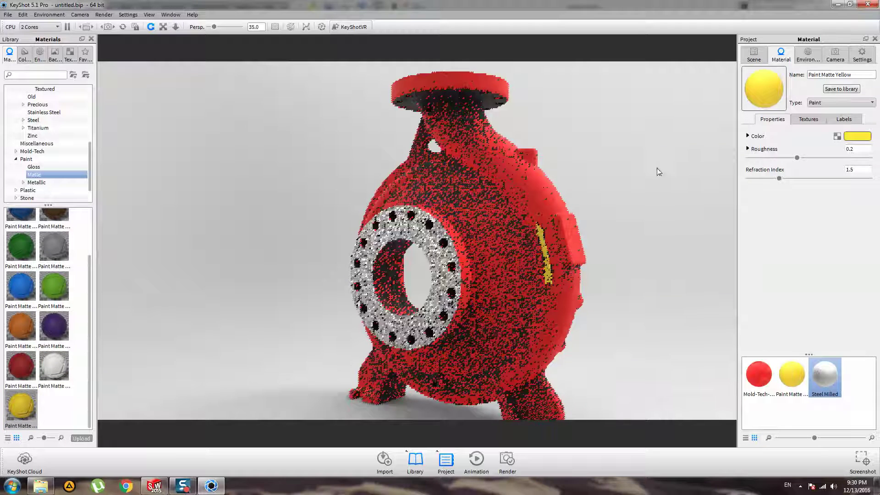
Set up a still-image render of the red casing with the 1920 x 1077 resolution preset.
{"action": "scroll", "coordinate": [640, 177], "scroll_direction": "up", "scroll_amount": 4}
{"action": "scroll", "coordinate": [626, 174], "scroll_direction": "down", "scroll_amount": 5}
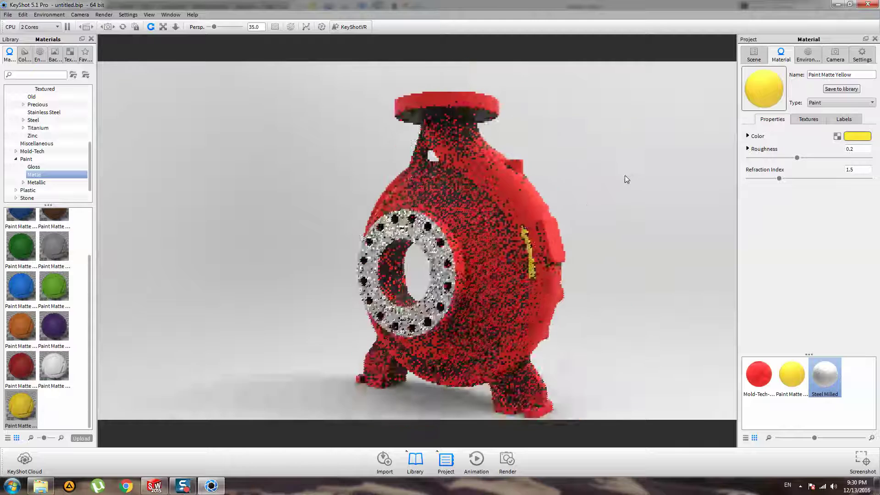
{"action": "left_click_drag", "start_coordinate": [625, 175], "coordinate": [578, 209]}
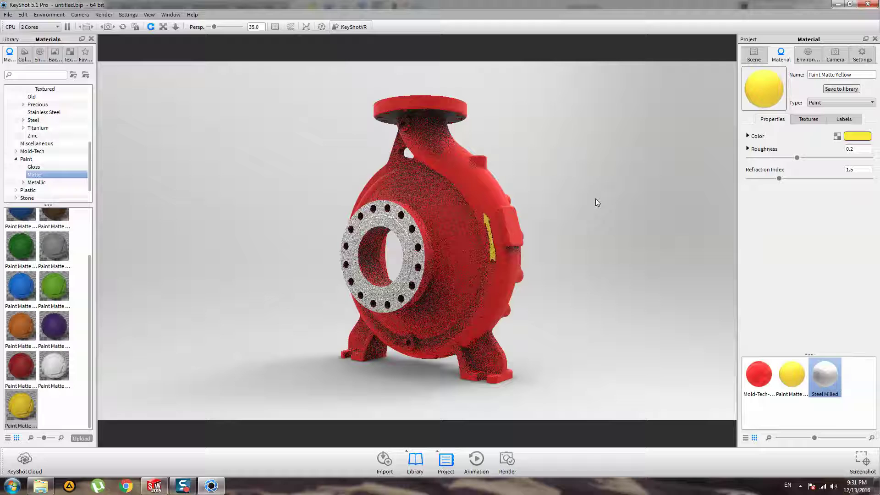
{"action": "scroll", "coordinate": [596, 194], "scroll_direction": "up", "scroll_amount": 1}
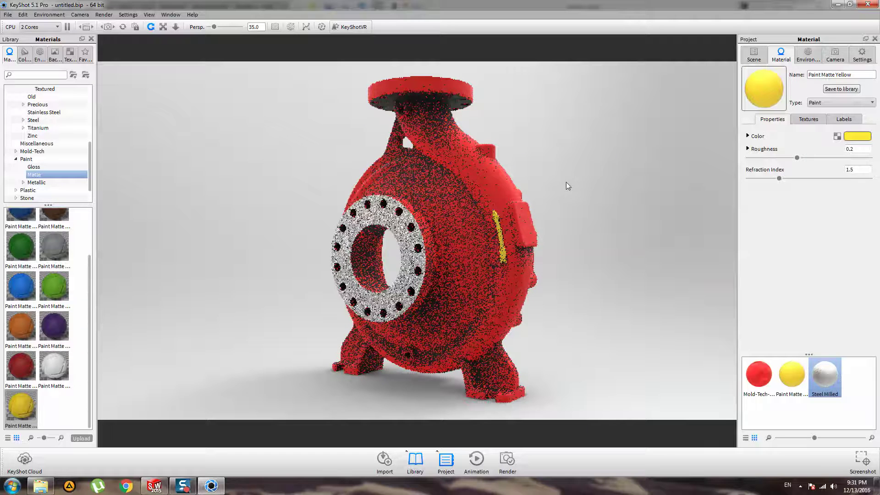
{"action": "left_click", "coordinate": [103, 14]}
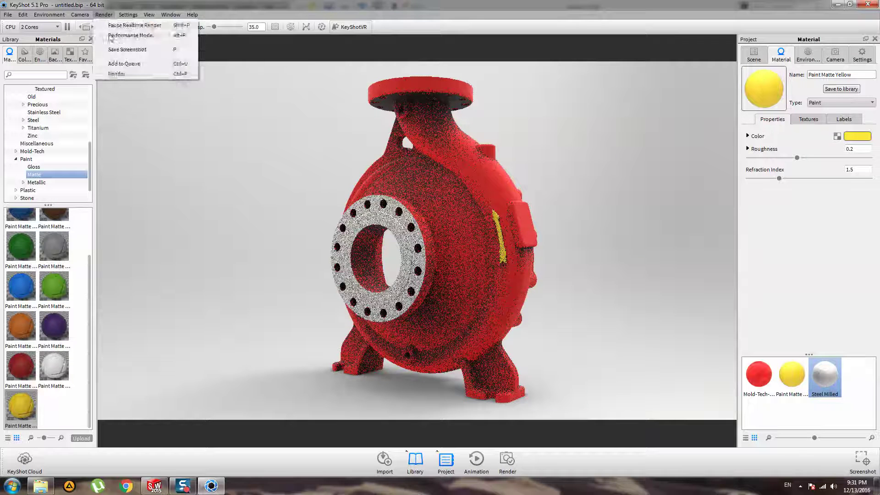
{"action": "left_click", "coordinate": [110, 74]}
{"action": "left_click", "coordinate": [293, 149]}
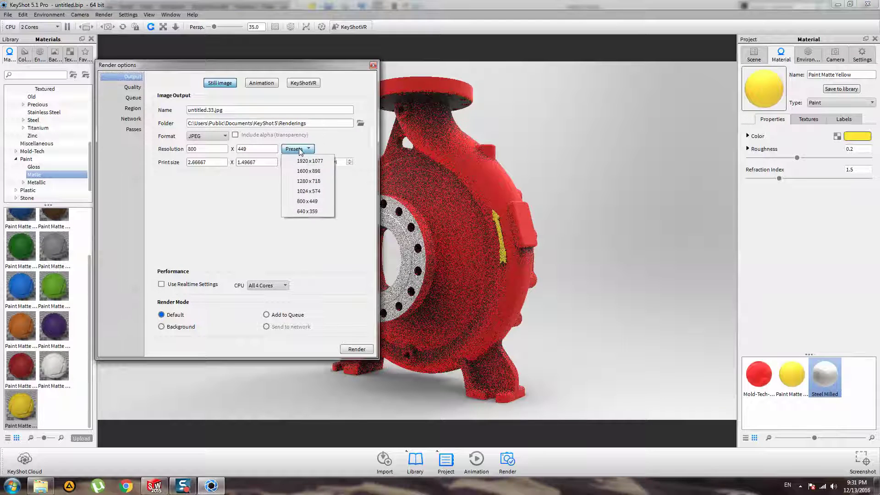
{"action": "left_click", "coordinate": [303, 191]}
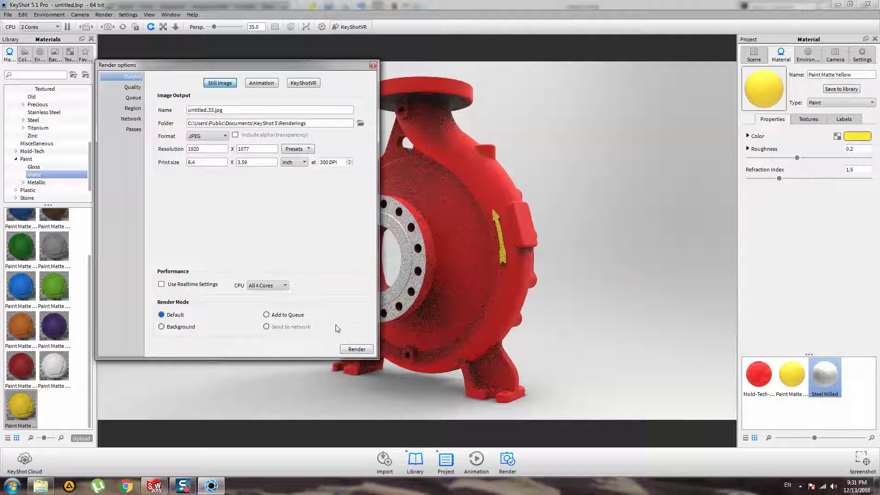
Render the red casing, accept the finished image to save it and close the render options.
{"action": "left_click", "coordinate": [356, 349]}
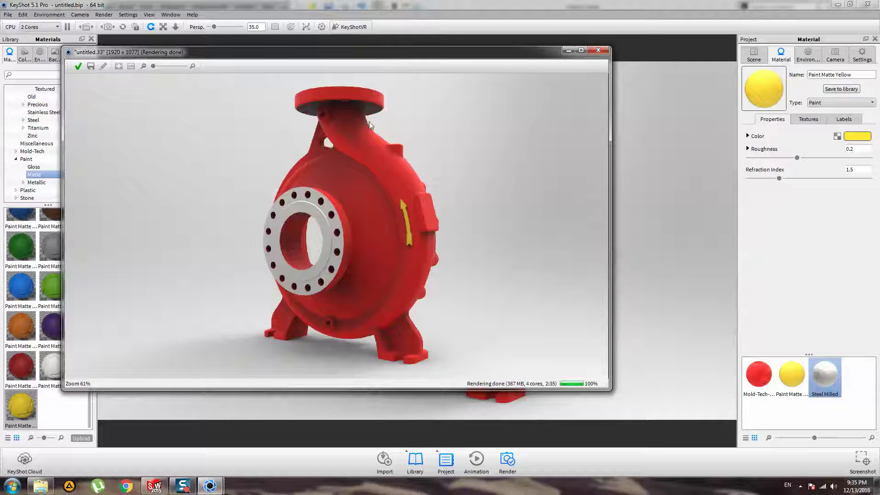
{"action": "left_click", "coordinate": [78, 67]}
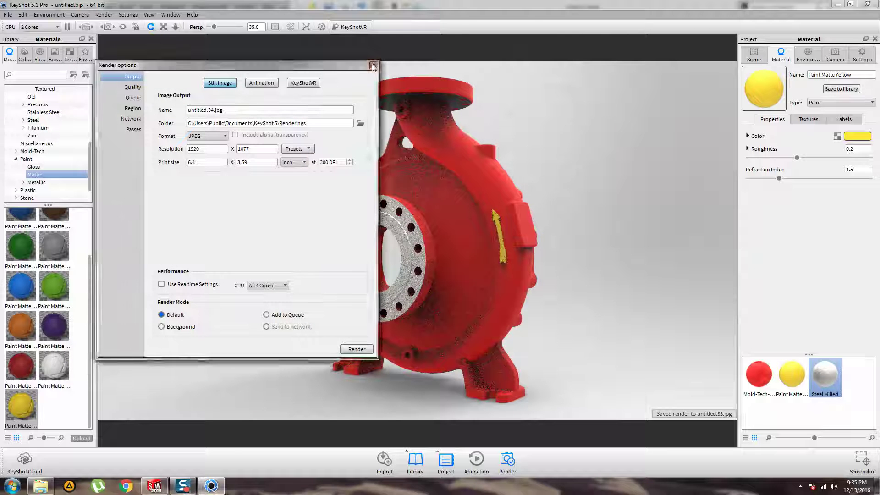
{"action": "left_click", "coordinate": [373, 65]}
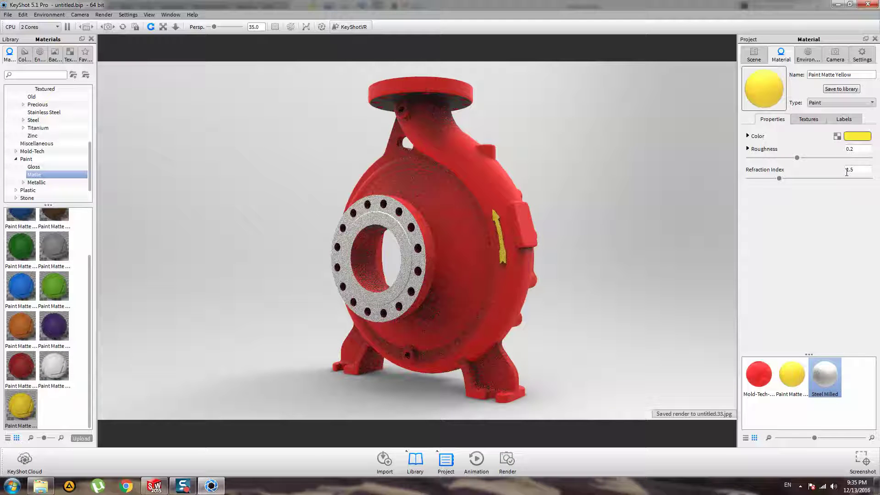
Set the Mold-Tech-14200 body material's roughness to 0.5 and its samples to 1.
{"action": "left_click", "coordinate": [761, 370]}
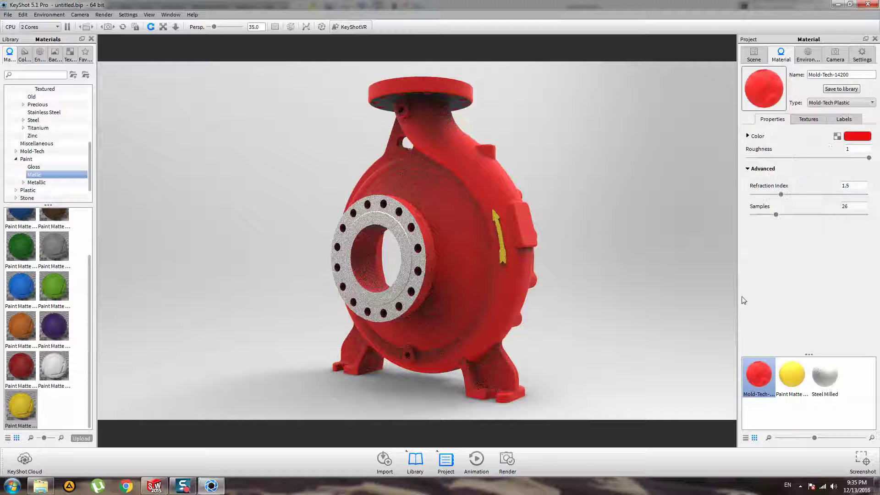
{"action": "double_click", "coordinate": [851, 148]}
{"action": "type", "text": "0.5"}
{"action": "key", "text": "Return"}
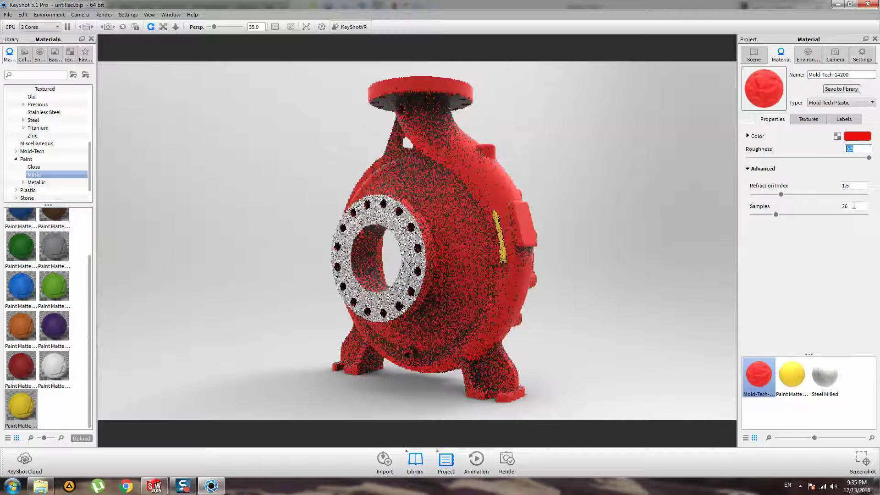
{"action": "double_click", "coordinate": [846, 206]}
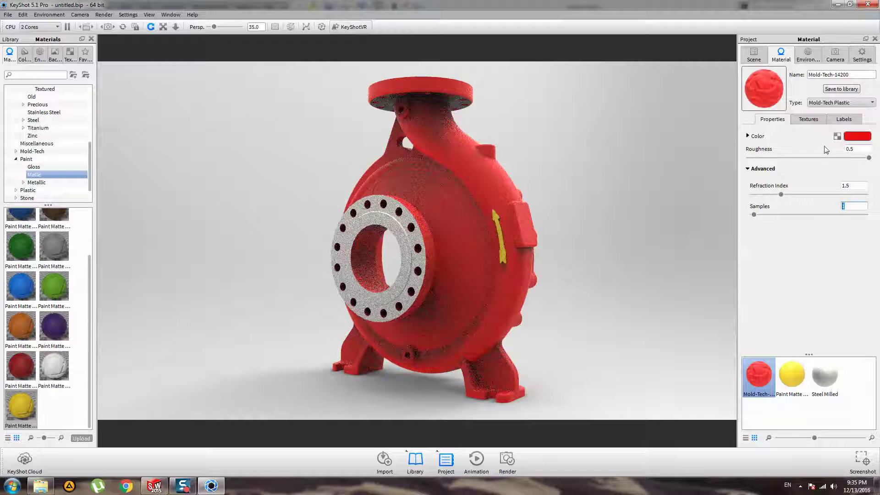
Change the casing body's material colour to blue with RGB values 5, 26, 145 and accept it.
{"action": "left_click", "coordinate": [861, 136]}
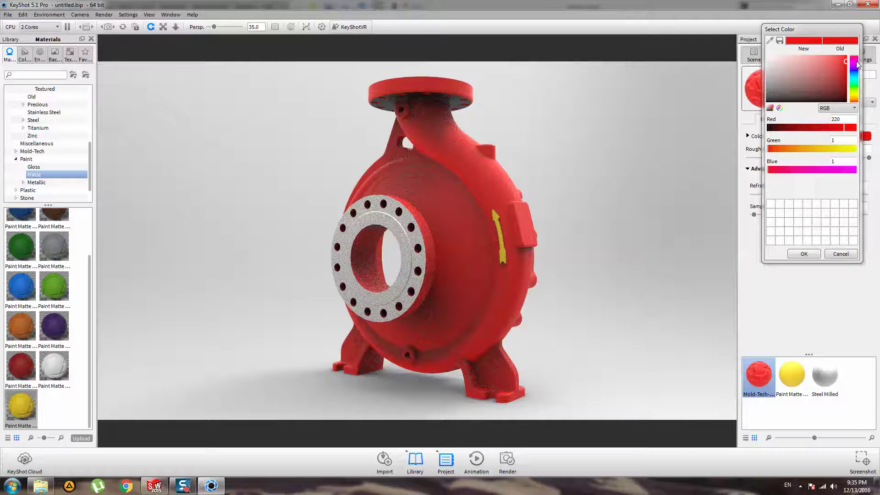
{"action": "left_click_drag", "start_coordinate": [859, 64], "coordinate": [854, 80]}
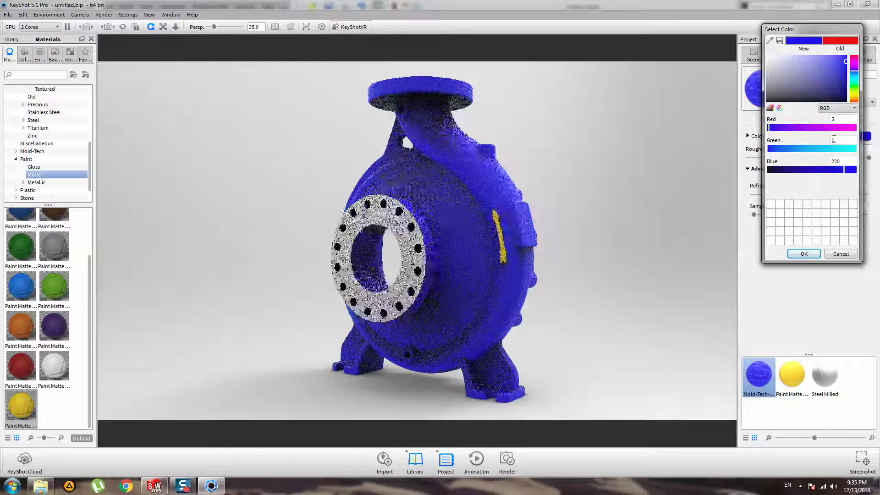
{"action": "left_click_drag", "start_coordinate": [835, 150], "coordinate": [778, 152]}
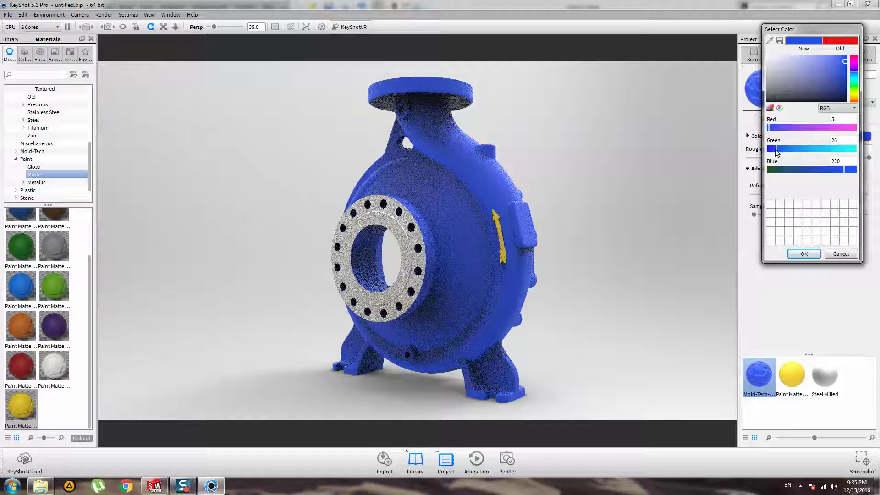
{"action": "left_click_drag", "start_coordinate": [852, 171], "coordinate": [855, 172]}
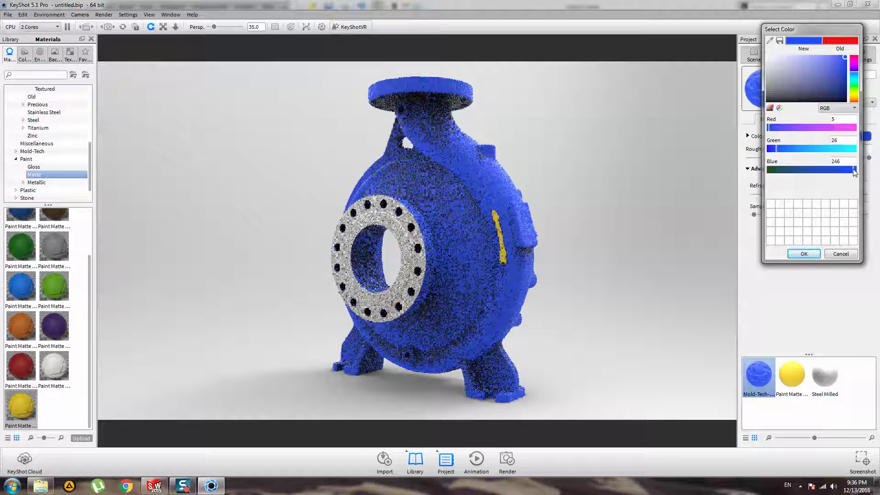
{"action": "left_click_drag", "start_coordinate": [831, 173], "coordinate": [820, 173]}
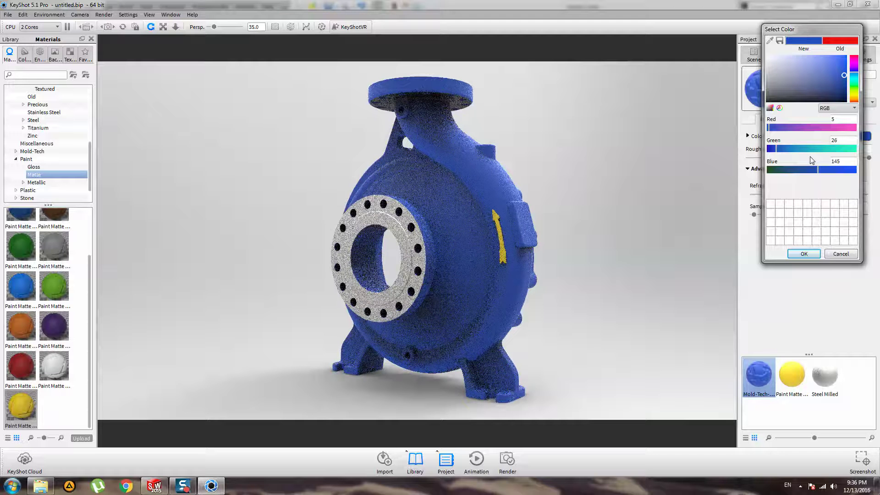
{"action": "left_click", "coordinate": [803, 255]}
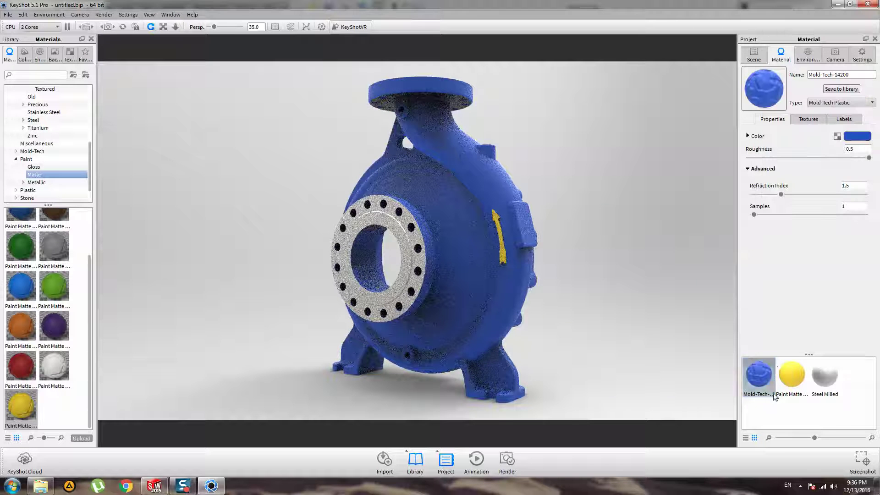
Apply the Paint Matte Red material to the raised direction arrow on the side of the casing.
{"action": "mouse_move", "coordinate": [21, 365]}
{"action": "left_mouse_down"}
{"action": "mouse_move", "coordinate": [395, 285]}
{"action": "mouse_move", "coordinate": [482, 216]}
{"action": "mouse_move", "coordinate": [499, 227]}
{"action": "left_mouse_up"}
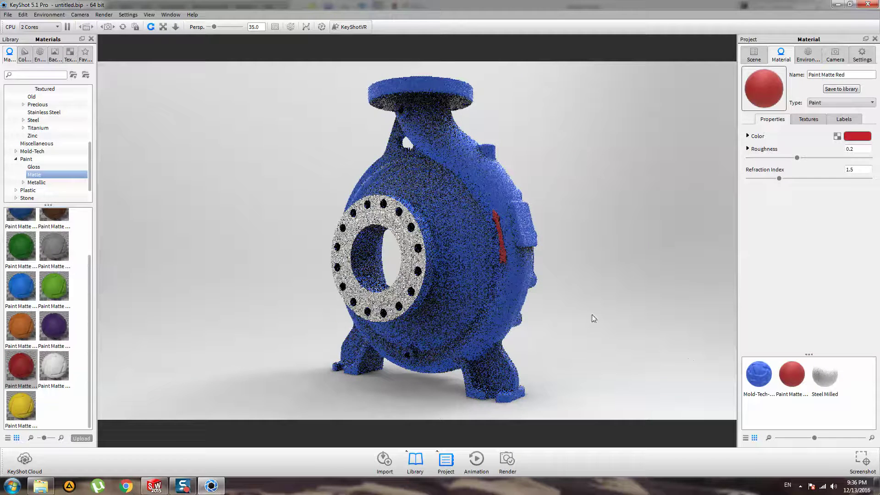
{"action": "left_click_drag", "start_coordinate": [550, 281], "coordinate": [443, 299]}
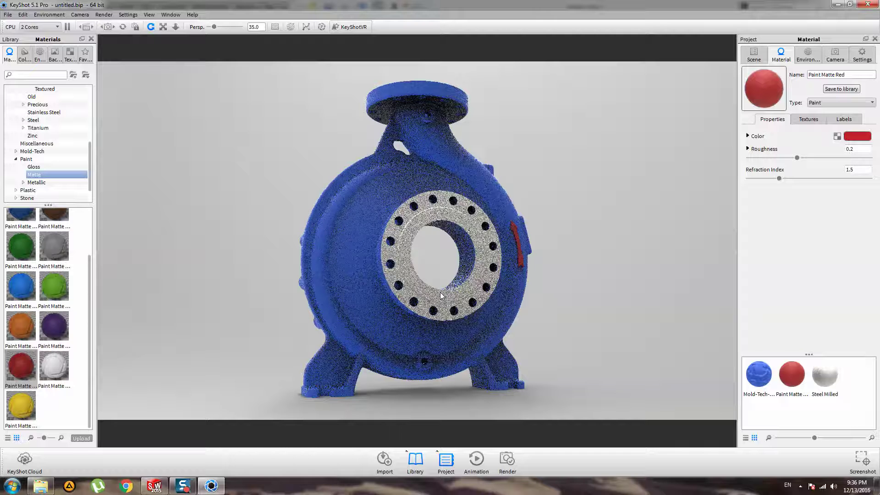
{"action": "left_click", "coordinate": [762, 378]}
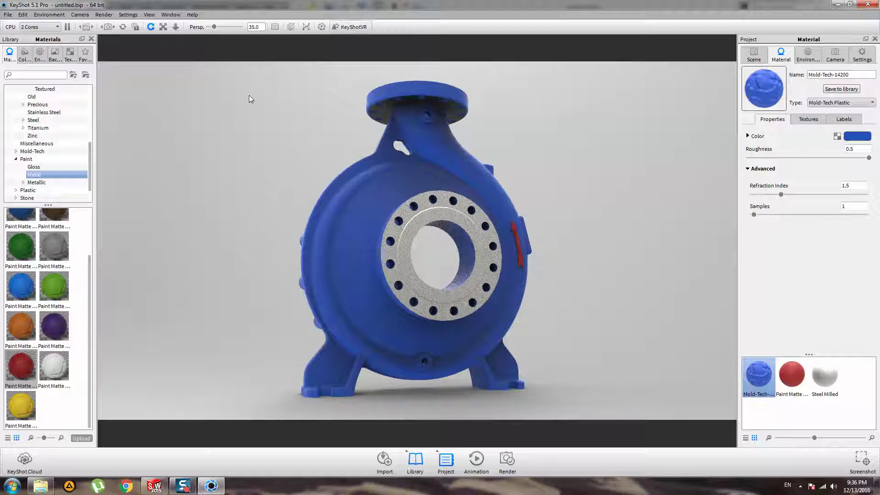
Render the blue casing as a 1920 x 1077 JPEG still showing the round drilled flange, save it and close the render options.
{"action": "left_click", "coordinate": [104, 14]}
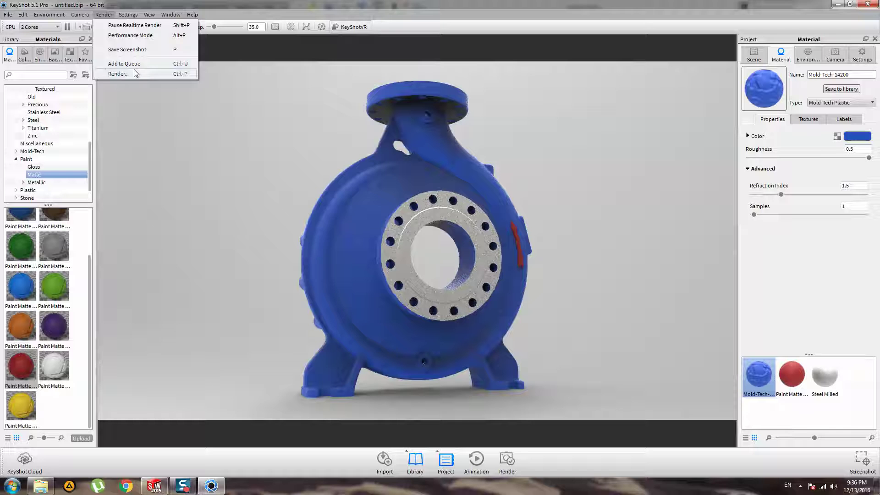
{"action": "left_click", "coordinate": [136, 75]}
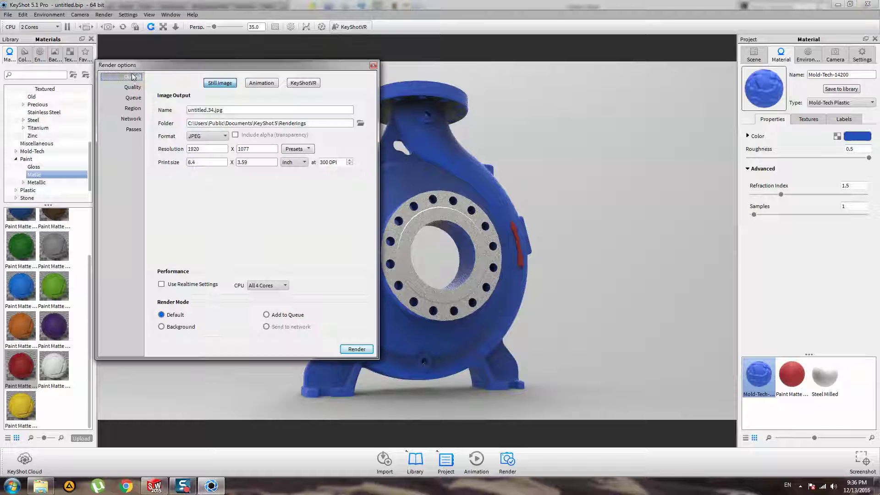
{"action": "left_click", "coordinate": [356, 349]}
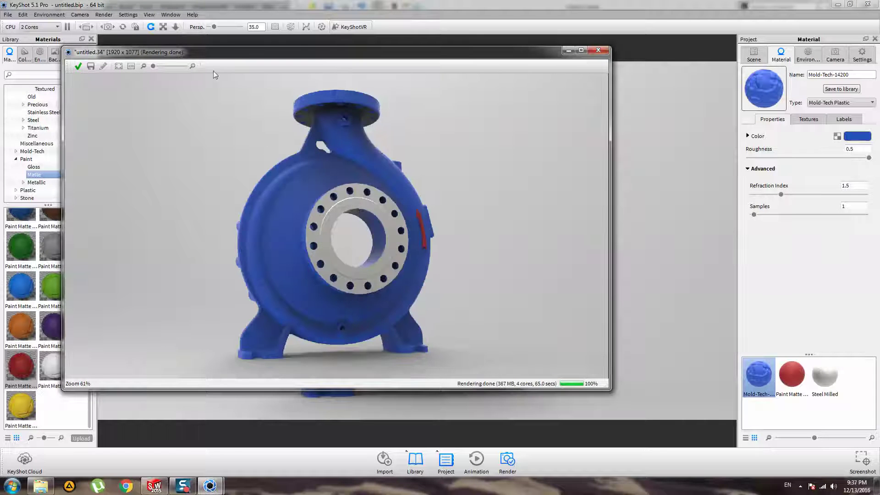
{"action": "left_click", "coordinate": [78, 67]}
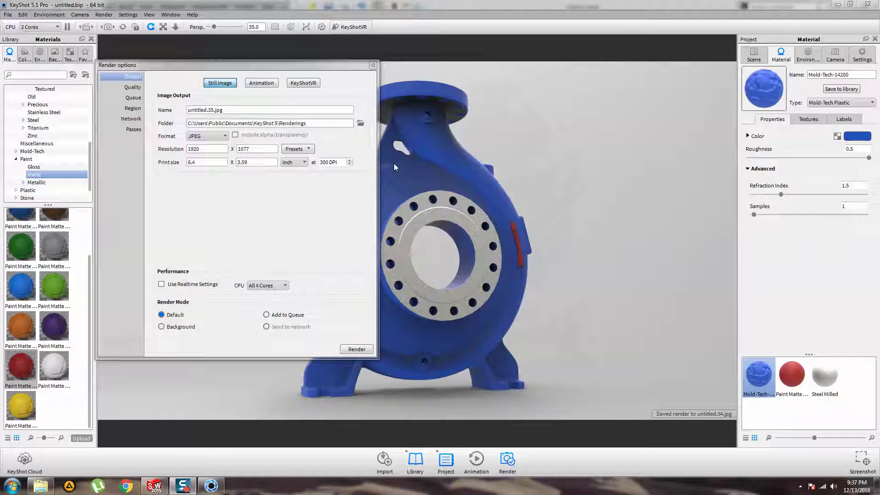
{"action": "left_click", "coordinate": [373, 67]}
Change the casing body's material colour to orange with RGB values 145, 28, 5 and accept it.
{"action": "left_click_drag", "start_coordinate": [546, 167], "coordinate": [510, 246]}
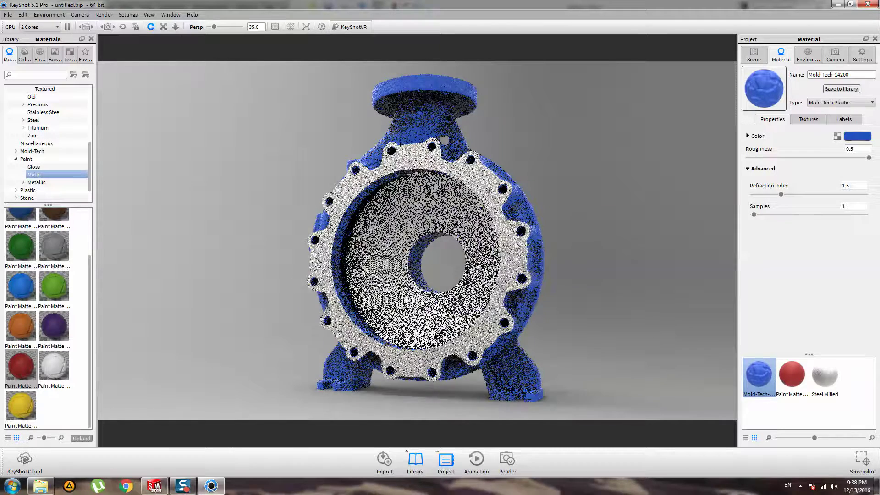
{"action": "left_click_drag", "start_coordinate": [543, 228], "coordinate": [535, 228]}
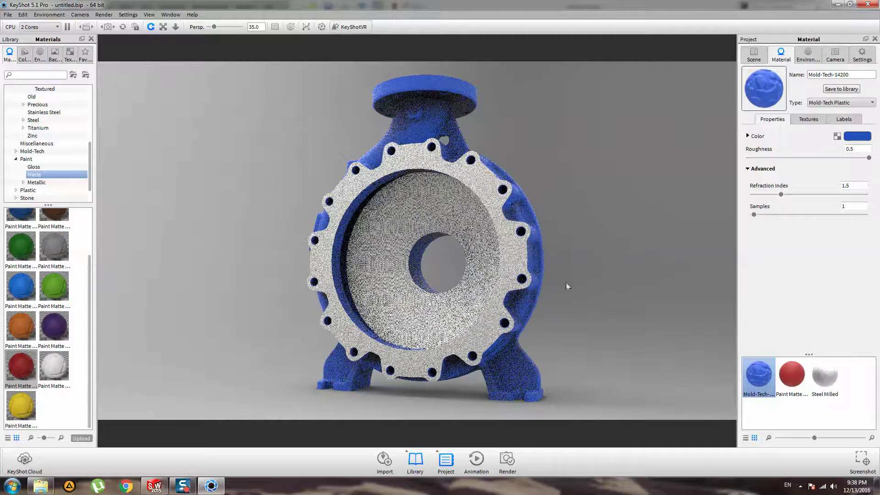
{"action": "left_click_drag", "start_coordinate": [566, 282], "coordinate": [590, 265]}
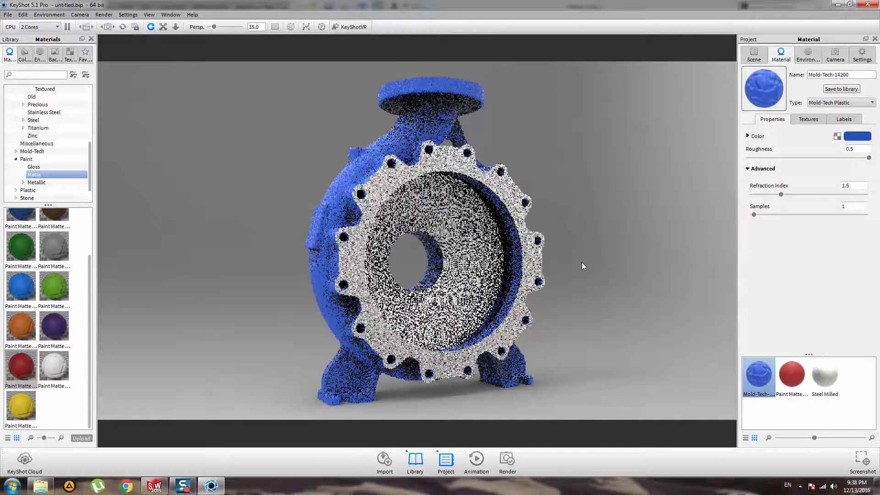
{"action": "left_click", "coordinate": [109, 19]}
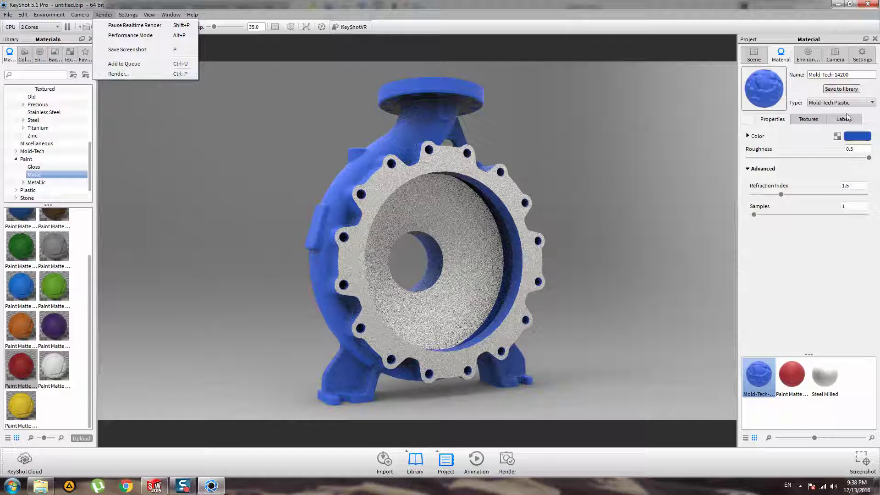
{"action": "left_click", "coordinate": [857, 137]}
{"action": "left_click", "coordinate": [858, 137]}
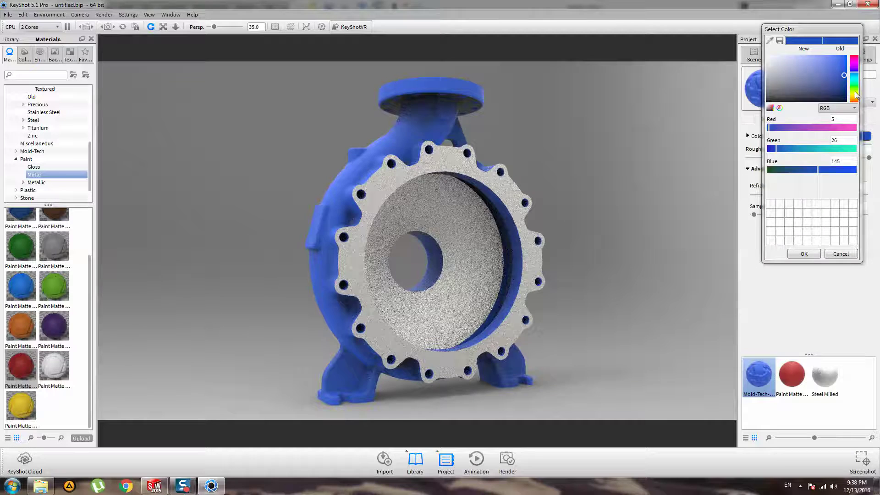
{"action": "left_click_drag", "start_coordinate": [853, 88], "coordinate": [857, 105]}
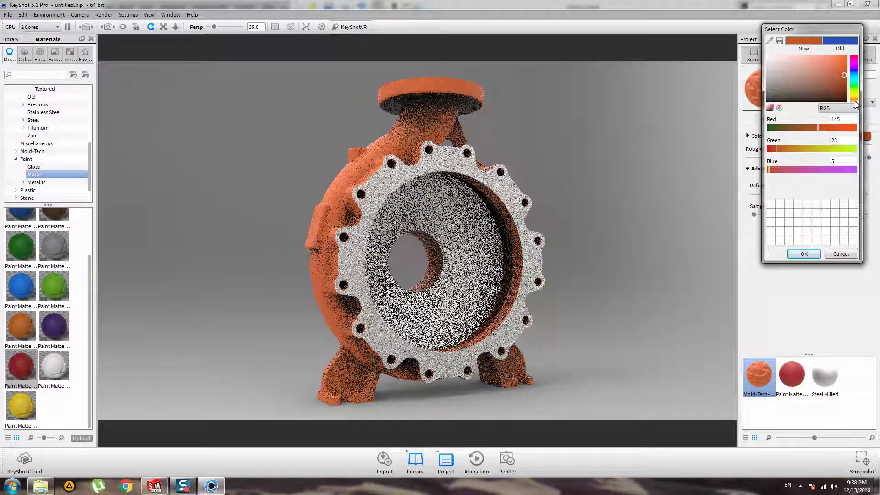
{"action": "left_click", "coordinate": [803, 253]}
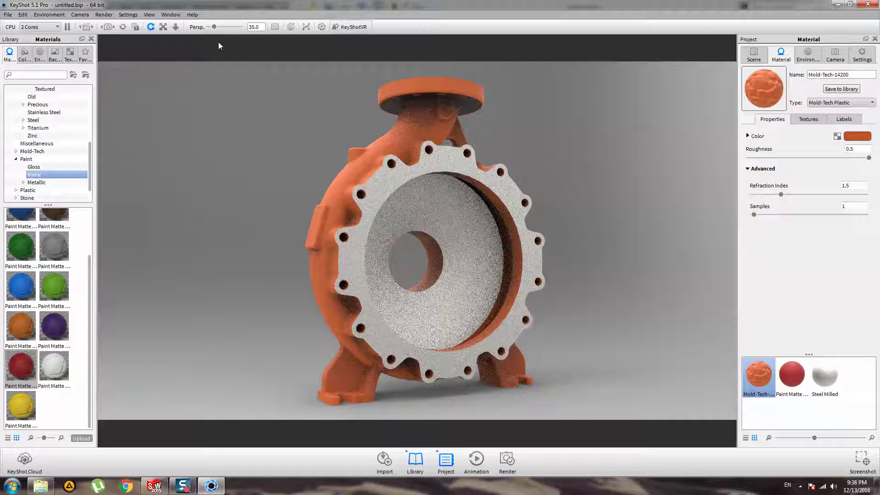
Render the orange casing's open side as a 1920 x 1077 JPEG still, save it and close the render options.
{"action": "left_click", "coordinate": [104, 14]}
{"action": "left_click", "coordinate": [121, 73]}
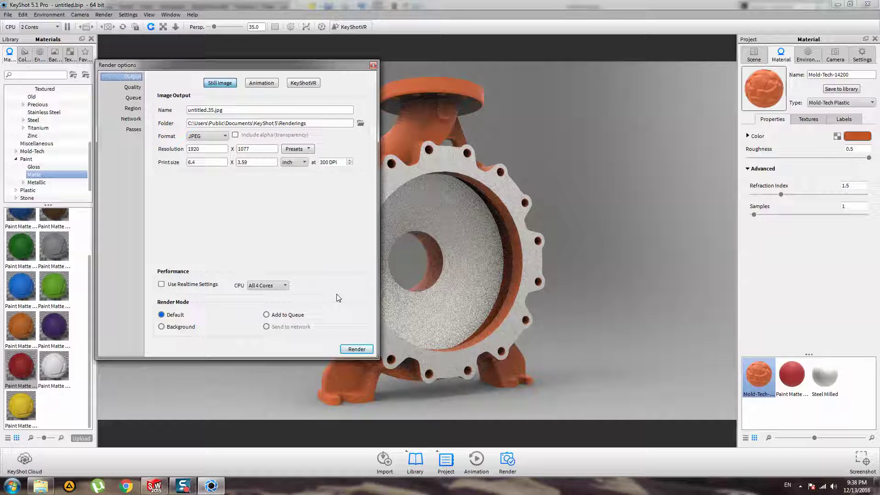
{"action": "left_click", "coordinate": [357, 349]}
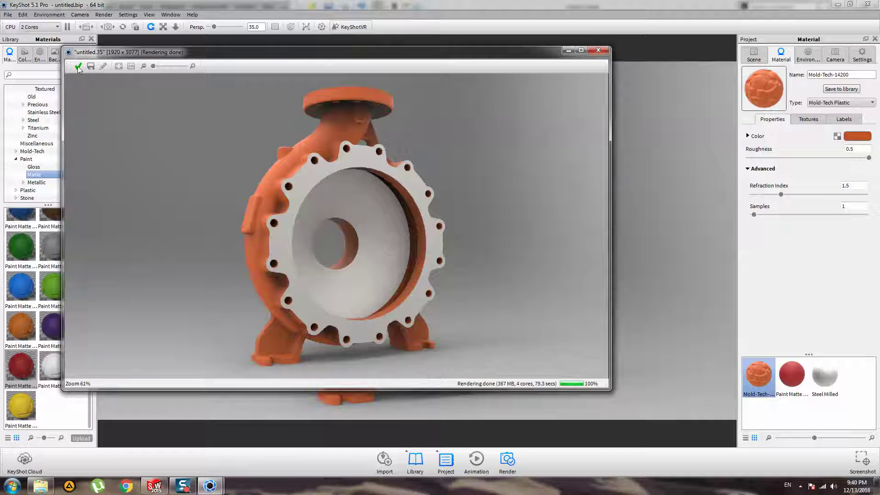
{"action": "left_click", "coordinate": [77, 68]}
{"action": "left_click", "coordinate": [374, 65]}
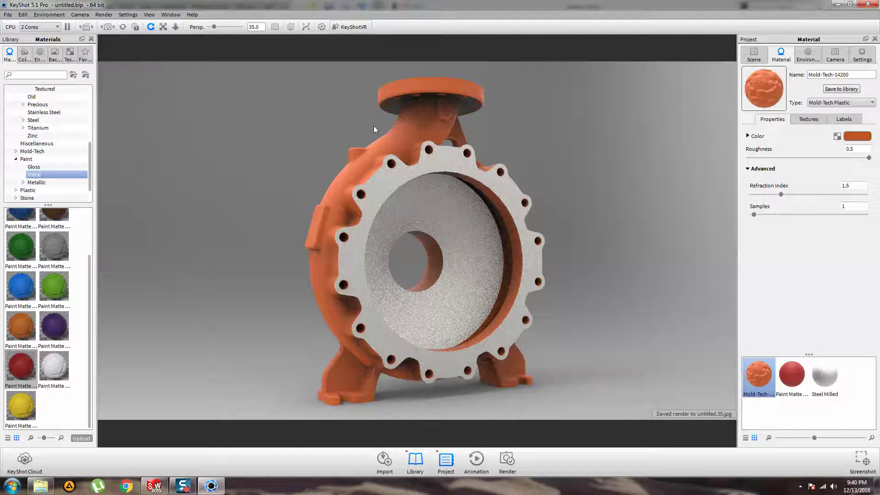
Change the casing body's material colour to green with RGB values 17, 145, 5 and accept it.
{"action": "left_click_drag", "start_coordinate": [431, 133], "coordinate": [582, 221]}
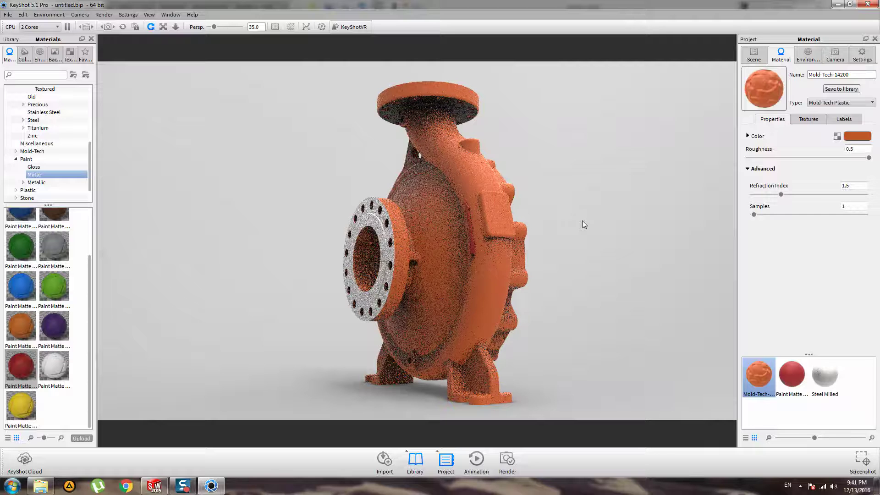
{"action": "left_click", "coordinate": [851, 138]}
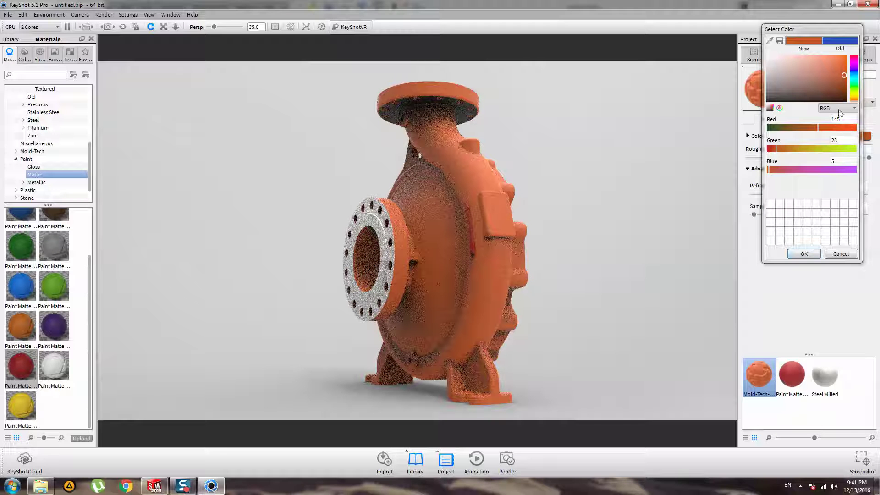
{"action": "left_click_drag", "start_coordinate": [856, 104], "coordinate": [858, 90]}
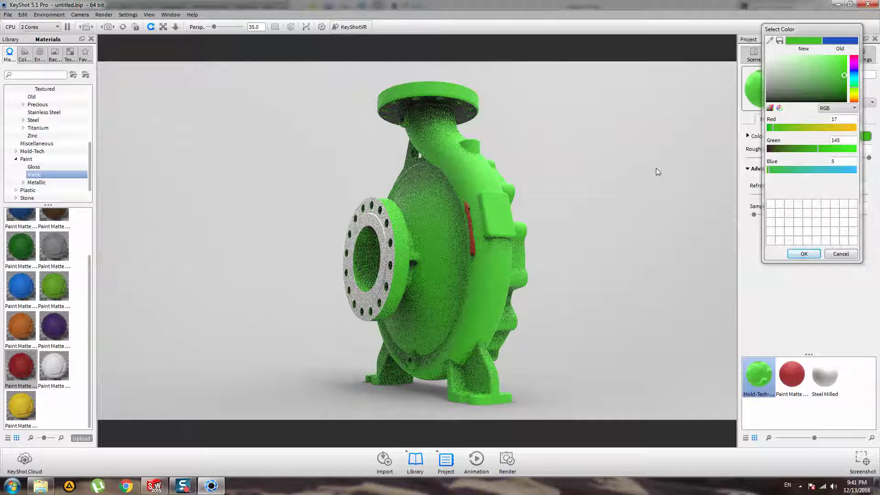
{"action": "left_click", "coordinate": [804, 254]}
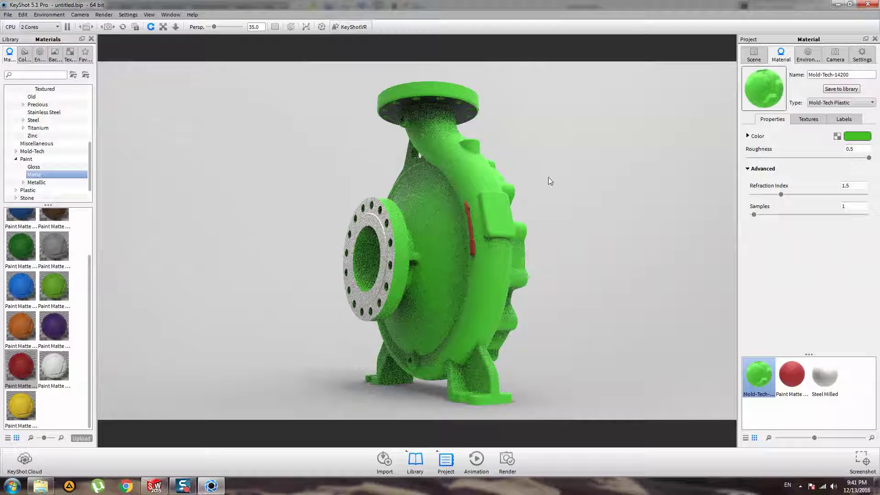
Render the green casing's round drilled flange side as a 1920 x 1077 JPEG still, save it and close the render options.
{"action": "left_click", "coordinate": [104, 15]}
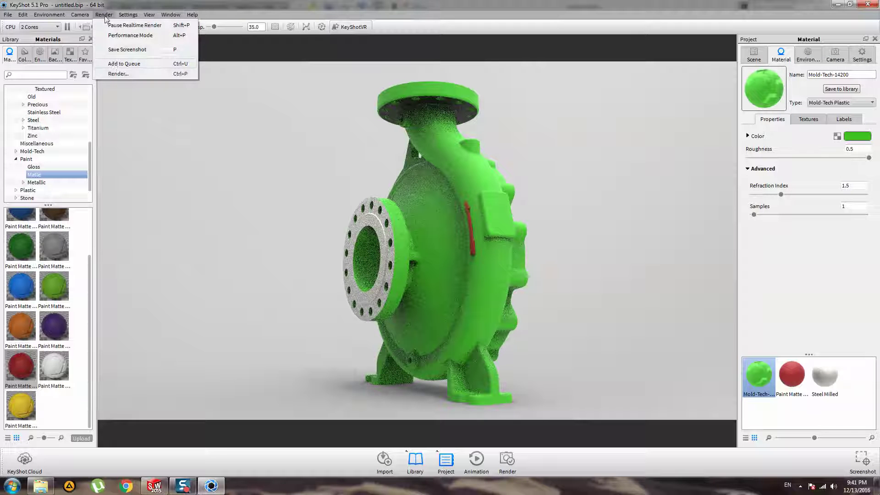
{"action": "left_click", "coordinate": [114, 74]}
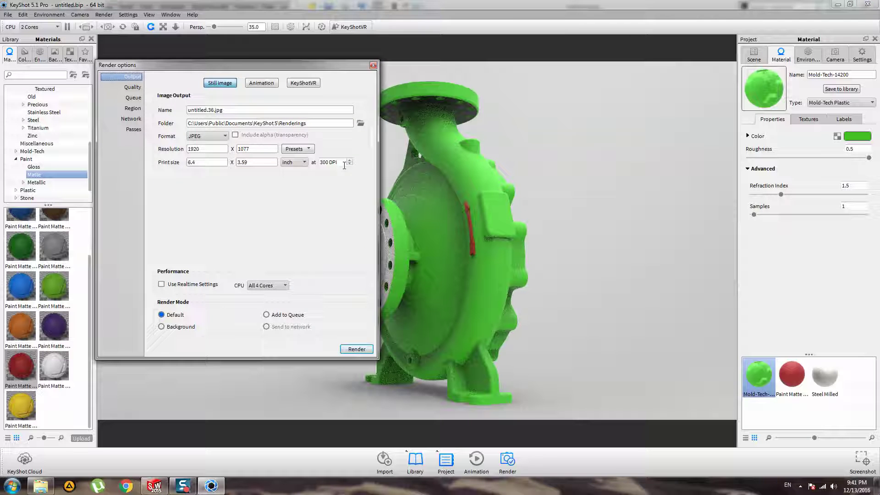
{"action": "left_click", "coordinate": [356, 349]}
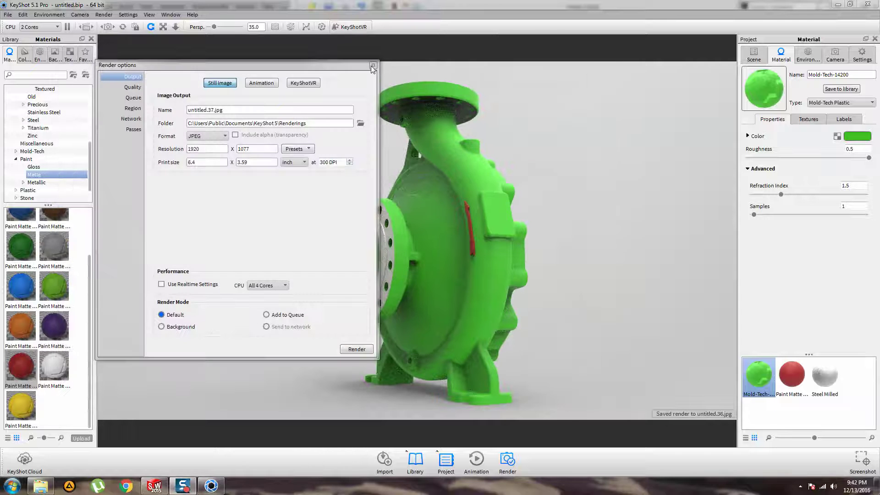
{"action": "left_click", "coordinate": [373, 65]}
Close KeyShot, discard the unsaved scene changes, and return to the Volute Casing part in SolidWorks.
{"action": "left_click", "coordinate": [867, 4]}
{"action": "left_click", "coordinate": [453, 246]}
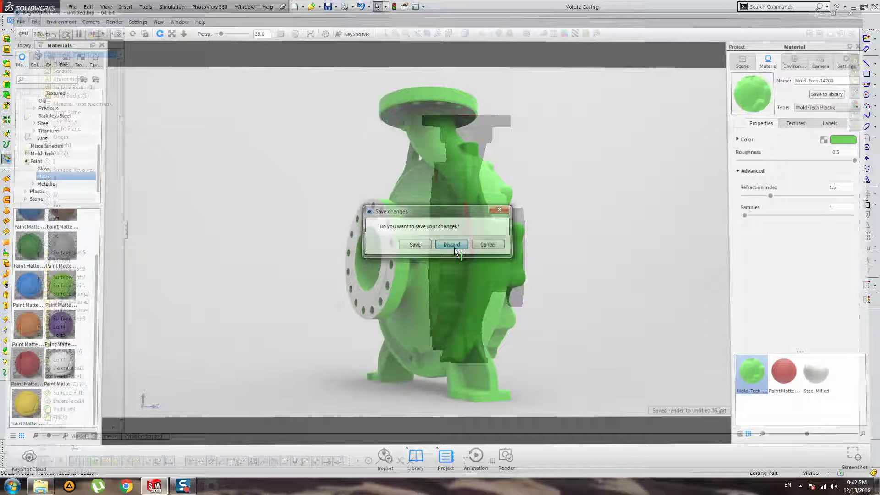
{"action": "middle_click_drag", "start_coordinate": [363, 287], "coordinate": [356, 225]}
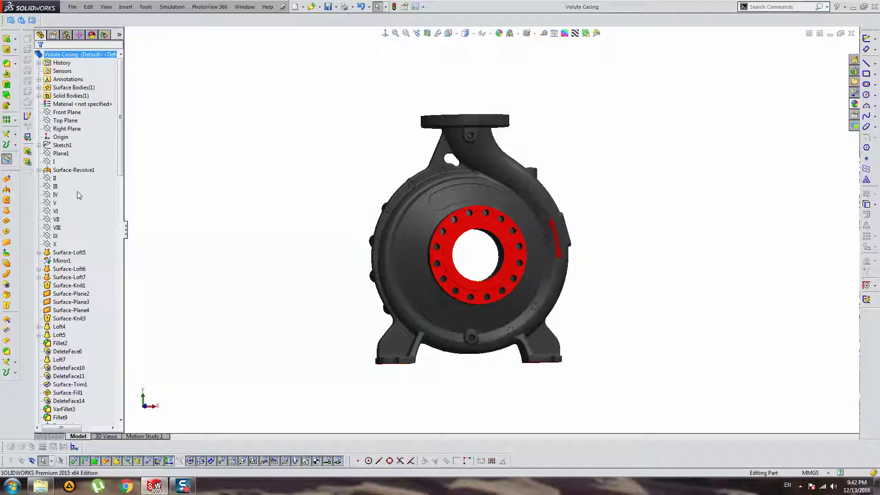
Start a planar section view of the casing cut along plane I.
{"action": "left_click", "coordinate": [51, 161]}
{"action": "left_click", "coordinate": [428, 33]}
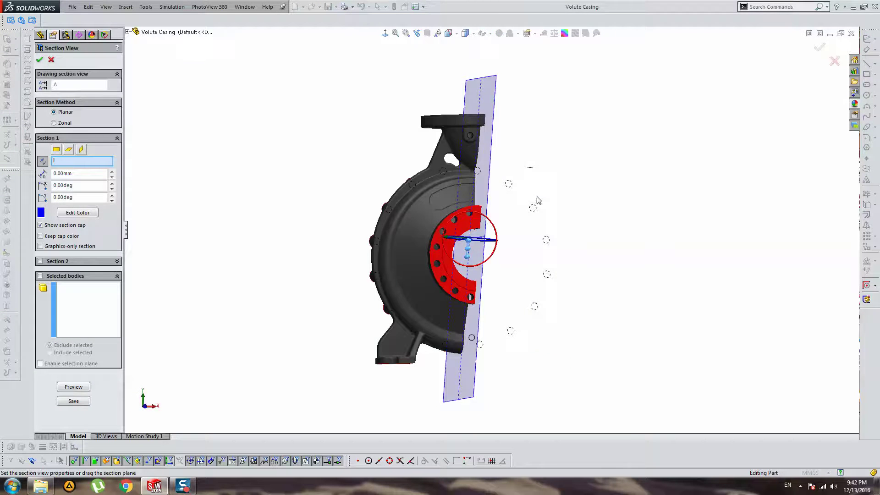
{"action": "scroll", "coordinate": [483, 216], "scroll_direction": "down", "scroll_amount": 4}
{"action": "middle_click_drag", "start_coordinate": [483, 216], "coordinate": [438, 131]}
{"action": "scroll", "coordinate": [448, 164], "scroll_direction": "down", "scroll_amount": 3}
{"action": "scroll", "coordinate": [459, 171], "scroll_direction": "up", "scroll_amount": 3}
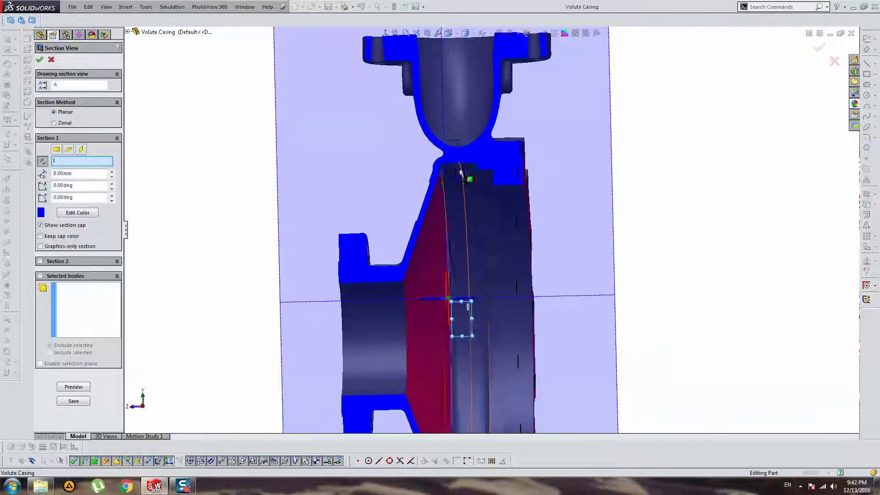
Examine the plane I section around the discharge nozzle, the lower volute passage and the inlet flange.
{"action": "middle_click_drag", "start_coordinate": [460, 171], "coordinate": [463, 184]}
{"action": "scroll", "coordinate": [467, 185], "scroll_direction": "up", "scroll_amount": 5}
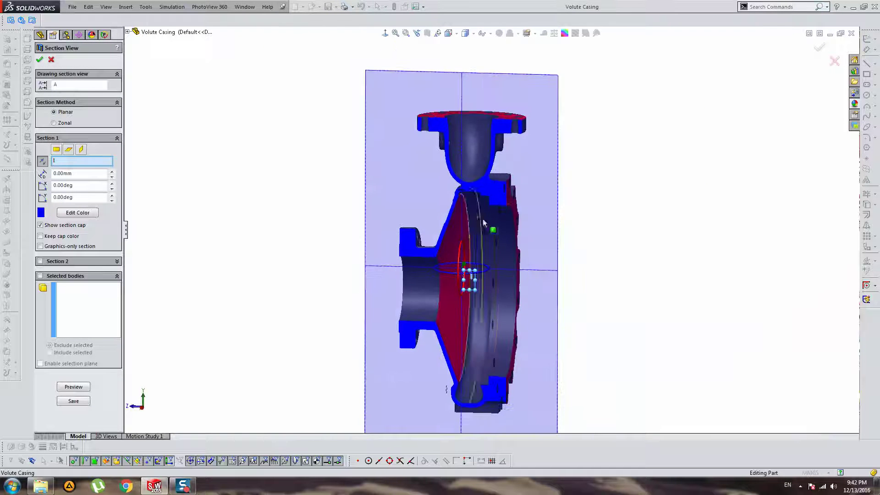
{"action": "scroll", "coordinate": [471, 183], "scroll_direction": "down", "scroll_amount": 6}
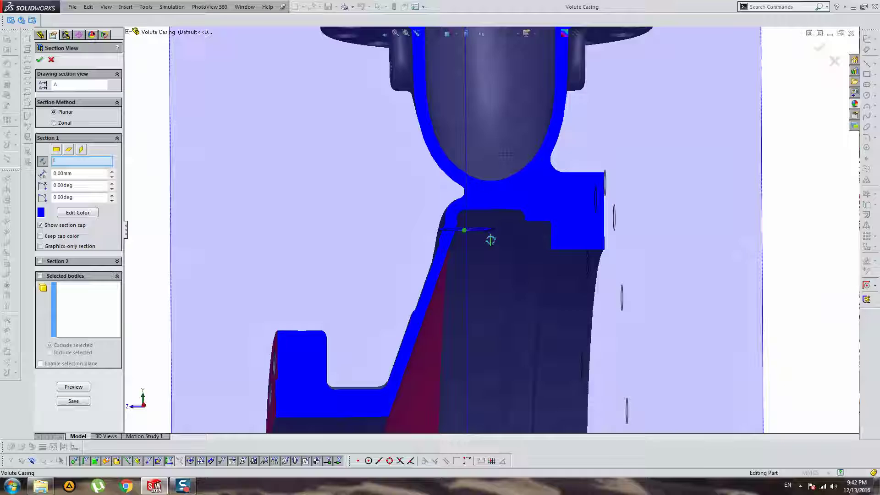
{"action": "scroll", "coordinate": [474, 193], "scroll_direction": "up", "scroll_amount": 3}
{"action": "scroll", "coordinate": [514, 300], "scroll_direction": "up", "scroll_amount": 5}
{"action": "scroll", "coordinate": [493, 371], "scroll_direction": "down", "scroll_amount": 7}
{"action": "middle_click_drag", "start_coordinate": [491, 294], "coordinate": [497, 298]}
{"action": "scroll", "coordinate": [497, 299], "scroll_direction": "up", "scroll_amount": 4}
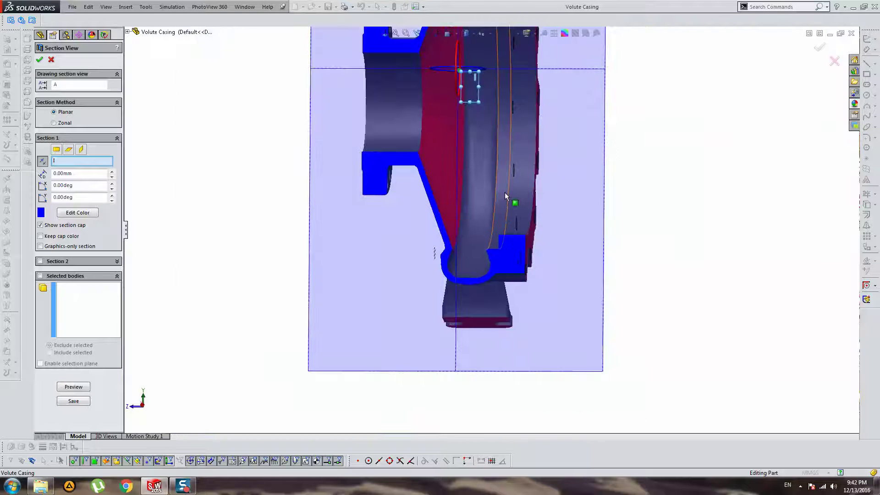
{"action": "middle_click_drag", "start_coordinate": [511, 180], "coordinate": [499, 279], "text": "ctrl"}
{"action": "middle_click_drag", "start_coordinate": [485, 176], "coordinate": [483, 238], "text": "ctrl"}
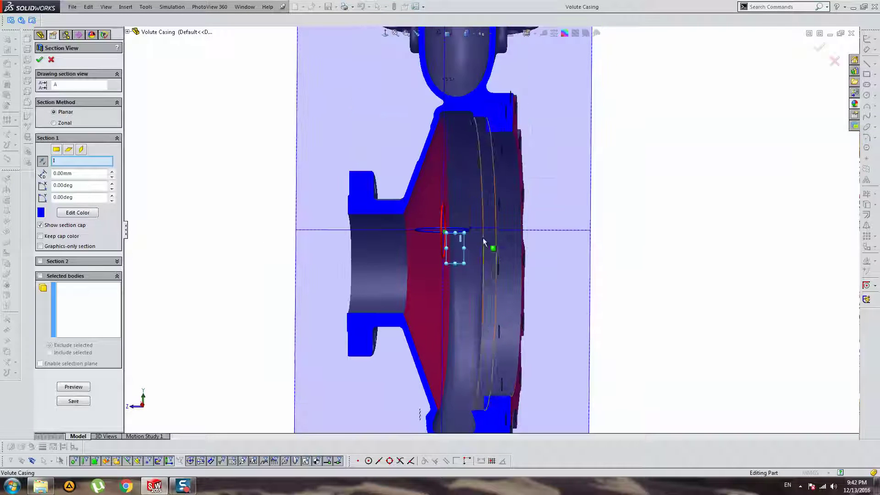
{"action": "scroll", "coordinate": [440, 162], "scroll_direction": "down", "scroll_amount": 1}
{"action": "middle_click_drag", "start_coordinate": [440, 161], "coordinate": [466, 167]}
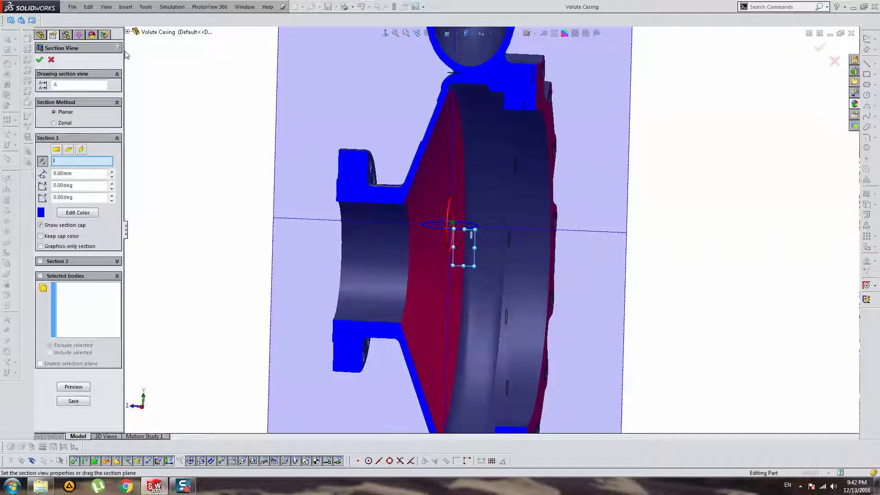
Switch the section plane to plane II and inspect the volute wall profile from several angles.
{"action": "left_click", "coordinate": [128, 31]}
{"action": "left_click", "coordinate": [159, 155]}
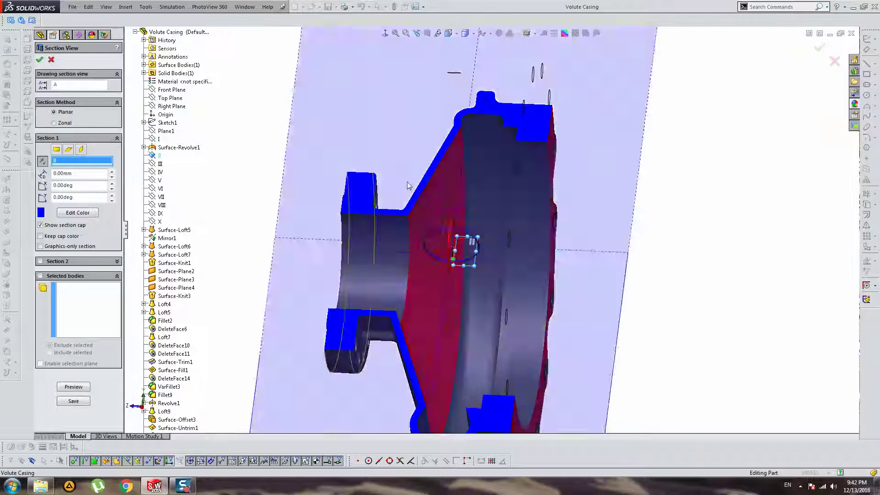
{"action": "middle_click_drag", "start_coordinate": [409, 185], "coordinate": [418, 309]}
{"action": "scroll", "coordinate": [530, 85], "scroll_direction": "down", "scroll_amount": 4}
{"action": "middle_click_drag", "start_coordinate": [472, 138], "coordinate": [454, 274]}
{"action": "scroll", "coordinate": [373, 203], "scroll_direction": "up", "scroll_amount": 2}
{"action": "middle_click_drag", "start_coordinate": [488, 241], "coordinate": [470, 380], "text": "ctrl"}
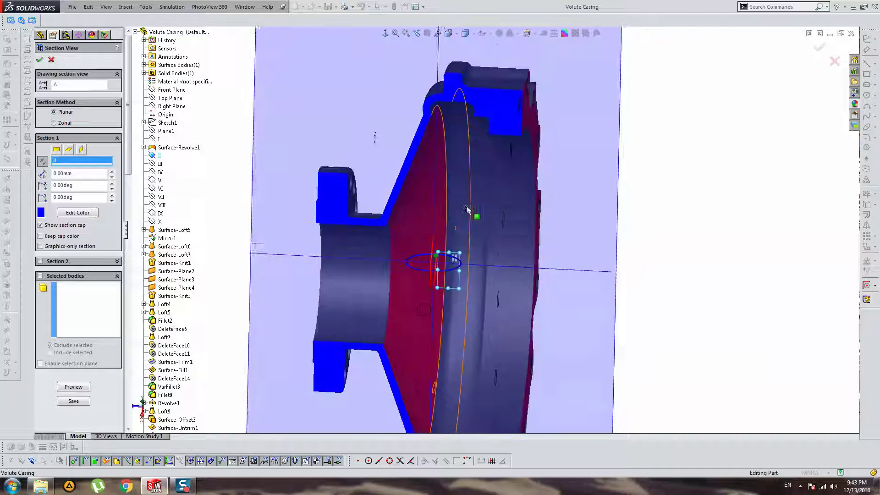
{"action": "middle_click_drag", "start_coordinate": [468, 204], "coordinate": [473, 191], "text": "ctrl"}
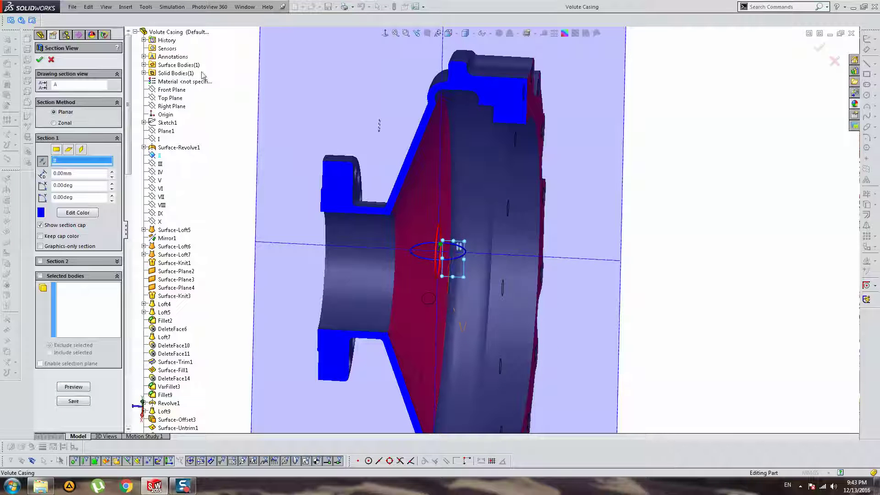
Move the section cut to plane III and inspect the casing's cross-section.
{"action": "left_click", "coordinate": [162, 164]}
{"action": "scroll", "coordinate": [477, 202], "scroll_direction": "up", "scroll_amount": 1}
{"action": "middle_click_drag", "start_coordinate": [474, 188], "coordinate": [446, 162]}
{"action": "scroll", "coordinate": [485, 247], "scroll_direction": "up", "scroll_amount": 2}
{"action": "scroll", "coordinate": [446, 166], "scroll_direction": "down", "scroll_amount": 4}
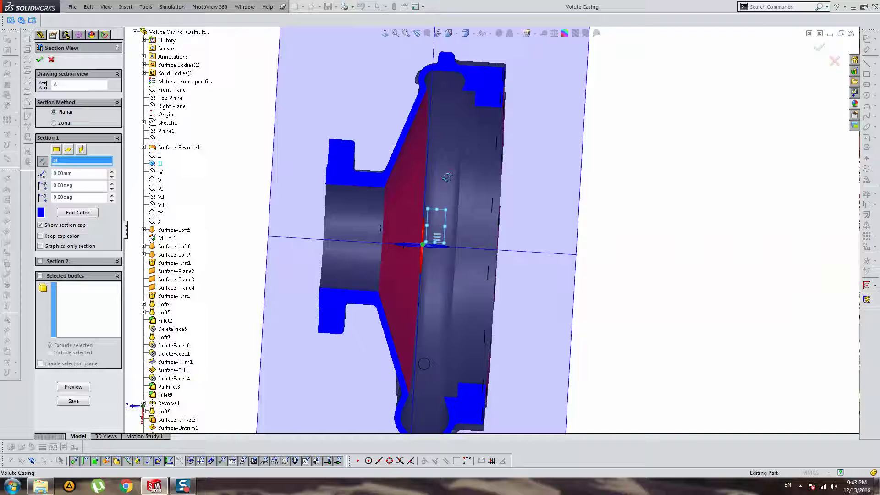
{"action": "scroll", "coordinate": [449, 177], "scroll_direction": "up", "scroll_amount": 3}
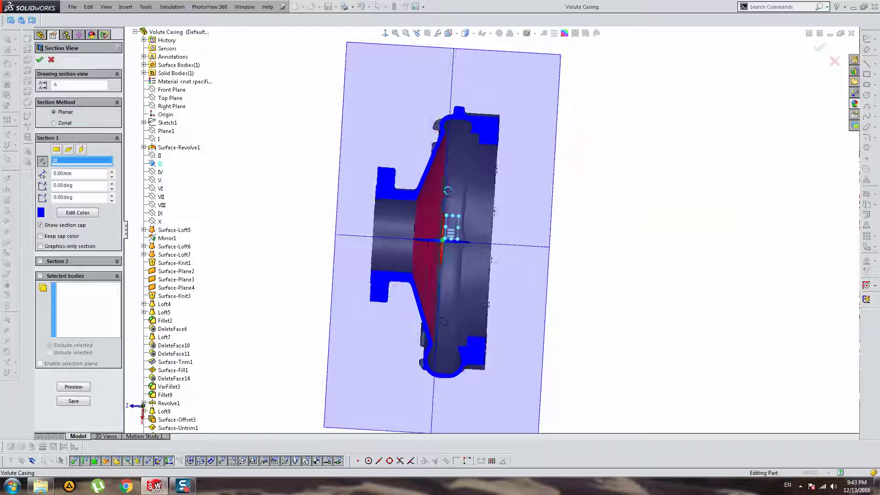
{"action": "middle_click_drag", "start_coordinate": [438, 190], "coordinate": [426, 195]}
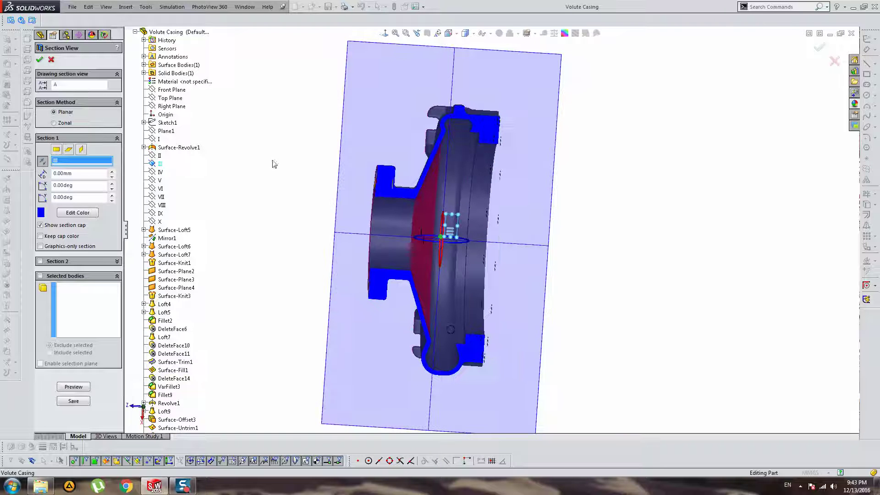
Cut the section view along plane IV and examine the volute passage and the foot beyond it.
{"action": "left_click", "coordinate": [160, 172]}
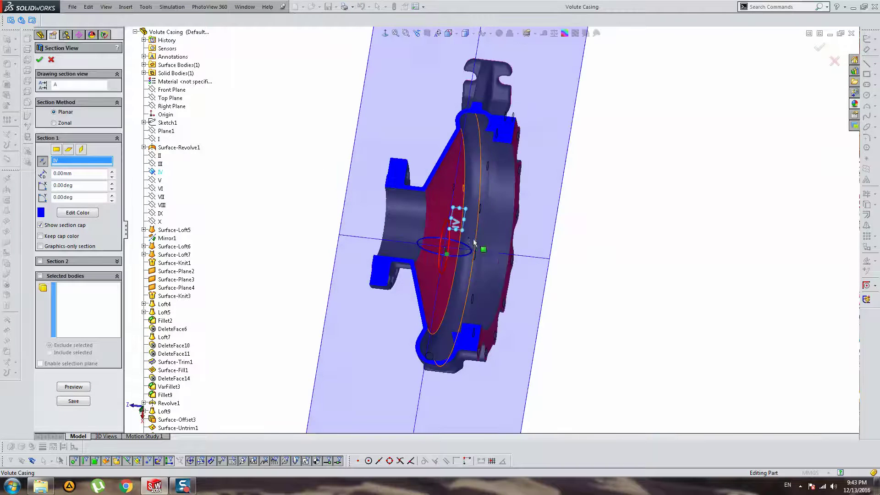
{"action": "scroll", "coordinate": [498, 252], "scroll_direction": "down", "scroll_amount": 1}
{"action": "middle_click_drag", "start_coordinate": [472, 241], "coordinate": [461, 215]}
{"action": "scroll", "coordinate": [473, 187], "scroll_direction": "up", "scroll_amount": 1}
{"action": "middle_click_drag", "start_coordinate": [476, 184], "coordinate": [453, 161]}
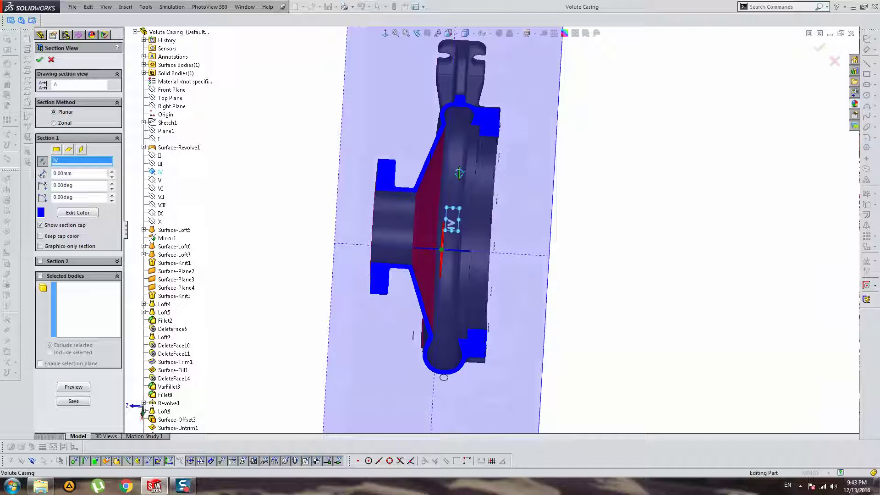
Set plane V as the section plane and view the cut through the casing and discharge nozzle.
{"action": "left_click", "coordinate": [161, 180]}
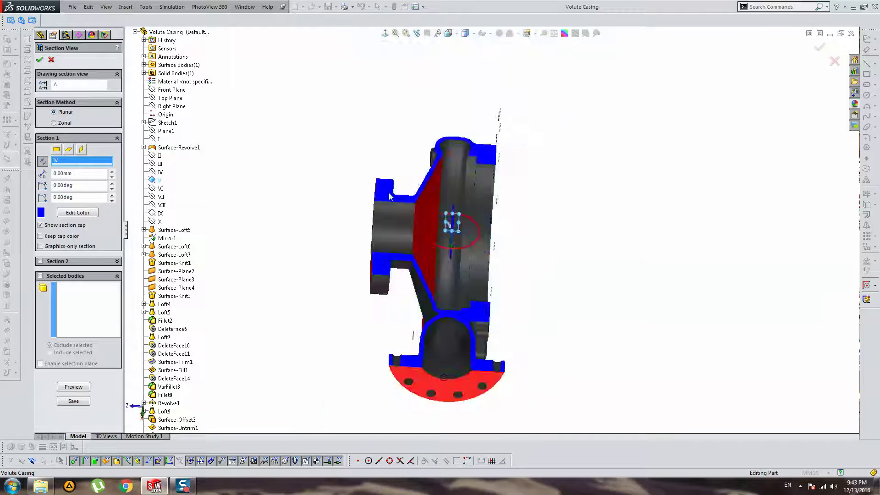
{"action": "middle_click_drag", "start_coordinate": [467, 243], "coordinate": [493, 293]}
{"action": "scroll", "coordinate": [490, 286], "scroll_direction": "up", "scroll_amount": 2}
{"action": "middle_click_drag", "start_coordinate": [487, 240], "coordinate": [417, 195], "text": "ctrl"}
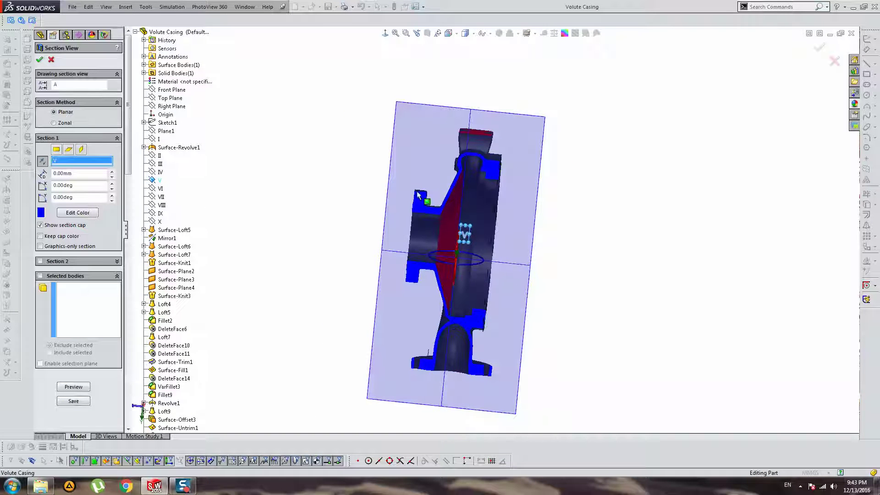
Show the casing's section along plane VI and look over the cut profile.
{"action": "left_click", "coordinate": [160, 189]}
{"action": "scroll", "coordinate": [476, 238], "scroll_direction": "down", "scroll_amount": 2}
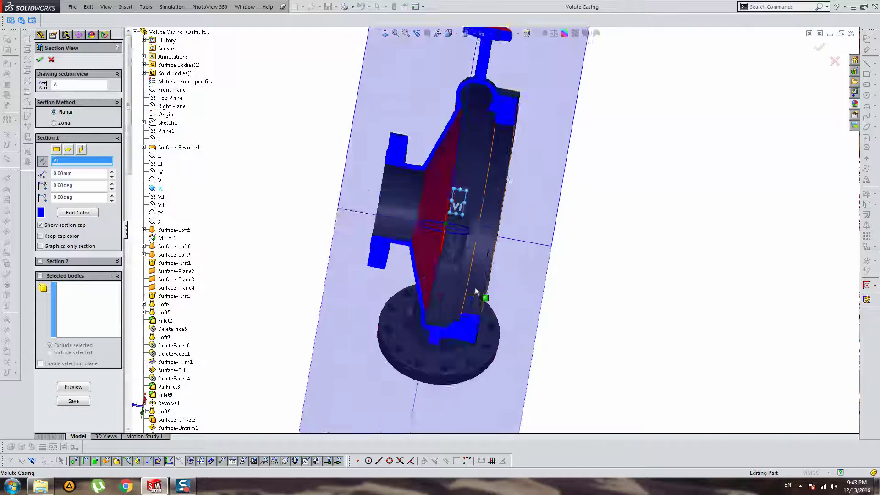
{"action": "middle_click_drag", "start_coordinate": [477, 239], "coordinate": [485, 237]}
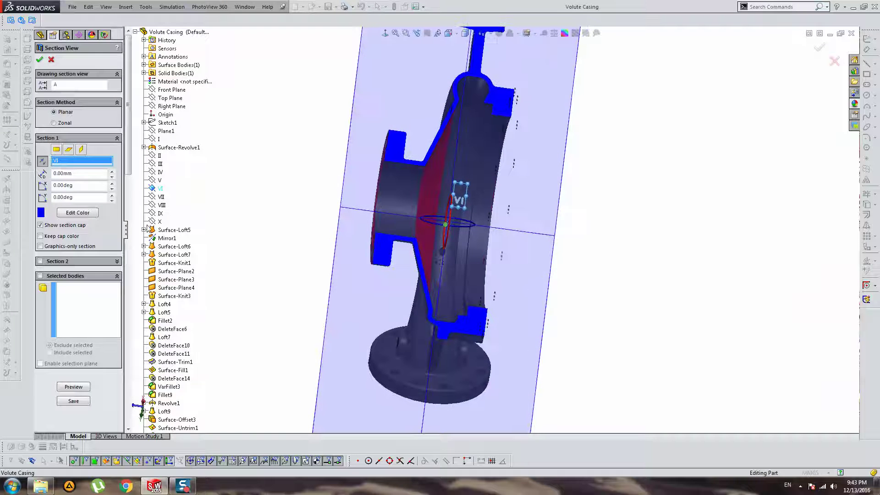
View the casing's section along plane VII and inspect the one along plane VIII.
{"action": "left_click", "coordinate": [160, 197]}
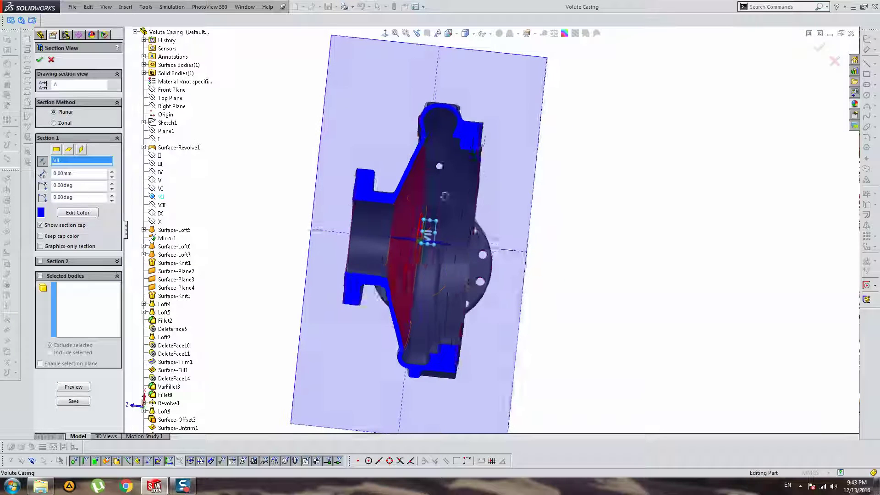
{"action": "left_click", "coordinate": [162, 205]}
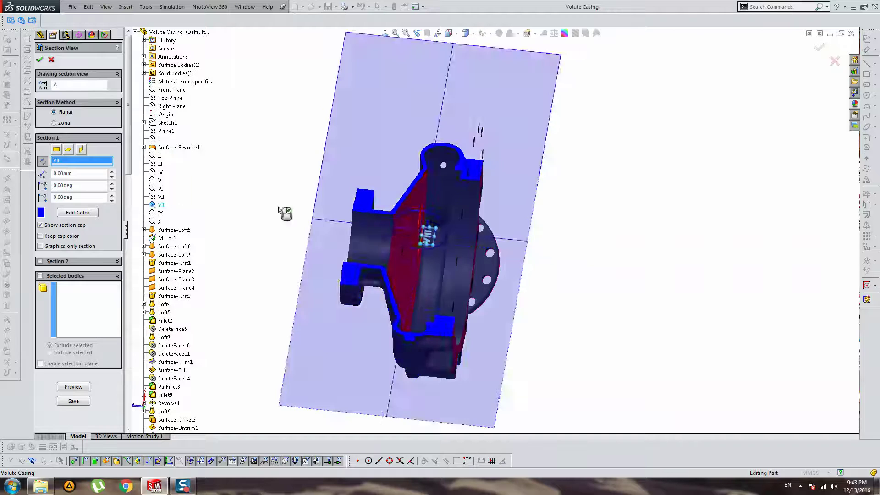
{"action": "middle_click_drag", "start_coordinate": [285, 213], "coordinate": [309, 263]}
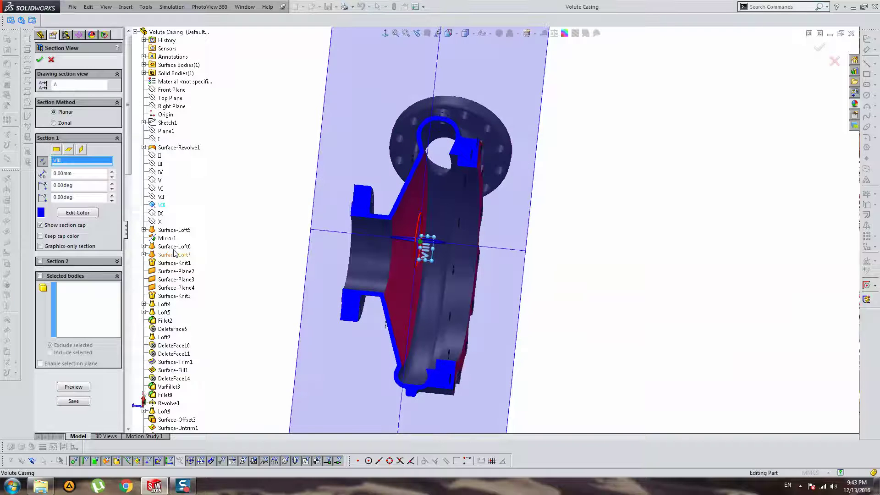
View the casing's sections along planes IX and X, and cancel the section view.
{"action": "left_click", "coordinate": [161, 213]}
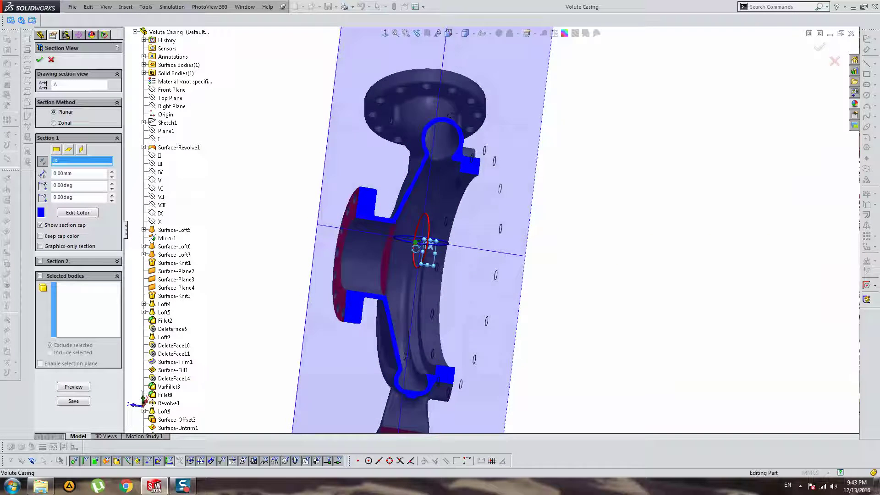
{"action": "left_click", "coordinate": [158, 221]}
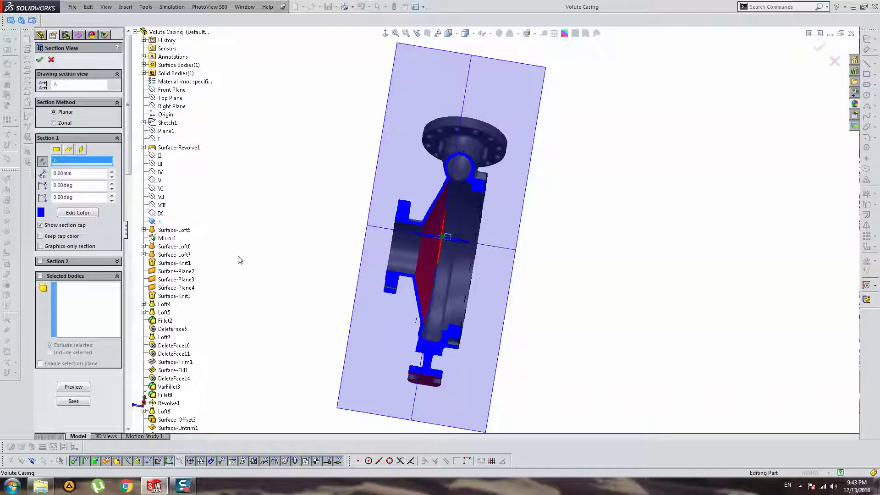
{"action": "key", "text": "Escape"}
Reorient the whole casing to a straight-on view of its round drilled flange.
{"action": "mouse_move", "coordinate": [513, 197]}
{"action": "middle_mouse_down"}
{"action": "mouse_move", "coordinate": [534, 232]}
{"action": "mouse_move", "coordinate": [554, 346]}
{"action": "mouse_move", "coordinate": [592, 239]}
{"action": "mouse_move", "coordinate": [477, 230]}
{"action": "mouse_move", "coordinate": [338, 181]}
{"action": "mouse_move", "coordinate": [448, 179]}
{"action": "mouse_move", "coordinate": [502, 198]}
{"action": "middle_mouse_up"}
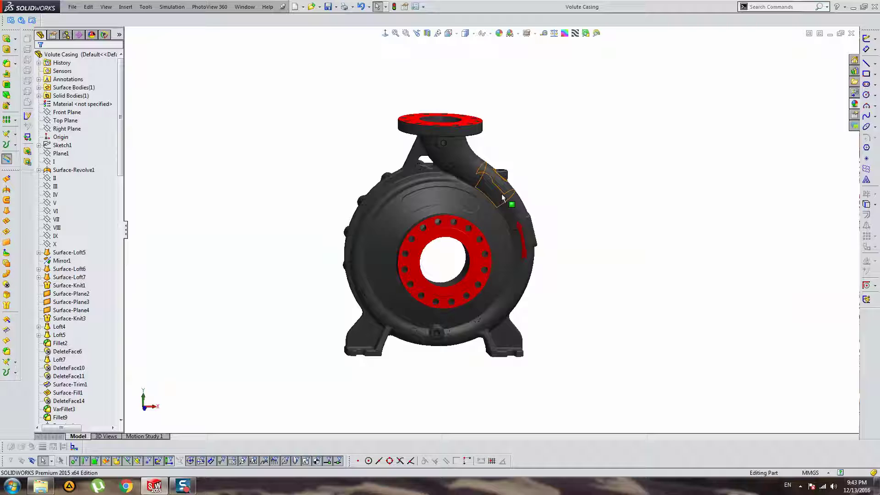
{"action": "left_click", "coordinate": [385, 33]}
{"action": "middle_click_drag", "start_coordinate": [618, 179], "coordinate": [685, 168], "text": "ctrl"}
{"action": "scroll", "coordinate": [638, 175], "scroll_direction": "down", "scroll_amount": 1}
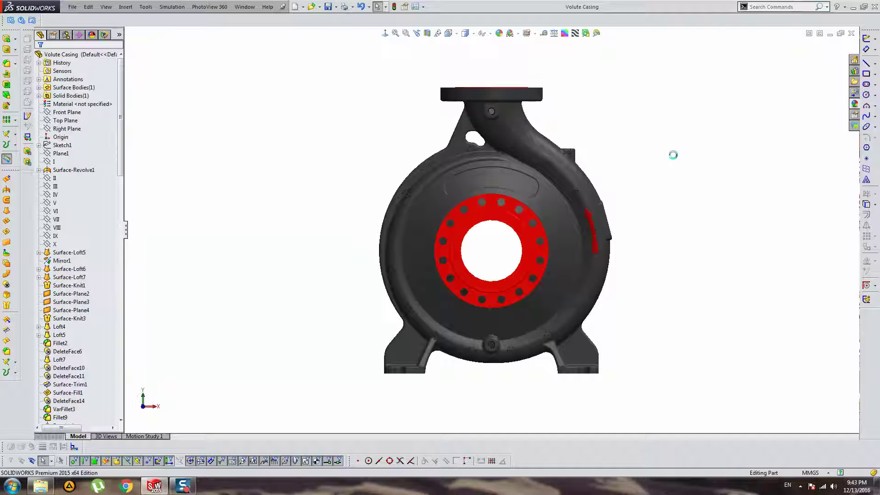
Save the casing as a Parasolid (*.x_t) file named End Suction Volute Casing in the Volute Casing folder.
{"action": "left_click", "coordinate": [336, 7]}
{"action": "left_click", "coordinate": [353, 24]}
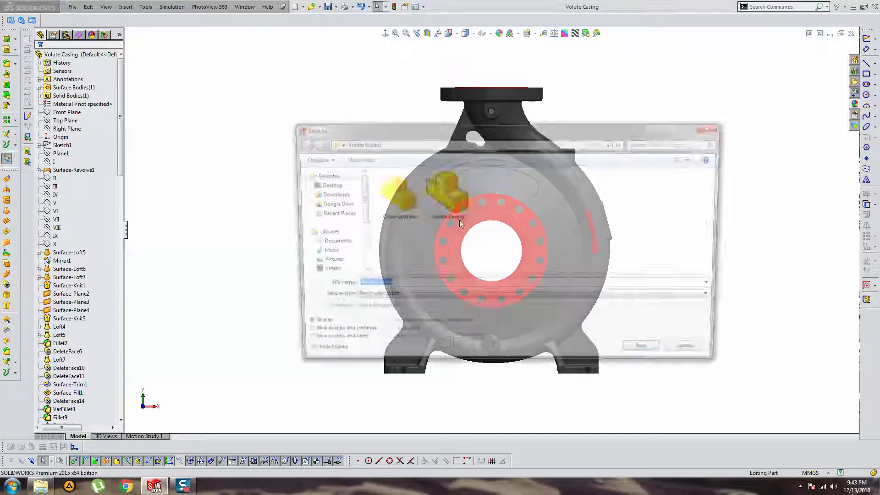
{"action": "left_click", "coordinate": [388, 299]}
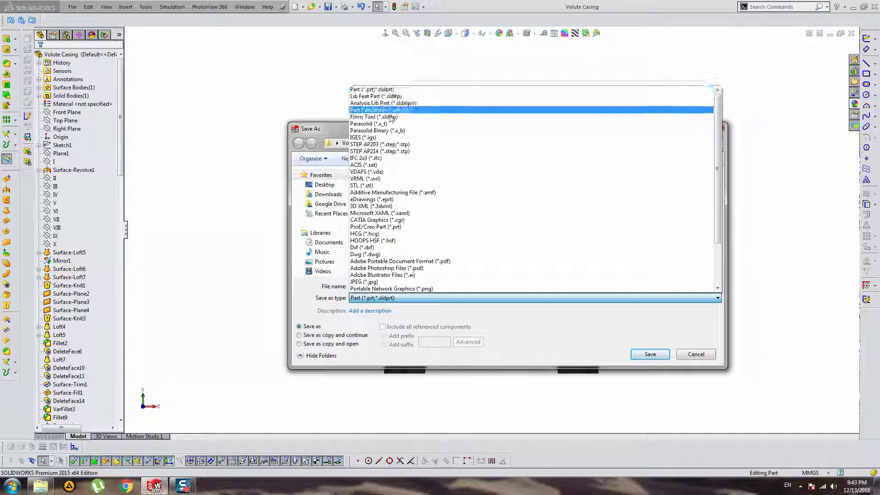
{"action": "left_click", "coordinate": [368, 124]}
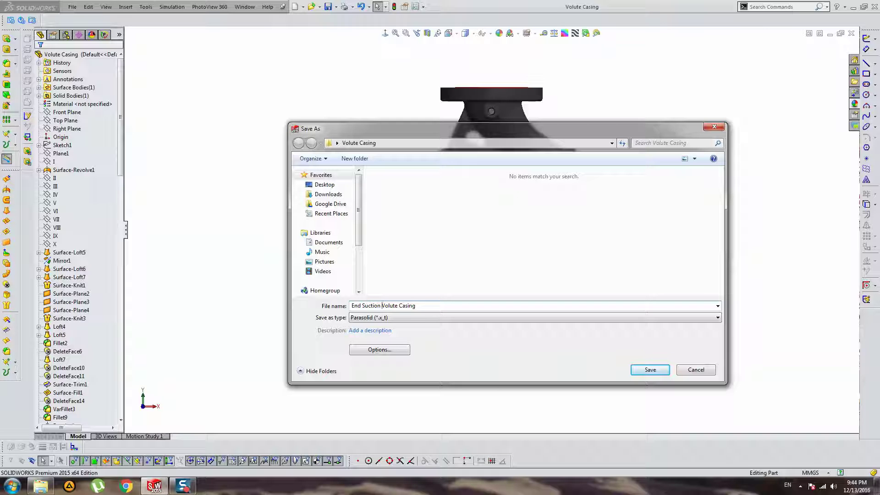
{"action": "left_click_drag", "start_coordinate": [425, 306], "coordinate": [308, 313]}
{"action": "key", "text": "ctrl+c"}
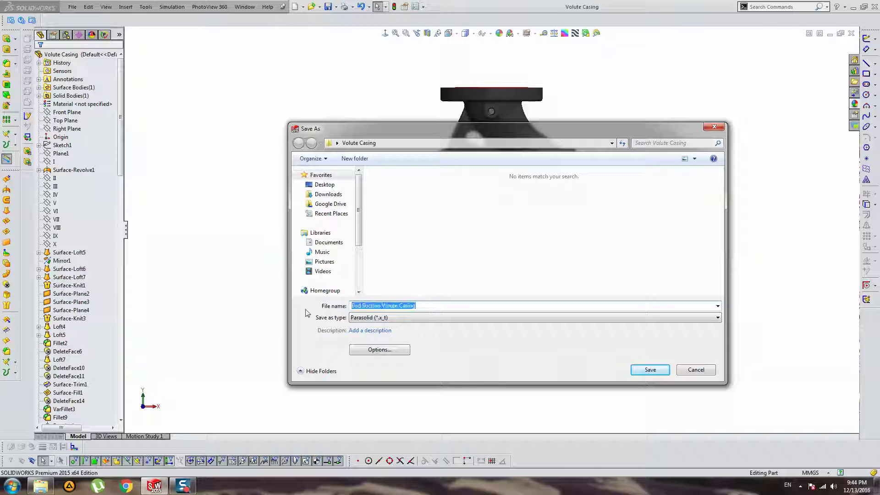
{"action": "left_click", "coordinate": [651, 371]}
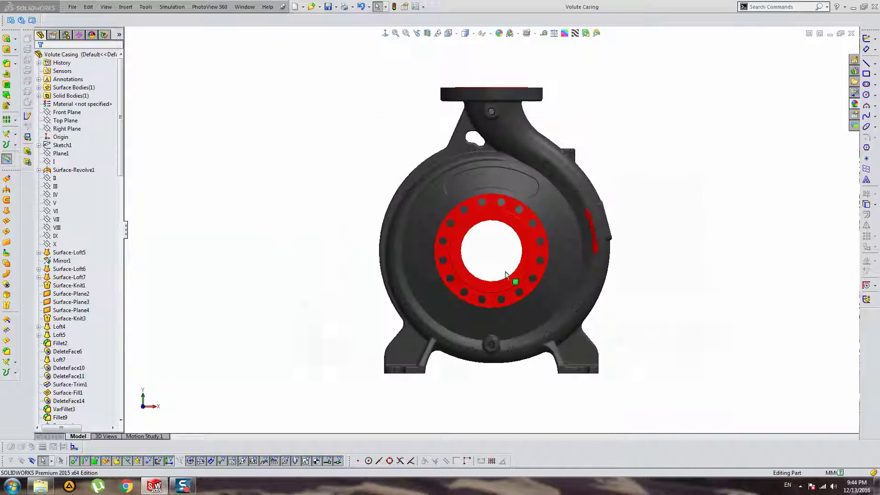
{"action": "left_click", "coordinate": [336, 6]}
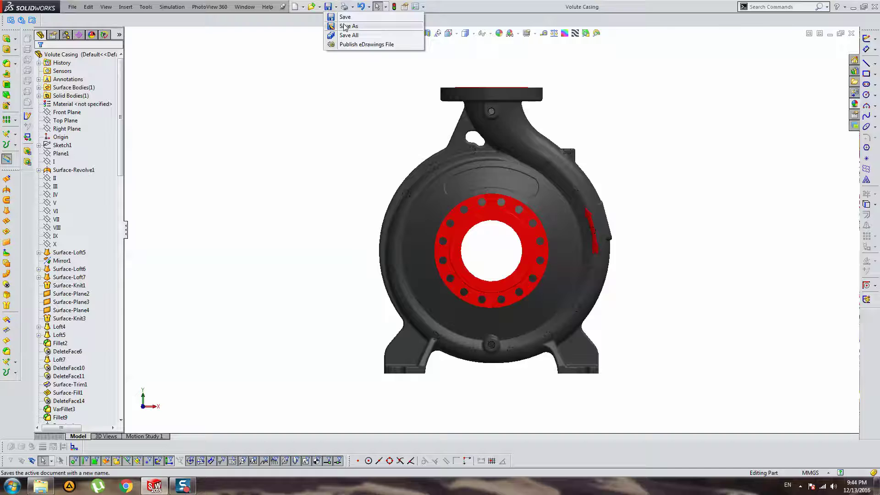
{"action": "left_click", "coordinate": [362, 23]}
{"action": "left_click", "coordinate": [393, 298]}
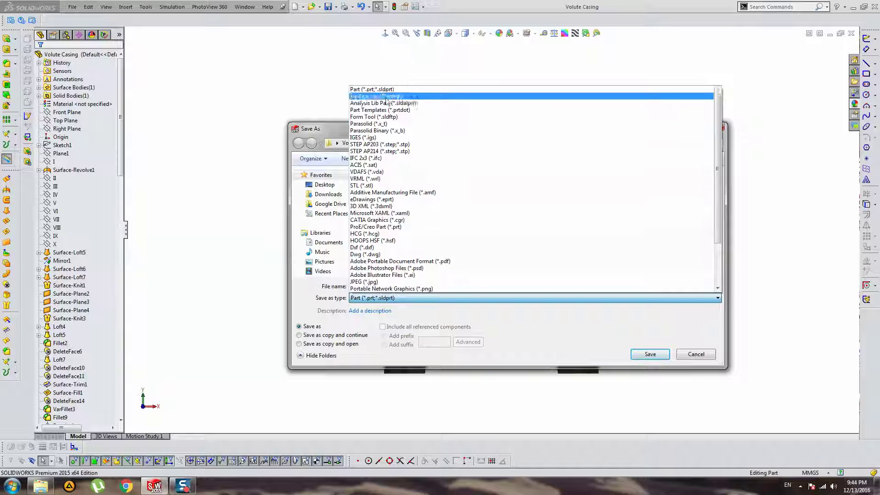
{"action": "left_click", "coordinate": [375, 137]}
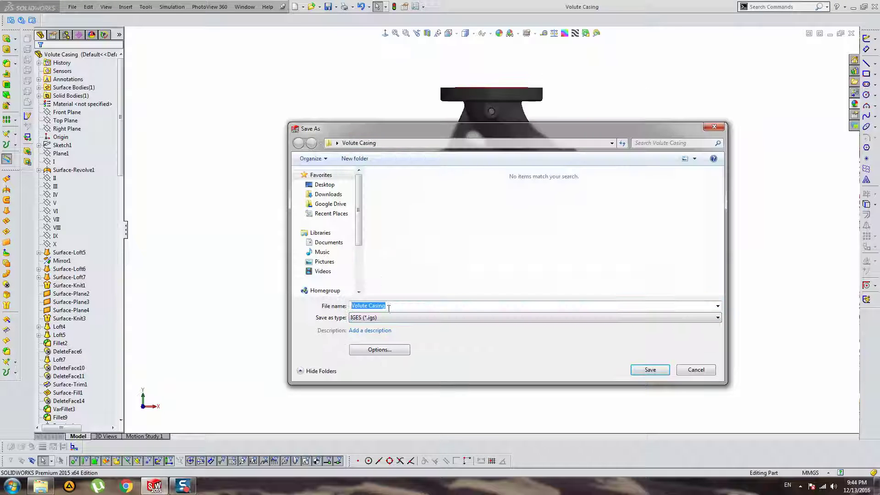
{"action": "scroll", "coordinate": [433, 316], "scroll_direction": "down", "scroll_amount": 5}
{"action": "key", "text": "Escape"}
Save the casing as an IGES (*.igs) file named End Suction Volute Casing.
{"action": "left_click", "coordinate": [335, 7]}
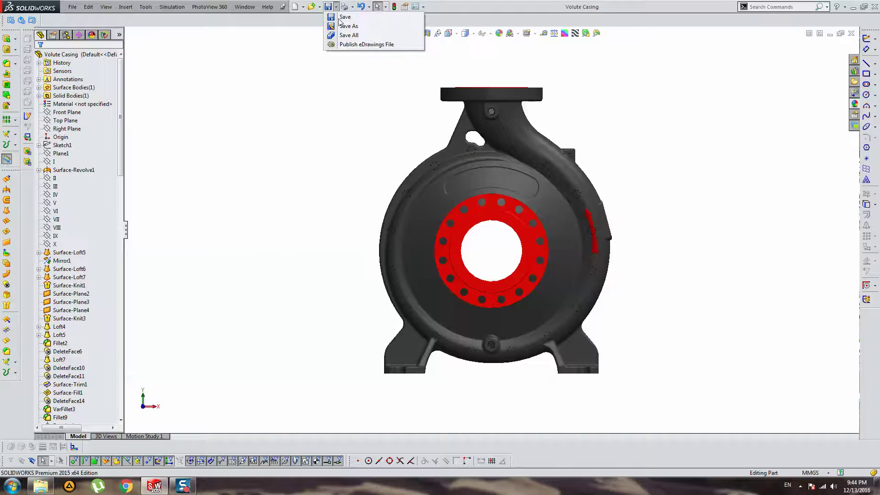
{"action": "left_click", "coordinate": [350, 25]}
{"action": "left_click", "coordinate": [408, 298]}
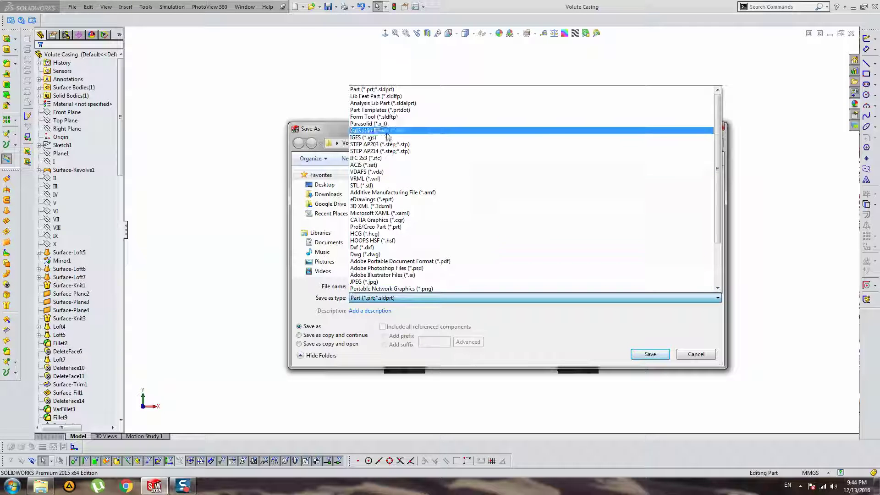
{"action": "left_click", "coordinate": [401, 137]}
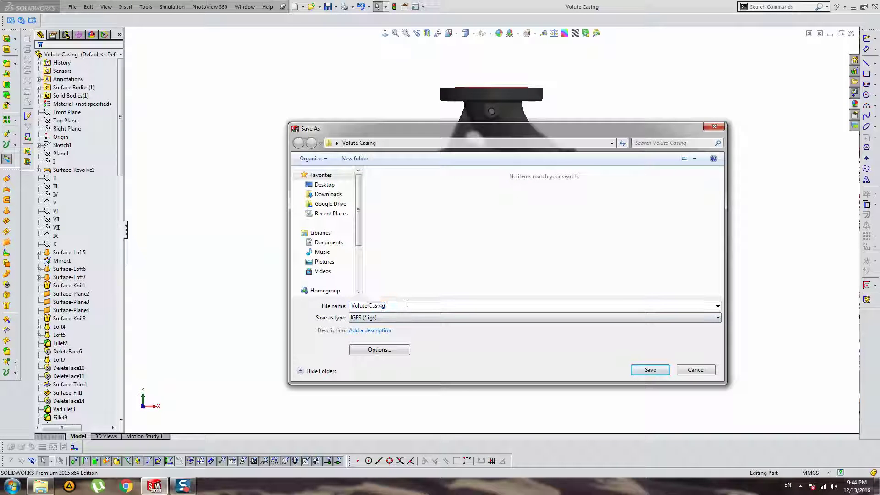
{"action": "left_click_drag", "start_coordinate": [387, 306], "coordinate": [310, 307]}
{"action": "key", "text": "ctrl+v"}
{"action": "left_click", "coordinate": [527, 234]}
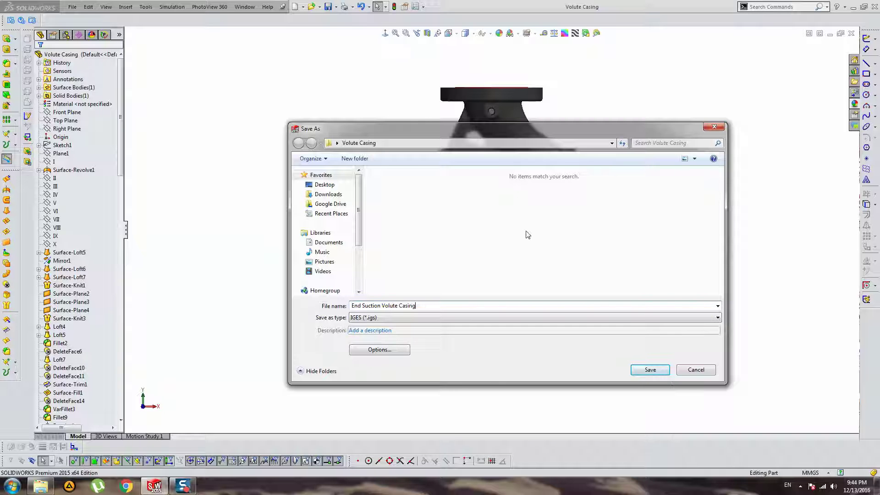
{"action": "left_click", "coordinate": [650, 369]}
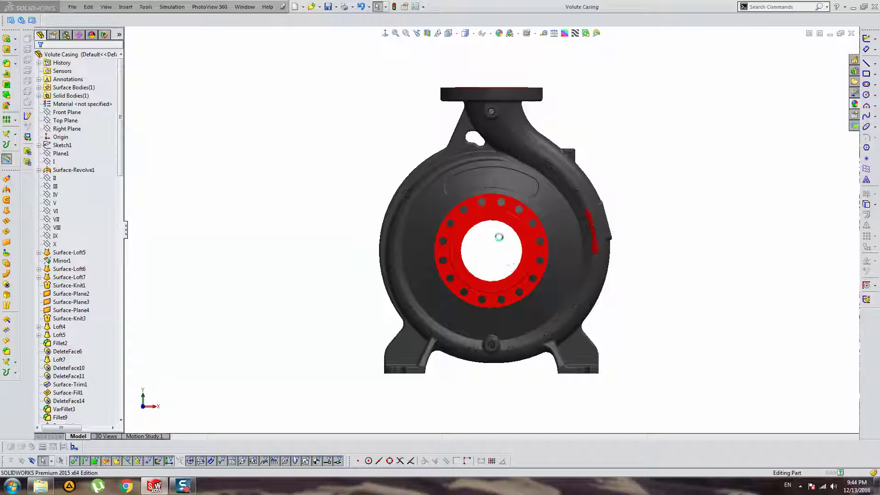
{"action": "left_click", "coordinate": [188, 490]}
Save the casing as a STEP AP203 file named End Suction Volute Casing.
{"action": "left_click", "coordinate": [336, 6]}
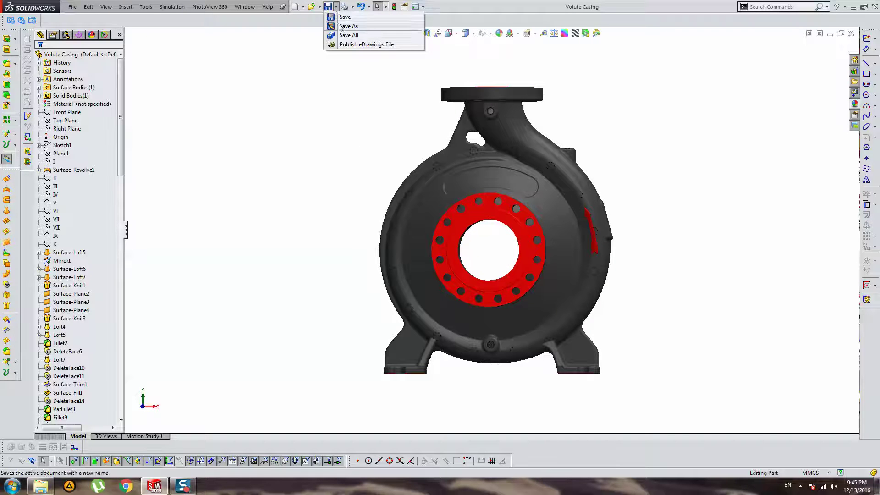
{"action": "left_click", "coordinate": [349, 27]}
{"action": "left_click", "coordinate": [407, 298]}
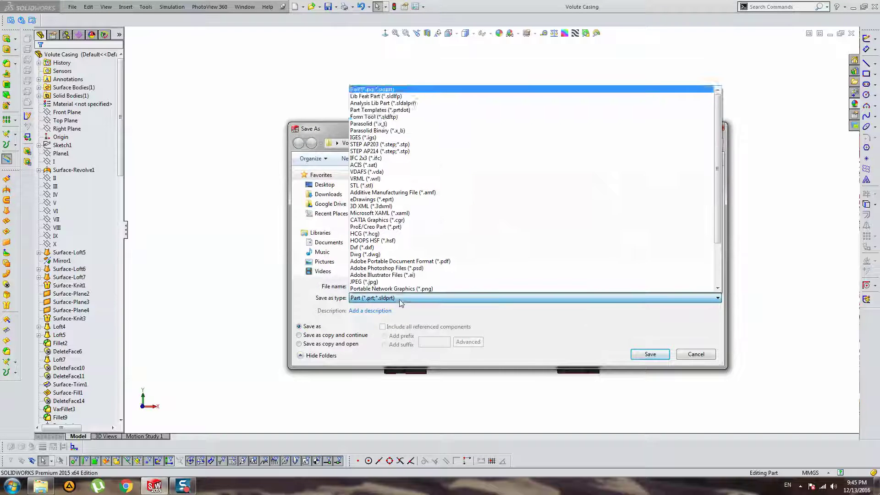
{"action": "left_click", "coordinate": [401, 144]}
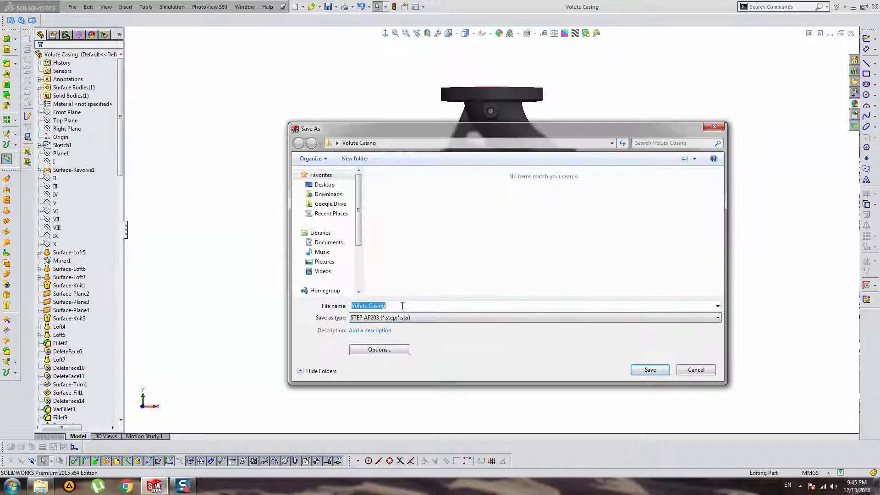
{"action": "left_click", "coordinate": [415, 306]}
{"action": "left_click_drag", "start_coordinate": [416, 305], "coordinate": [348, 301]}
{"action": "key", "text": "ctrl+v"}
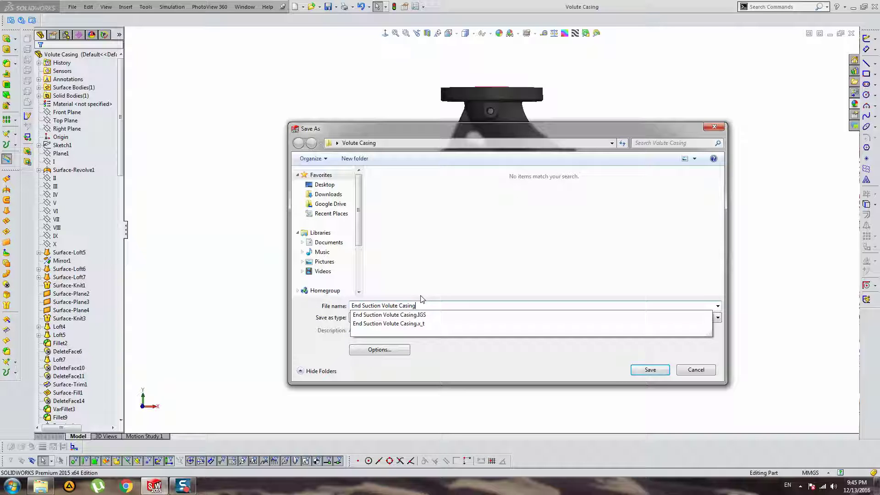
{"action": "left_click", "coordinate": [649, 369]}
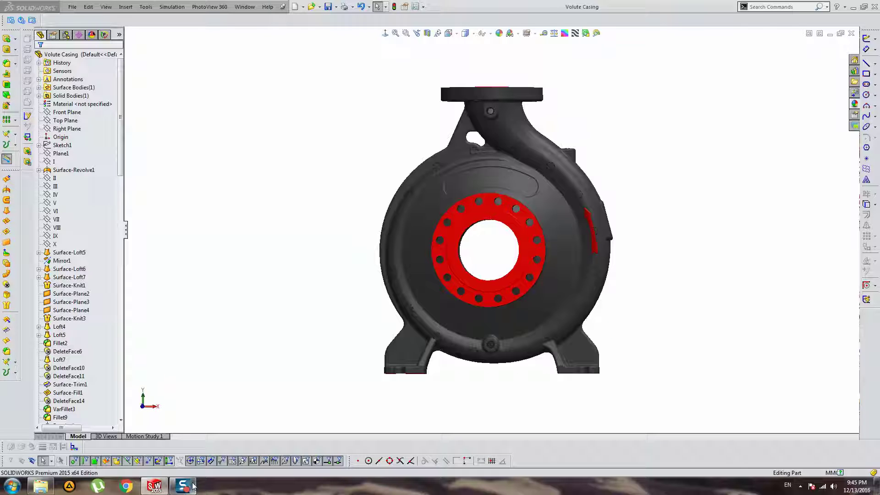
{"action": "left_click", "coordinate": [336, 7]}
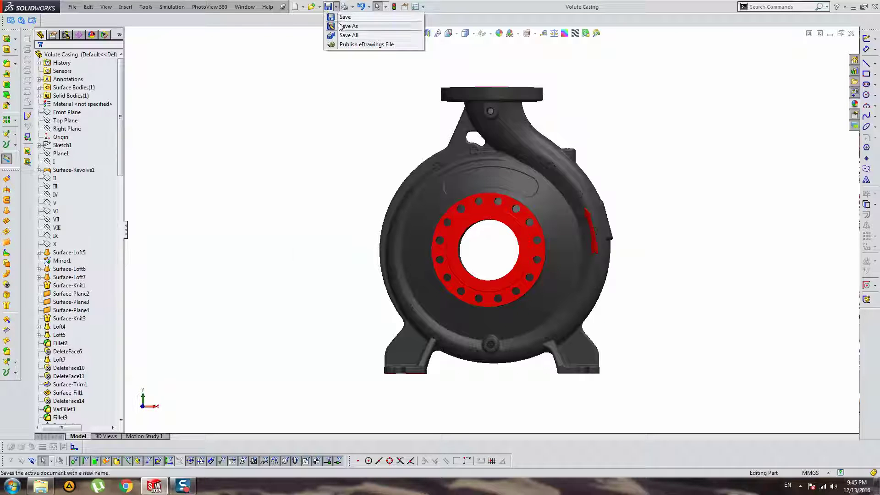
{"action": "left_click", "coordinate": [348, 25]}
{"action": "left_click", "coordinate": [433, 298]}
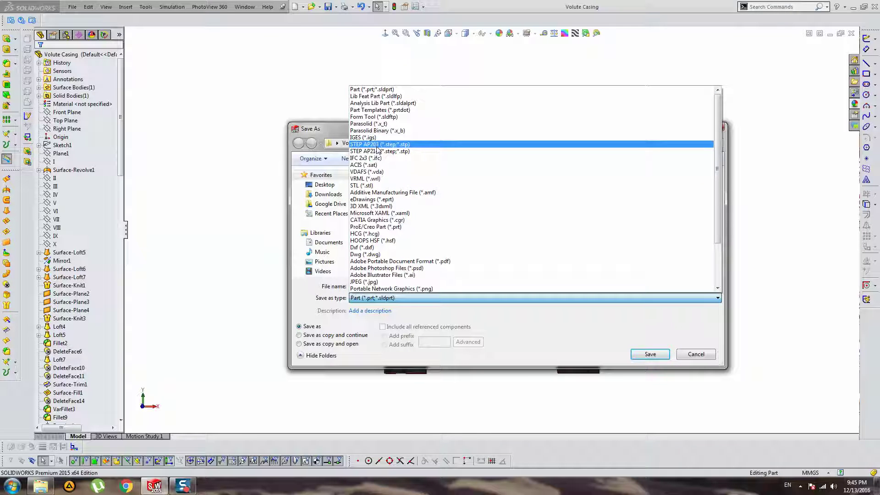
{"action": "left_click", "coordinate": [400, 227]}
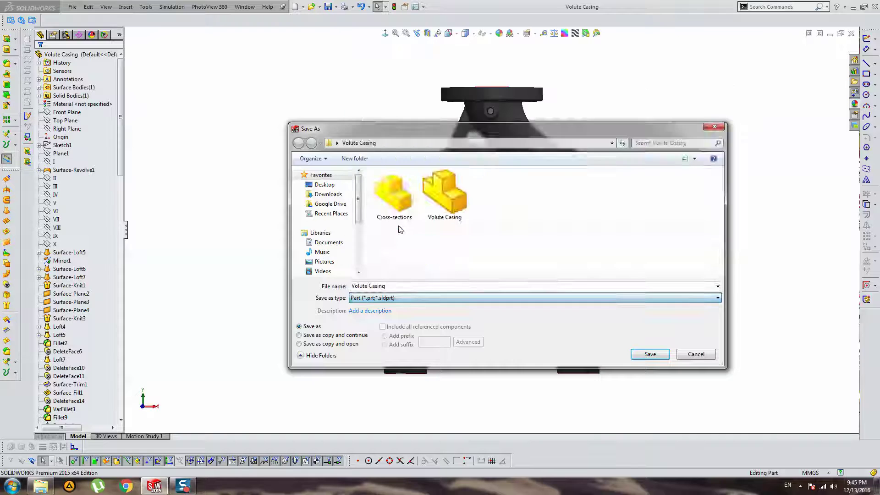
{"action": "left_click", "coordinate": [650, 354]}
Save the part under the new name End Suction Volute Casing in the native SolidWorks part format.
{"action": "left_click", "coordinate": [339, 6]}
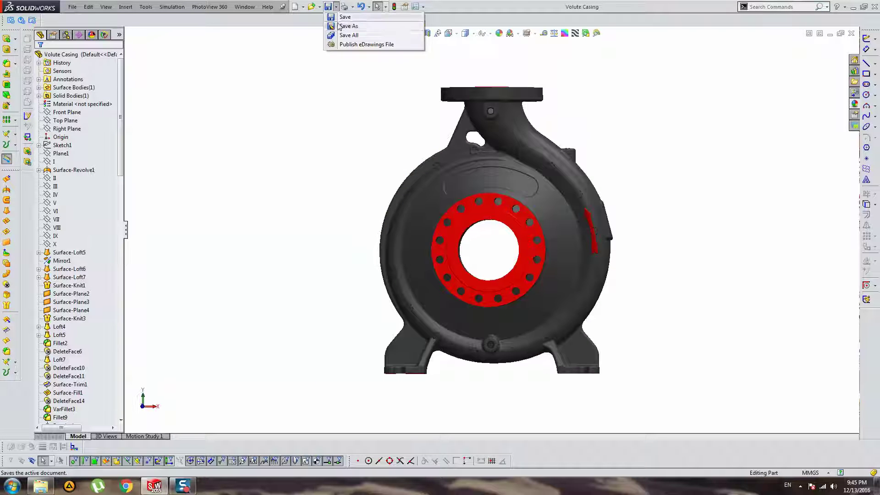
{"action": "left_click", "coordinate": [362, 26]}
{"action": "type", "text": "End Suction Volute Casing"}
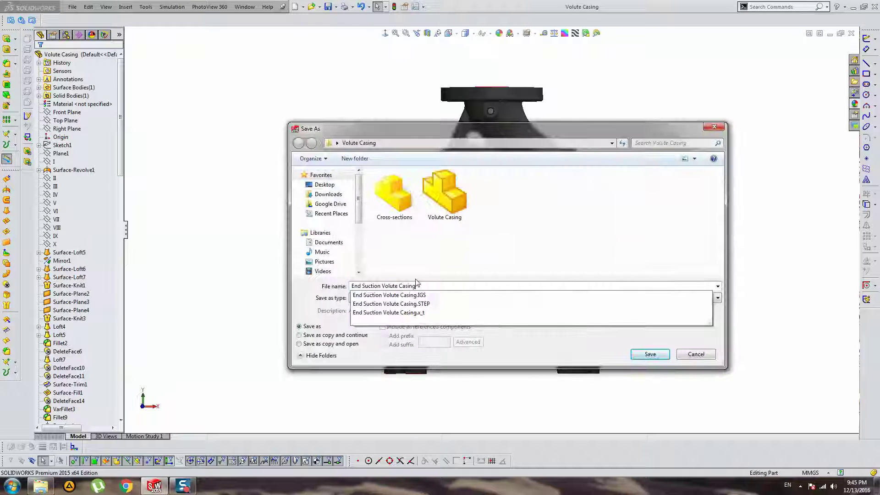
{"action": "left_click", "coordinate": [466, 294]}
{"action": "left_click", "coordinate": [644, 355]}
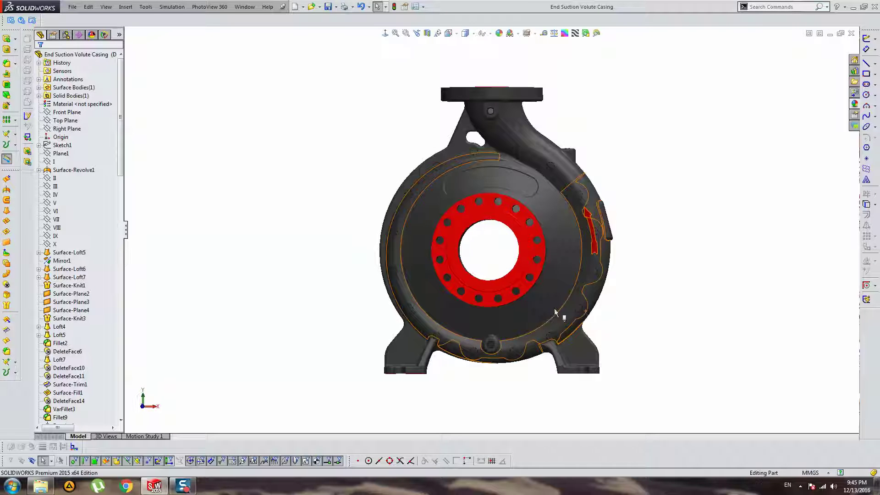
Examine the casing's discharge neck up close, locate the feature behind its outer face in the feature tree, and clear the selection.
{"action": "middle_click_drag", "start_coordinate": [557, 314], "coordinate": [498, 187]}
{"action": "scroll", "coordinate": [504, 185], "scroll_direction": "down", "scroll_amount": 3}
{"action": "scroll", "coordinate": [469, 161], "scroll_direction": "down", "scroll_amount": 3}
{"action": "scroll", "coordinate": [394, 160], "scroll_direction": "up", "scroll_amount": 10}
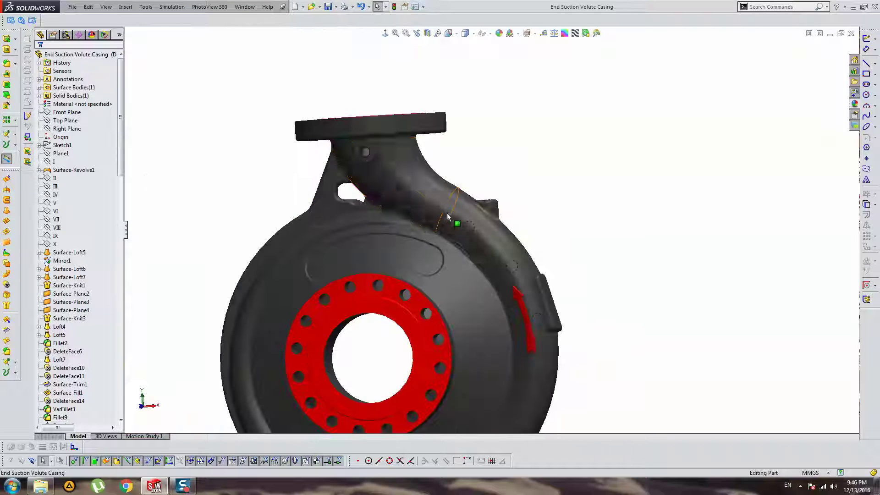
{"action": "right_click", "coordinate": [430, 189]}
{"action": "left_click", "coordinate": [472, 226]}
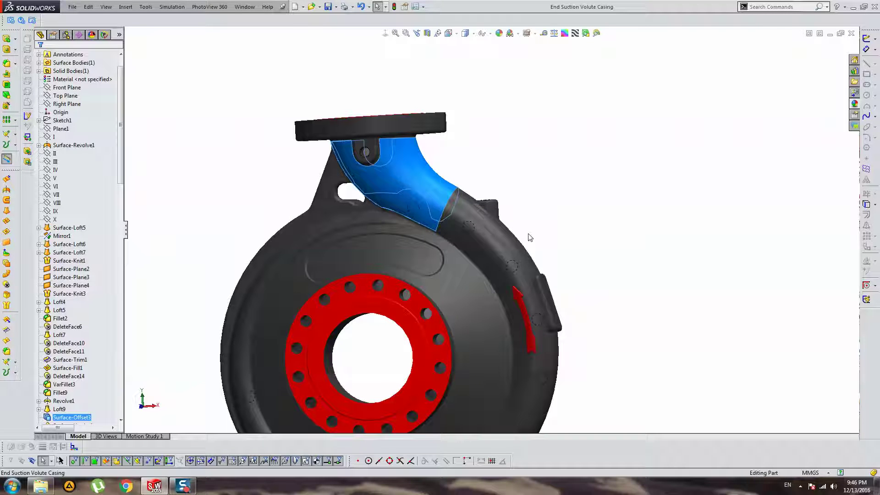
{"action": "scroll", "coordinate": [529, 234], "scroll_direction": "up", "scroll_amount": 1}
{"action": "middle_click_drag", "start_coordinate": [513, 252], "coordinate": [468, 202]}
{"action": "middle_click_drag", "start_coordinate": [525, 174], "coordinate": [551, 209]}
{"action": "key", "text": "Escape"}
Examine the casing's large open flange from the rear side and return to a straight-on view of the round drilled flange.
{"action": "scroll", "coordinate": [492, 222], "scroll_direction": "up", "scroll_amount": 2}
{"action": "middle_click_drag", "start_coordinate": [492, 223], "coordinate": [605, 222]}
{"action": "scroll", "coordinate": [485, 281], "scroll_direction": "down", "scroll_amount": 2}
{"action": "scroll", "coordinate": [448, 194], "scroll_direction": "up", "scroll_amount": 2}
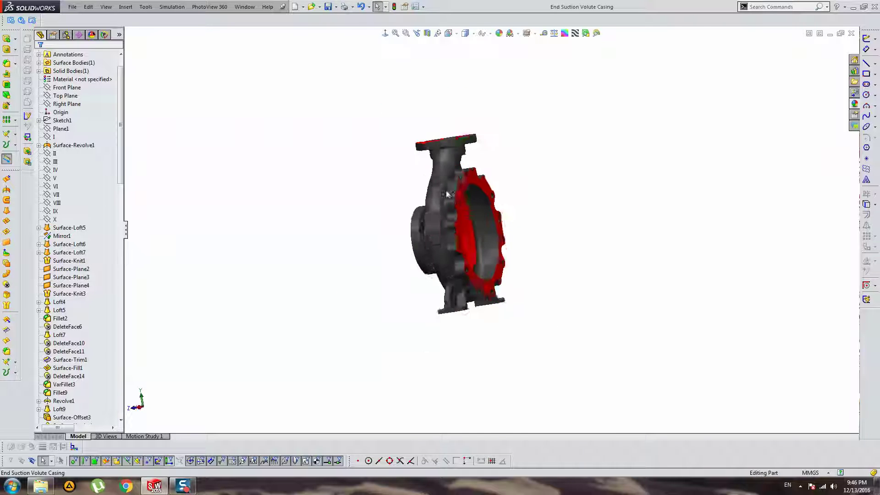
{"action": "middle_click_drag", "start_coordinate": [448, 194], "coordinate": [541, 201]}
{"action": "left_click", "coordinate": [385, 34]}
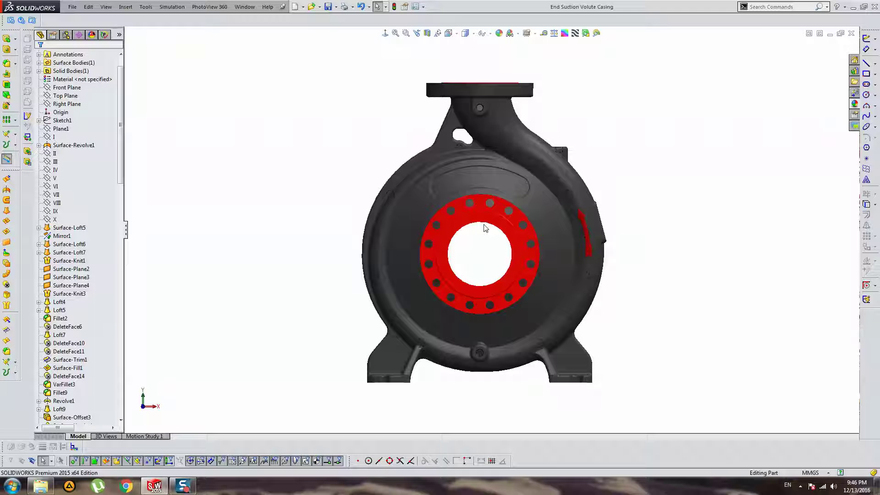
Switch to the desktop, view the pump cross-section image 2016-11-02_3-54-06 from its folder, and close both the image and the folder.
{"action": "left_click", "coordinate": [41, 486]}
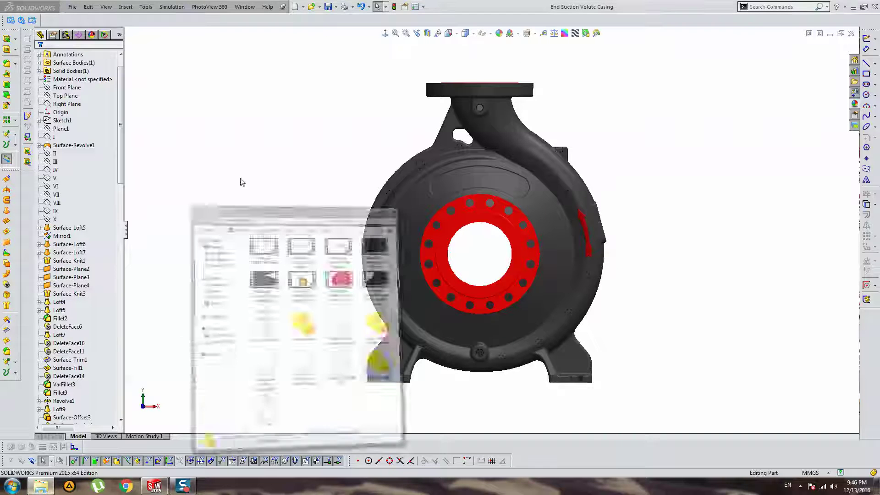
{"action": "left_click", "coordinate": [712, 144]}
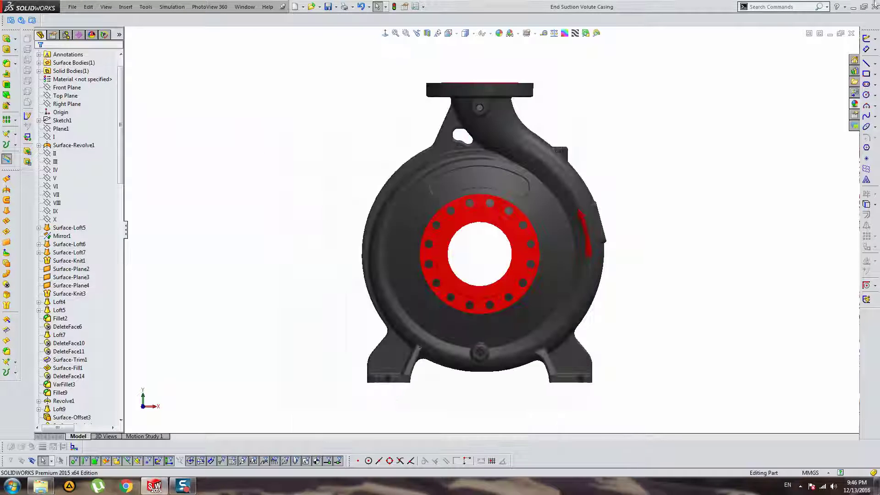
{"action": "left_click", "coordinate": [853, 7]}
{"action": "double_click", "coordinate": [397, 18]}
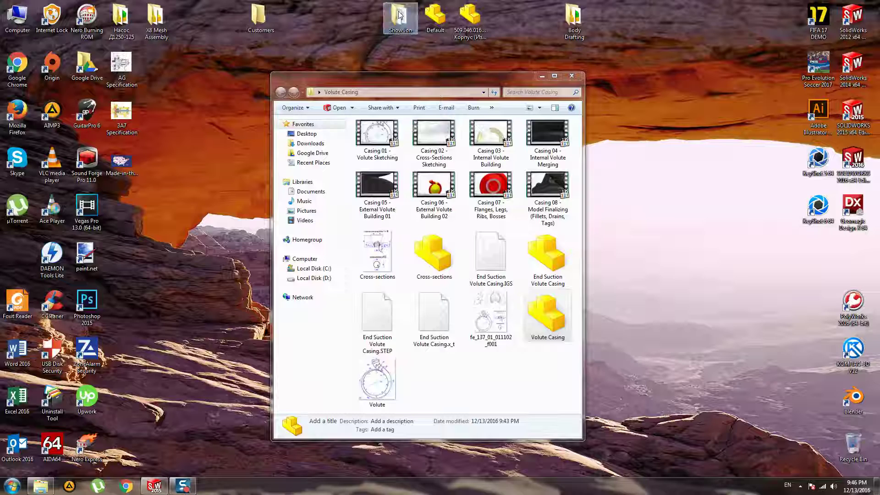
{"action": "double_click", "coordinate": [101, 85]}
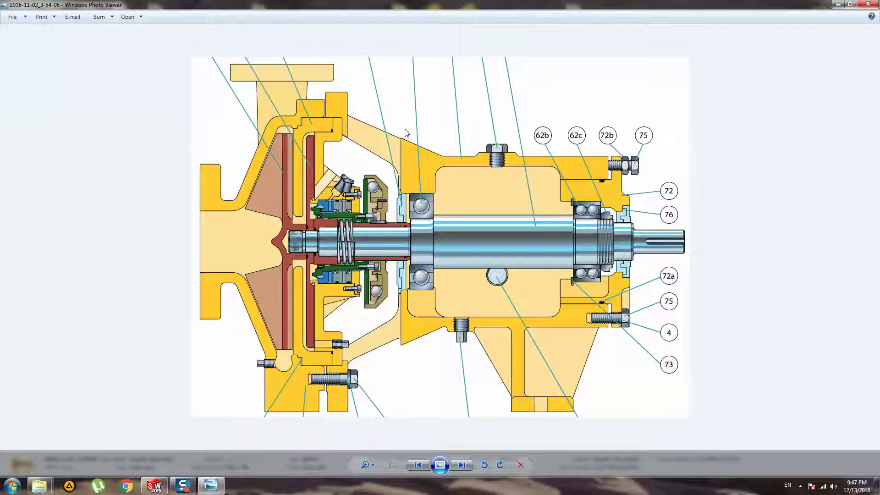
{"action": "left_click", "coordinate": [873, 2]}
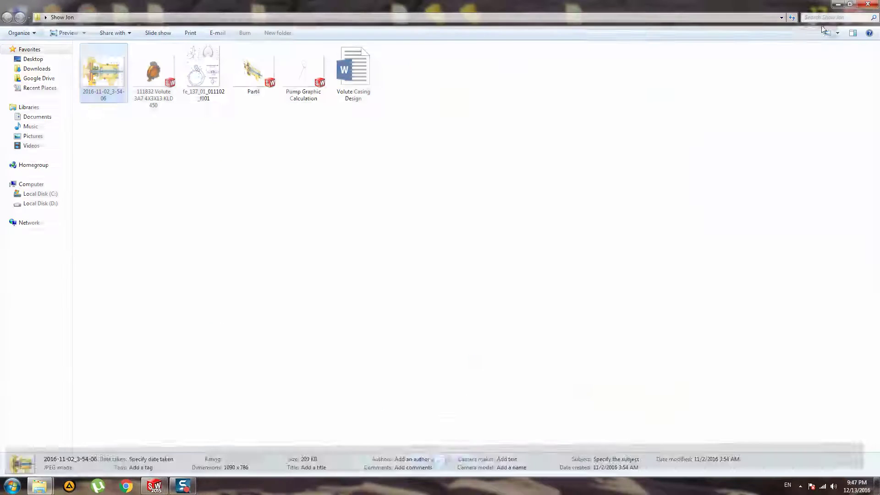
{"action": "left_click", "coordinate": [469, 194]}
{"action": "key", "text": "alt+F4"}
Maximize the Volute Casing folder window to look over its video and model files, and switch back to SolidWorks.
{"action": "left_click", "coordinate": [489, 404]}
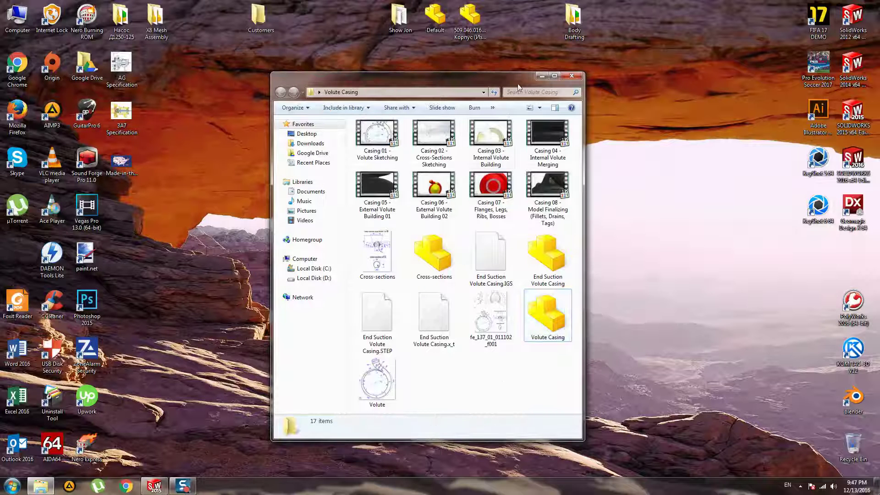
{"action": "left_click", "coordinate": [554, 75]}
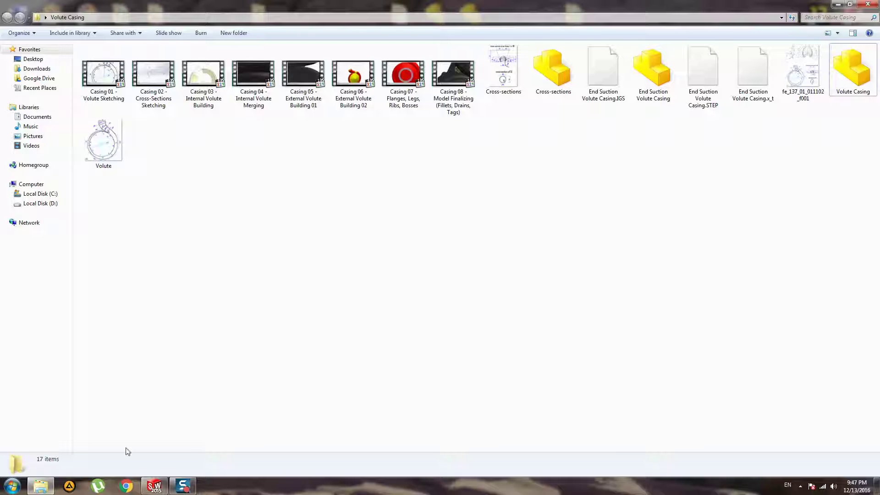
{"action": "left_click", "coordinate": [155, 486]}
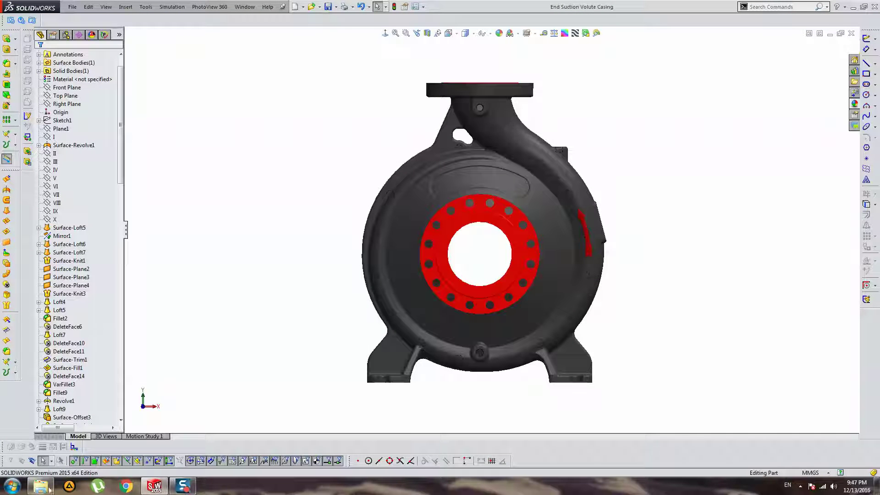
Switch to the Volute Casing folder and view the reference drawings Cross-sections, fe_137_01_011102_f001 and Volute in the photo viewer.
{"action": "mouse_move", "coordinate": [49, 490]}
{"action": "left_click", "coordinate": [59, 426]}
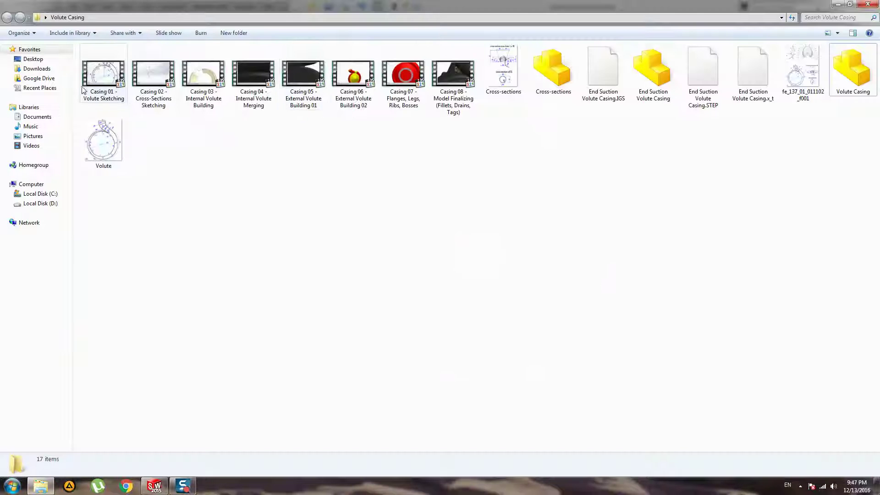
{"action": "double_click", "coordinate": [491, 65]}
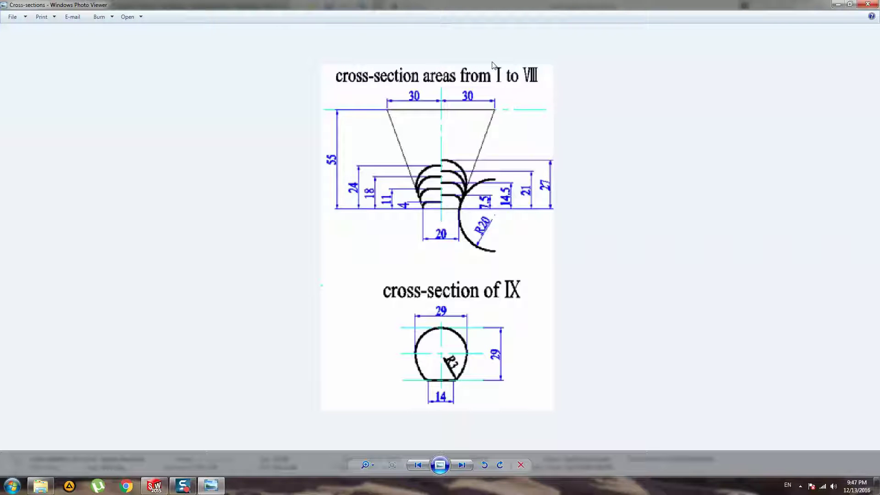
{"action": "key", "text": "Right"}
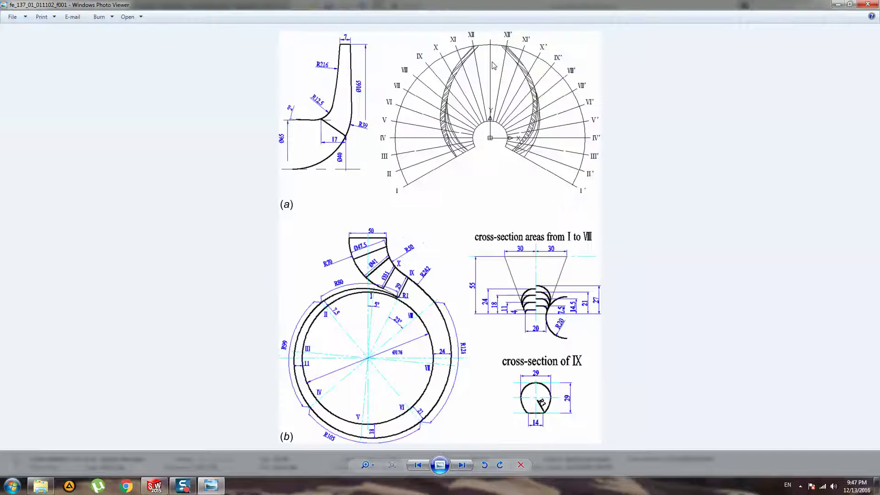
{"action": "key", "text": "Right"}
{"action": "key", "text": "Right"}
{"action": "key", "text": "Right"}
{"action": "key", "text": "Right"}
{"action": "key", "text": "Right"}
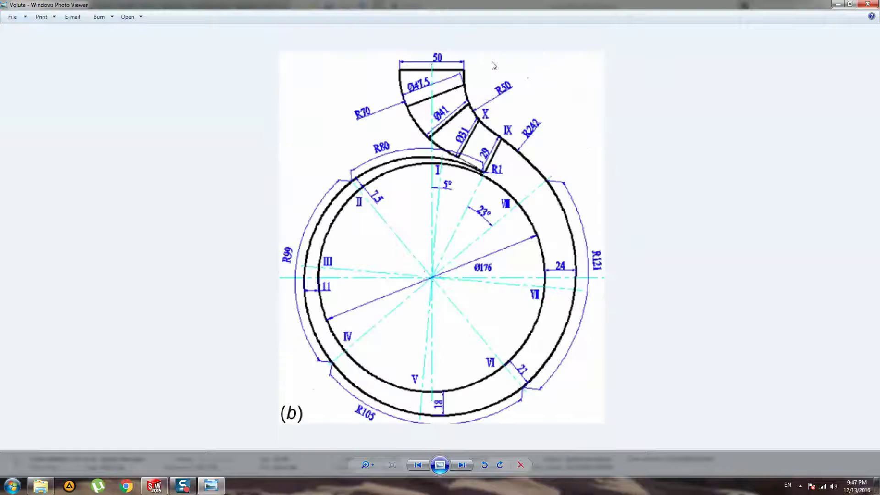
Leaf through the reference drawings again, return to the Cross-sections image and close the photo viewer.
{"action": "key", "text": "Right"}
{"action": "key", "text": "Right"}
{"action": "key", "text": "Right"}
{"action": "key", "text": "Right"}
{"action": "key", "text": "Right"}
{"action": "key", "text": "Right"}
{"action": "key", "text": "Right"}
{"action": "key", "text": "Right"}
{"action": "key", "text": "Right"}
{"action": "key", "text": "Right"}
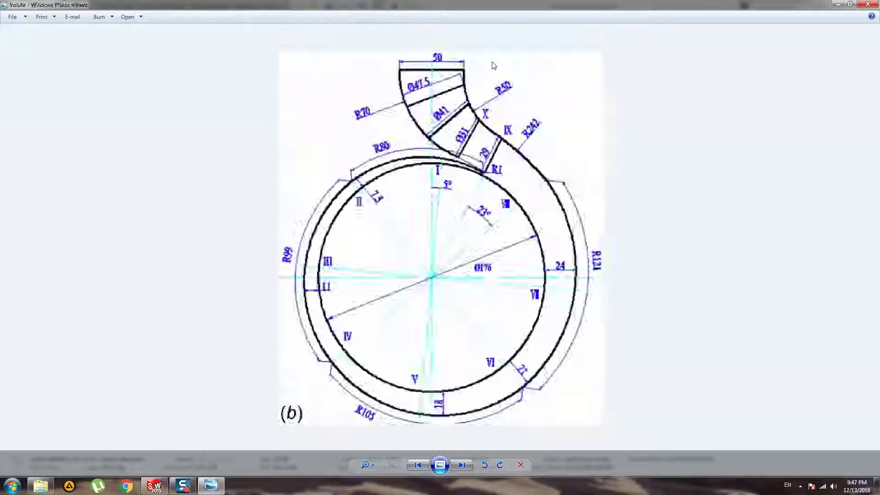
{"action": "key", "text": "Left"}
{"action": "key", "text": "Right"}
{"action": "key", "text": "Left"}
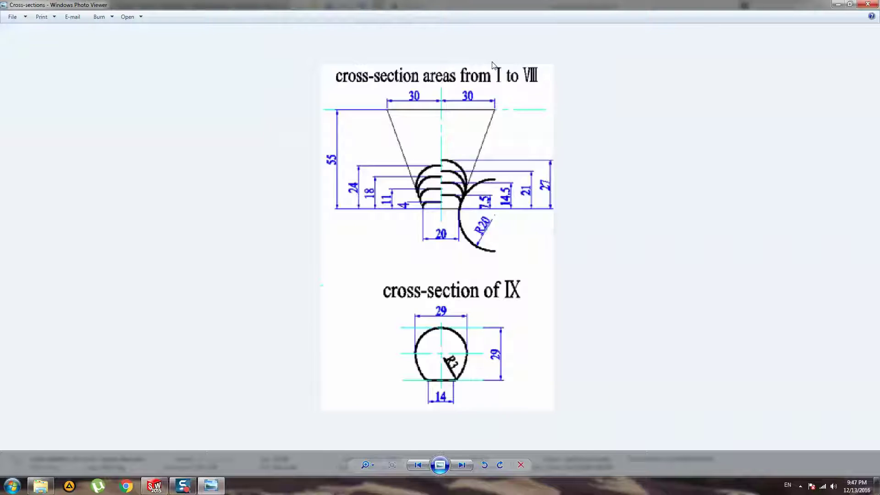
{"action": "left_click", "coordinate": [868, 4]}
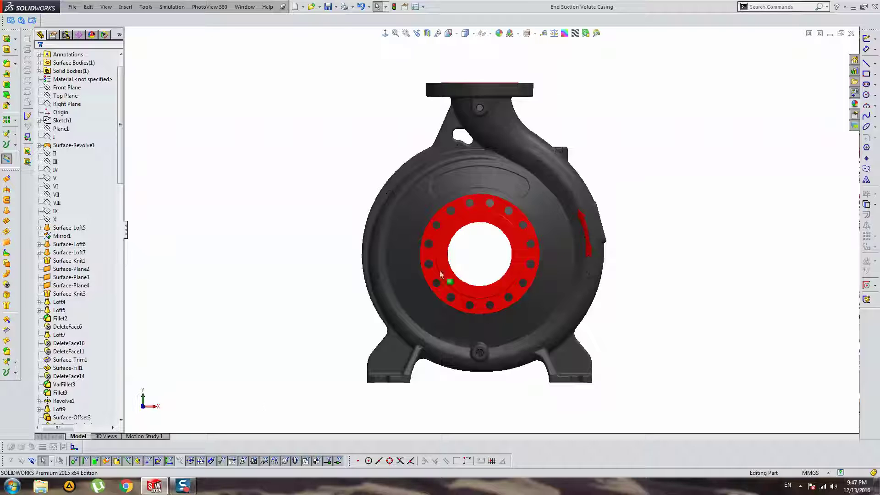
In SolidWorks, examine the casing from above its round drilled flange and from the front, including the mounting feet.
{"action": "mouse_move", "coordinate": [441, 274]}
{"action": "middle_mouse_down"}
{"action": "mouse_move", "coordinate": [401, 269]}
{"action": "mouse_move", "coordinate": [448, 268]}
{"action": "mouse_move", "coordinate": [419, 256]}
{"action": "mouse_move", "coordinate": [460, 324]}
{"action": "mouse_move", "coordinate": [450, 270]}
{"action": "middle_mouse_up"}
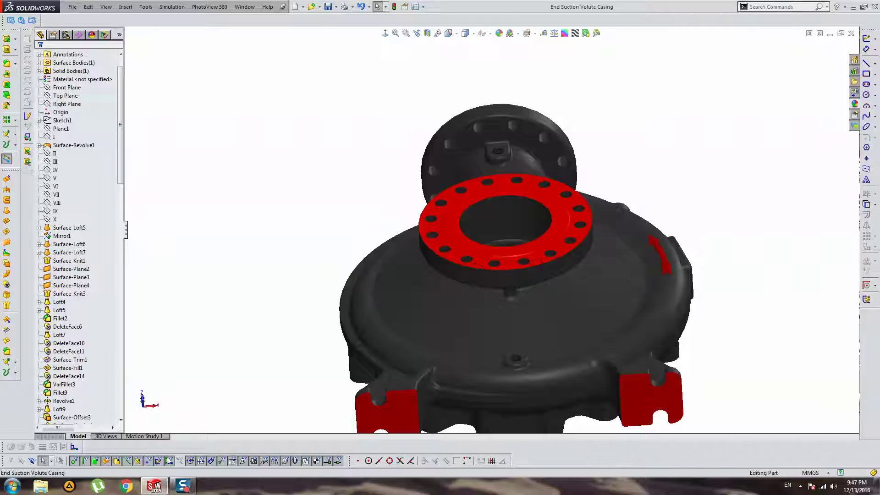
{"action": "middle_click_drag", "start_coordinate": [534, 207], "coordinate": [590, 281]}
{"action": "scroll", "coordinate": [590, 281], "scroll_direction": "up", "scroll_amount": 1}
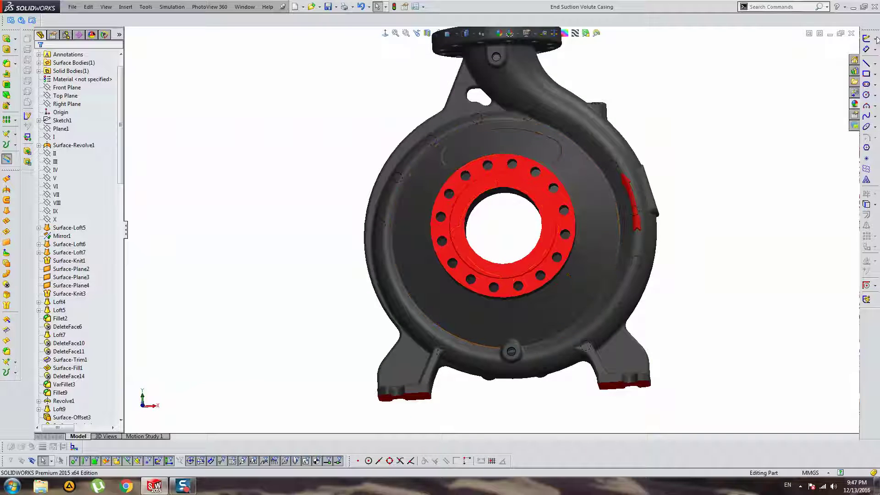
Minimize SolidWorks, look over the video and model files in the Volute Casing folder, and switch back to SolidWorks.
{"action": "left_click", "coordinate": [853, 7]}
{"action": "double_click", "coordinate": [399, 209]}
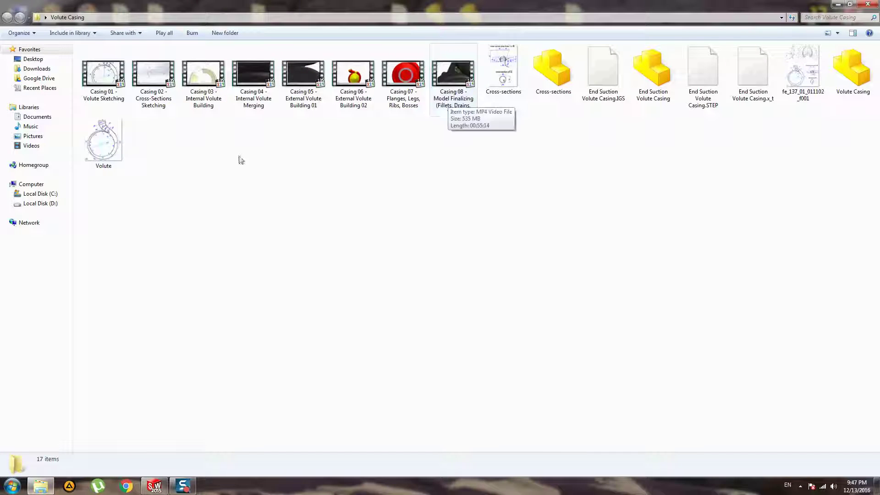
{"action": "mouse_move", "coordinate": [185, 486]}
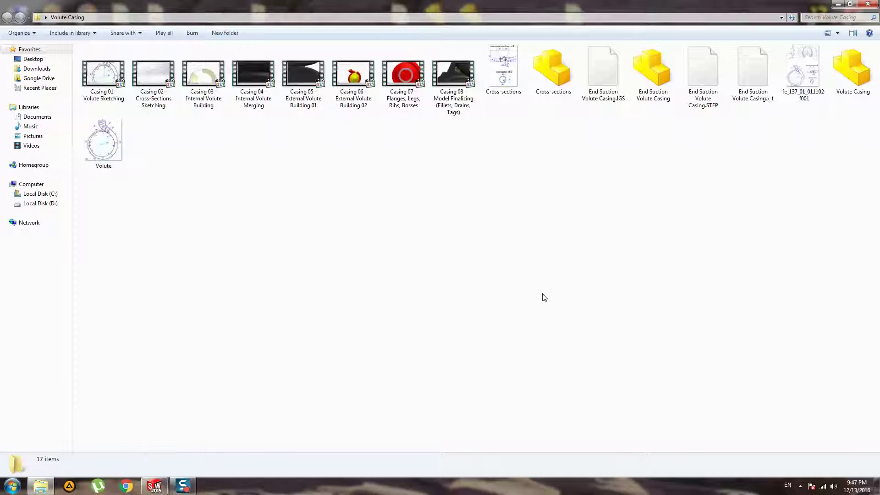
{"action": "left_click", "coordinate": [155, 485]}
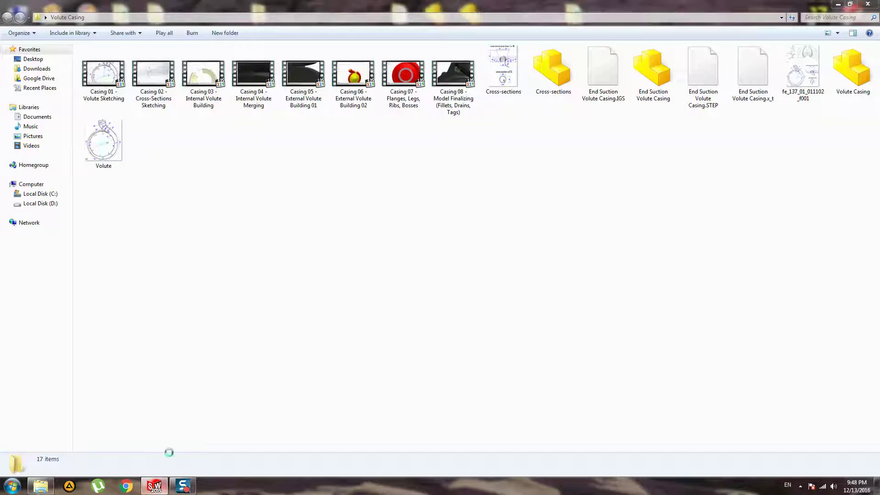
Examine the casing's large open side with its bolt lugs and return to a view facing the round drilled flange.
{"action": "middle_click_drag", "start_coordinate": [446, 194], "coordinate": [551, 195]}
{"action": "scroll", "coordinate": [656, 212], "scroll_direction": "up", "scroll_amount": 2}
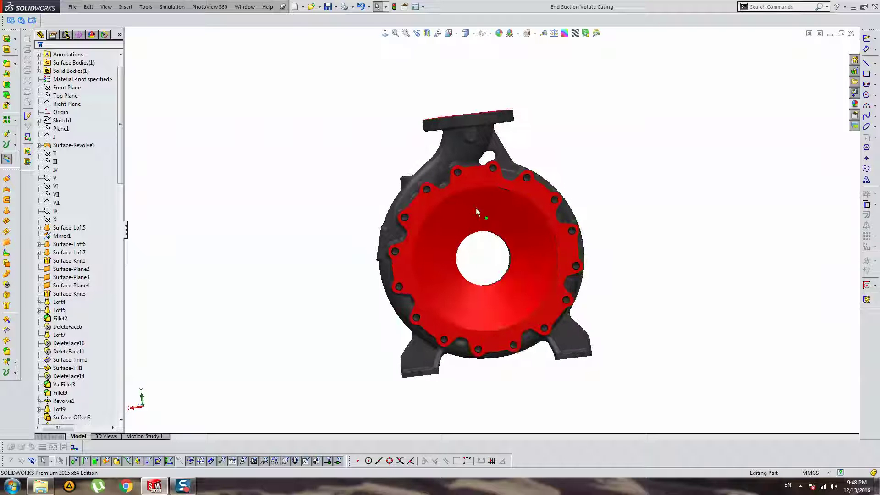
{"action": "middle_click_drag", "start_coordinate": [476, 209], "coordinate": [620, 271]}
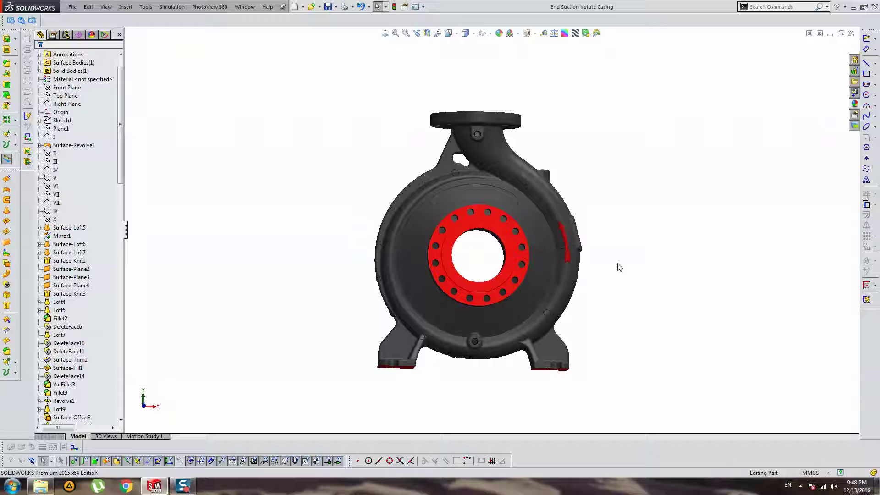